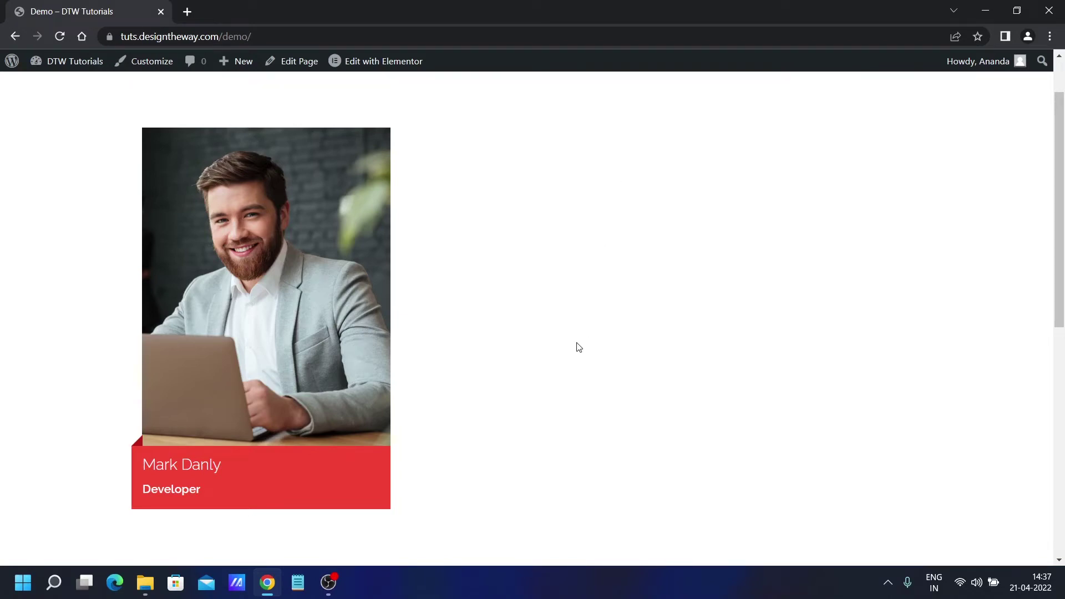
Open the demo page in the Elementor editor from the admin bar
mouse_move(311, 368)
mouse_move(311, 432)
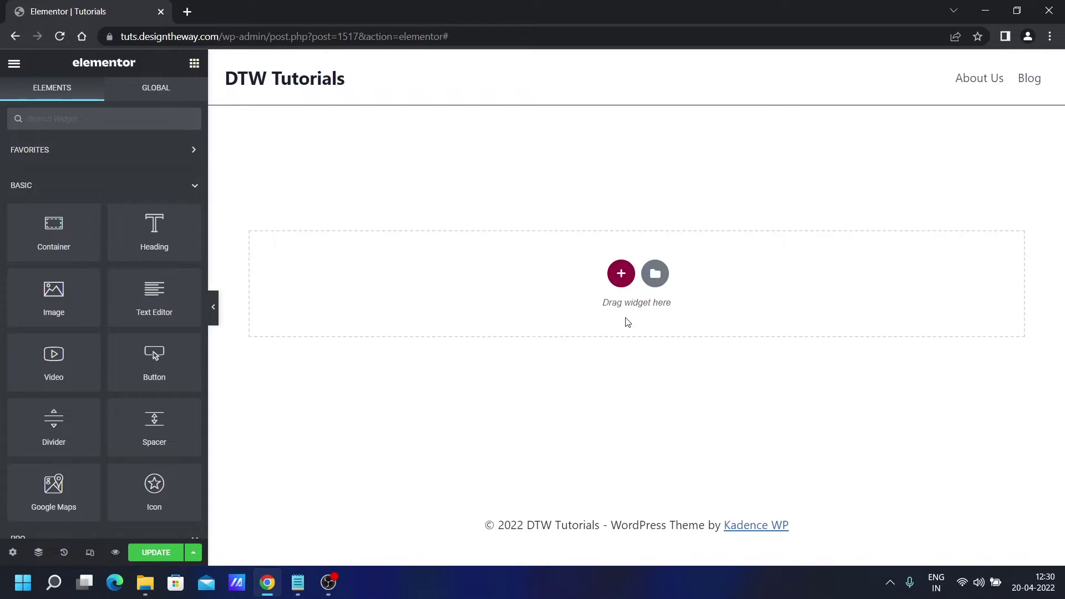
Add a four-column container row and delete its fourth column
click(622, 274)
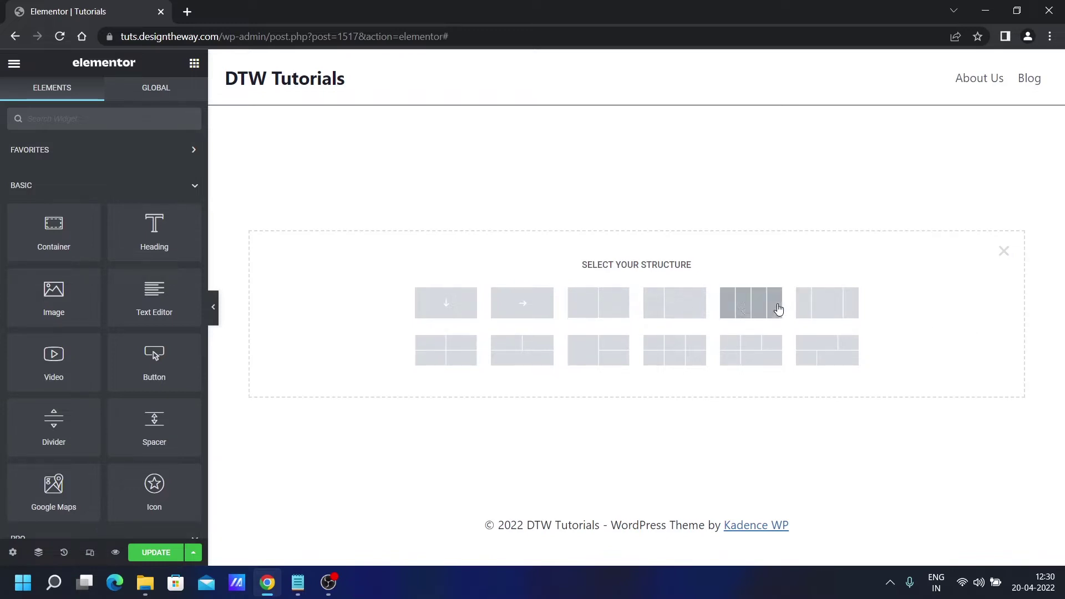
click(752, 307)
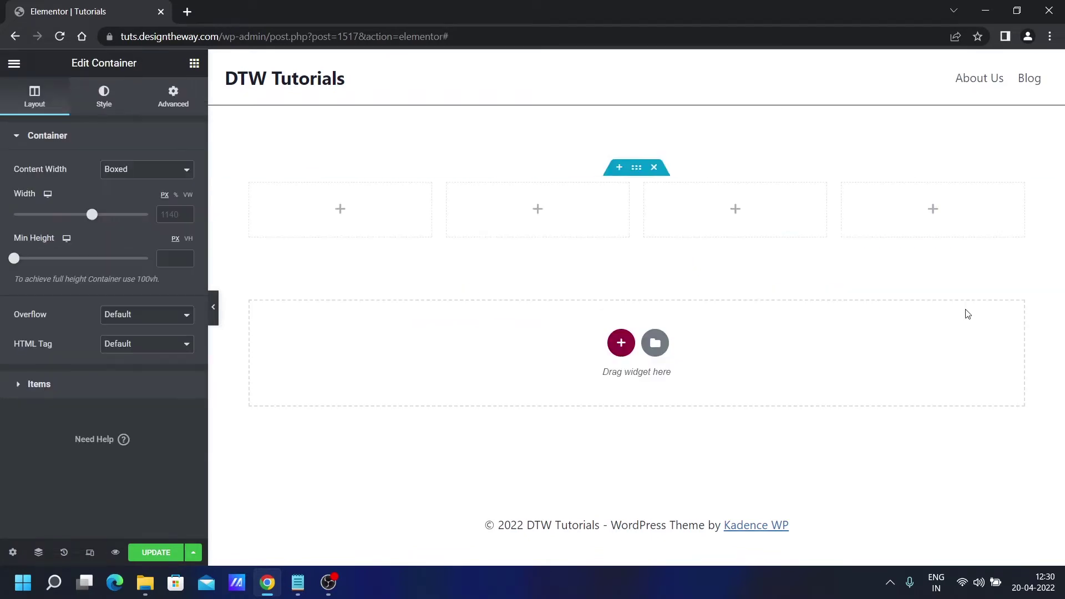
right_click(844, 186)
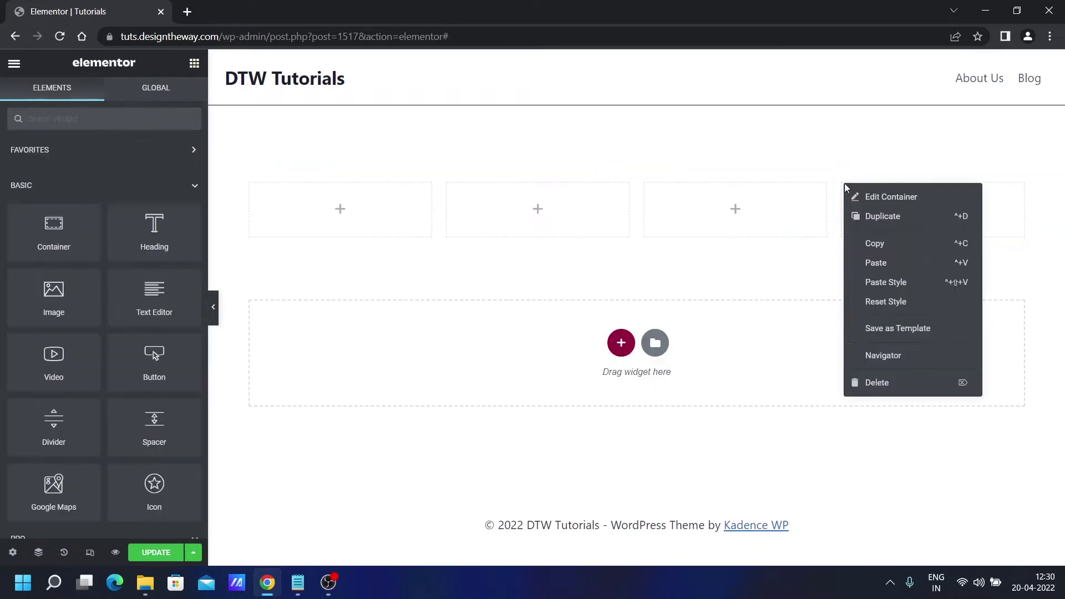
click(883, 383)
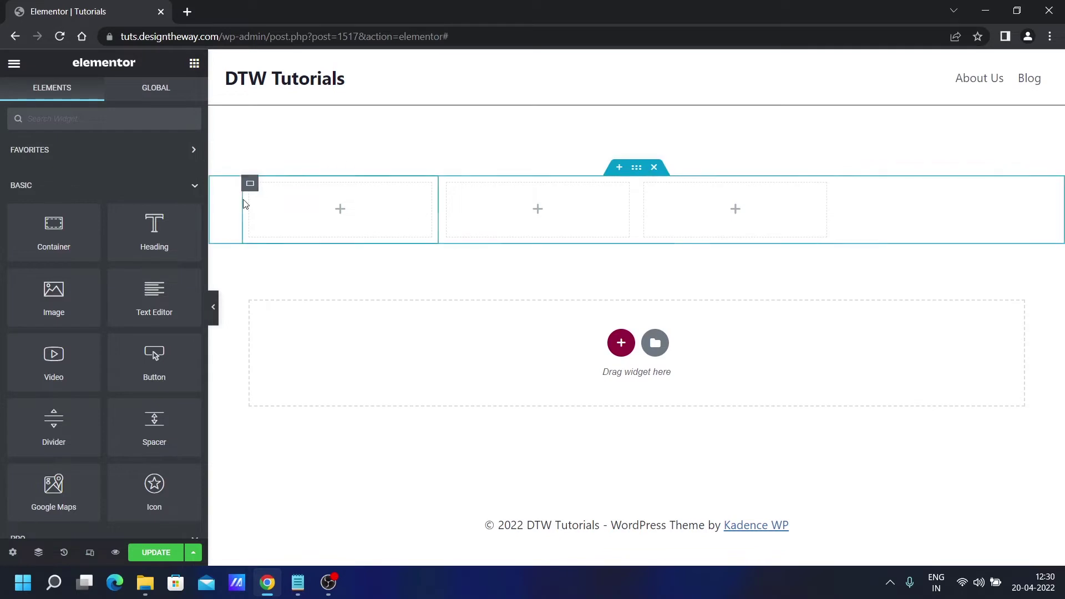
Set the first column to 33.333% width and paste its style onto the other two columns
click(248, 186)
double_click(162, 221)
text(33)
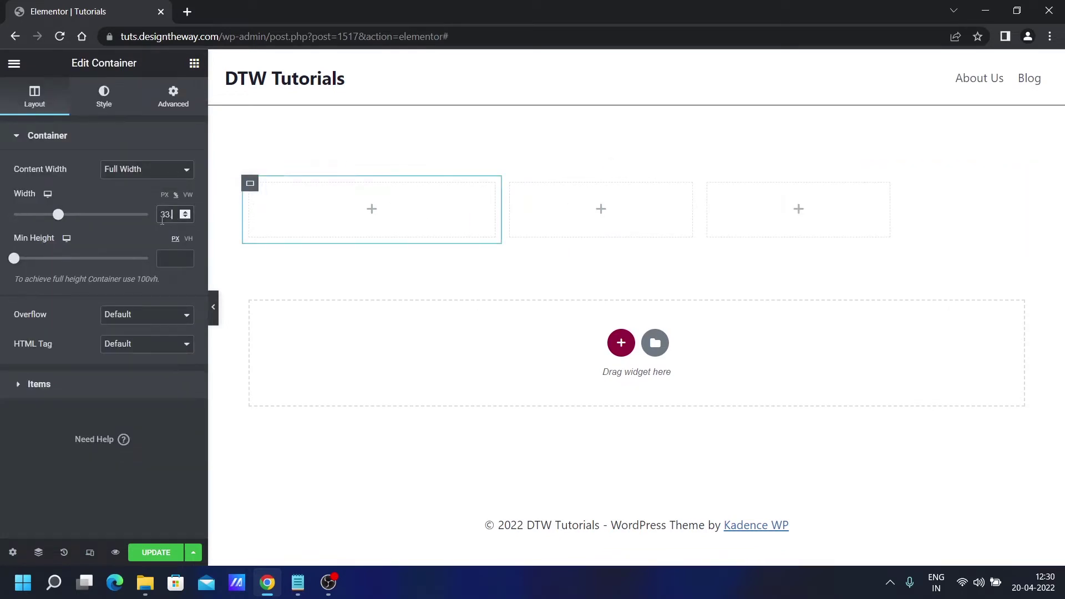
text(.333.333)
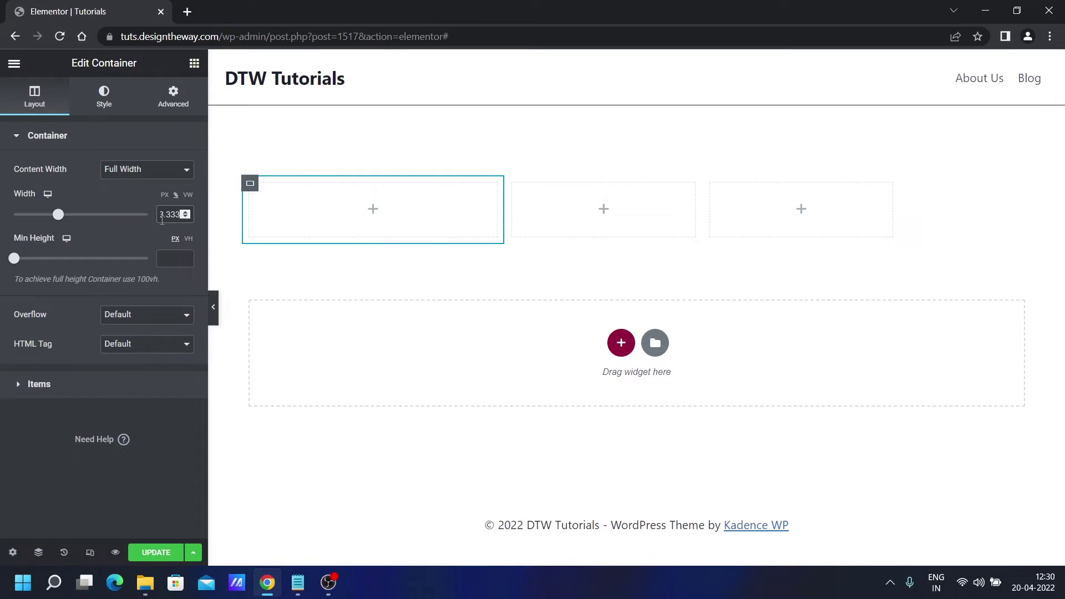
right_click(248, 192)
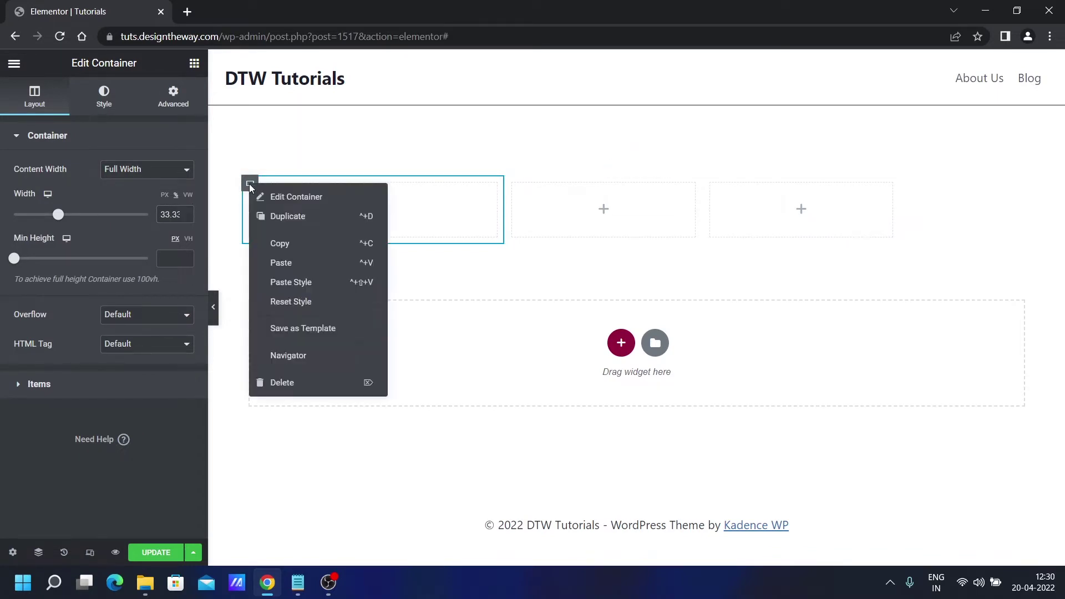
click(280, 252)
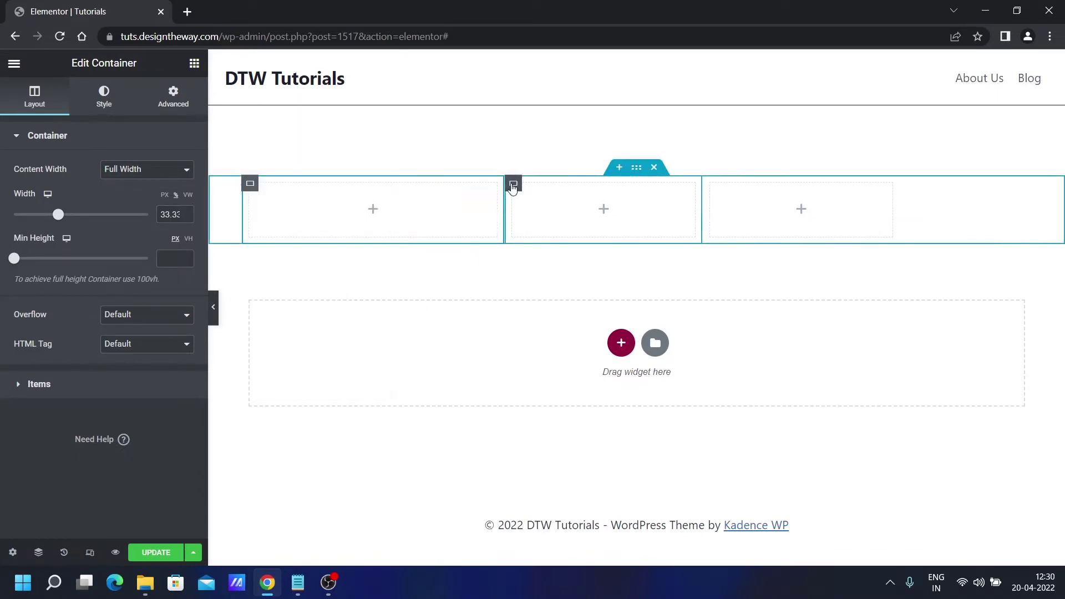
right_click(511, 184)
click(547, 285)
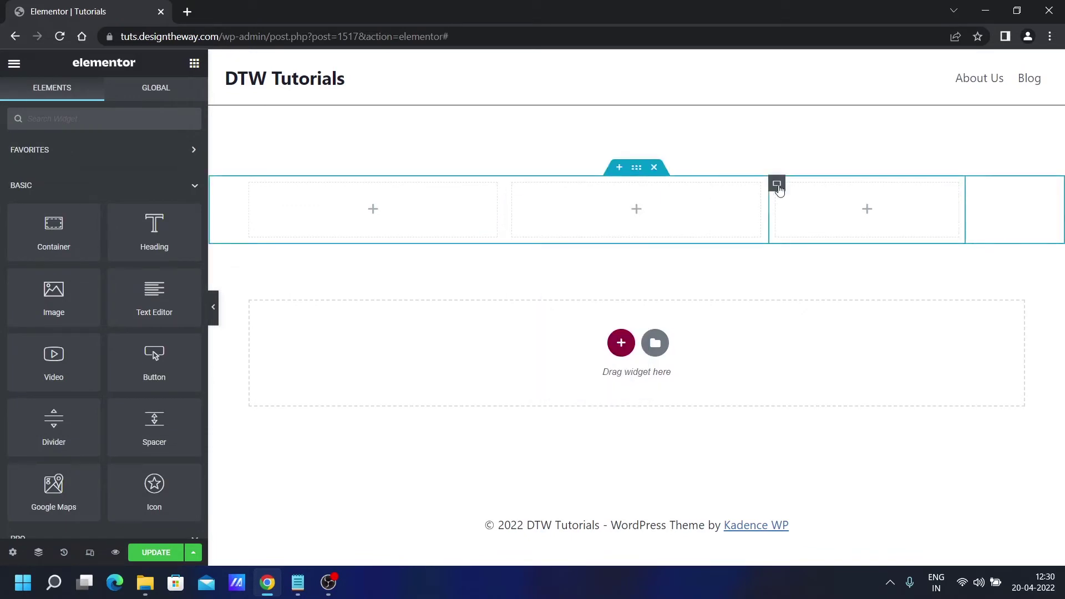
right_click(777, 185)
click(827, 292)
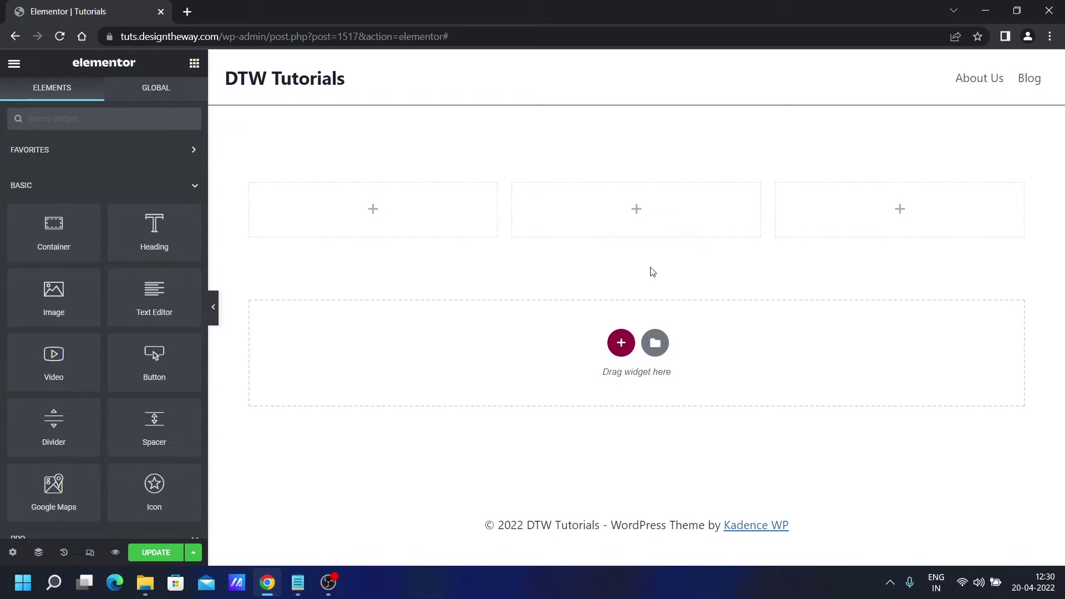
Give the outer three-column container a minimum height of 560 px
mouse_move(637, 202)
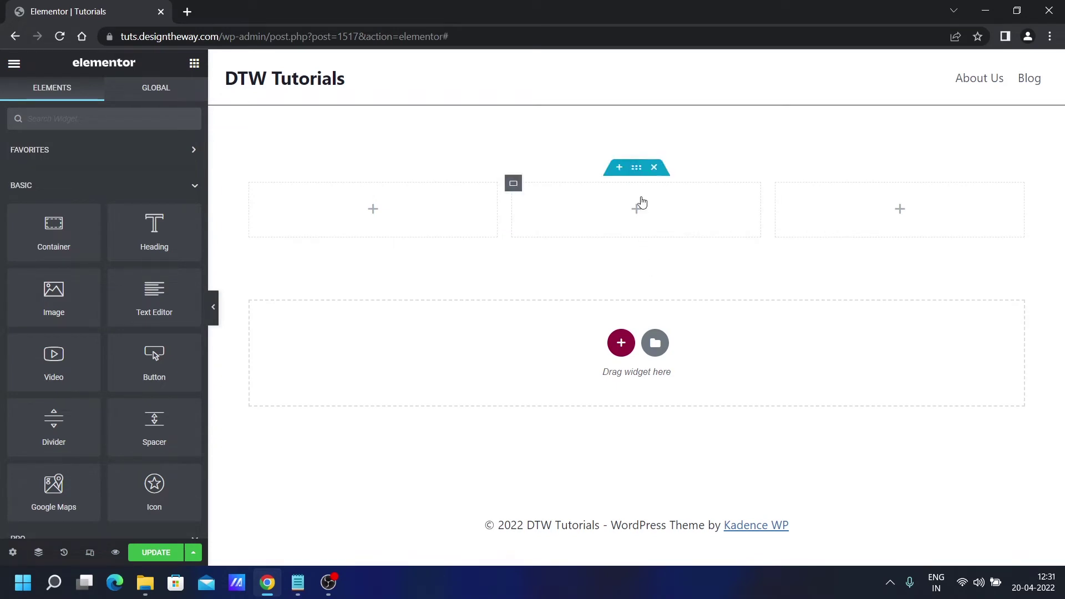
click(637, 168)
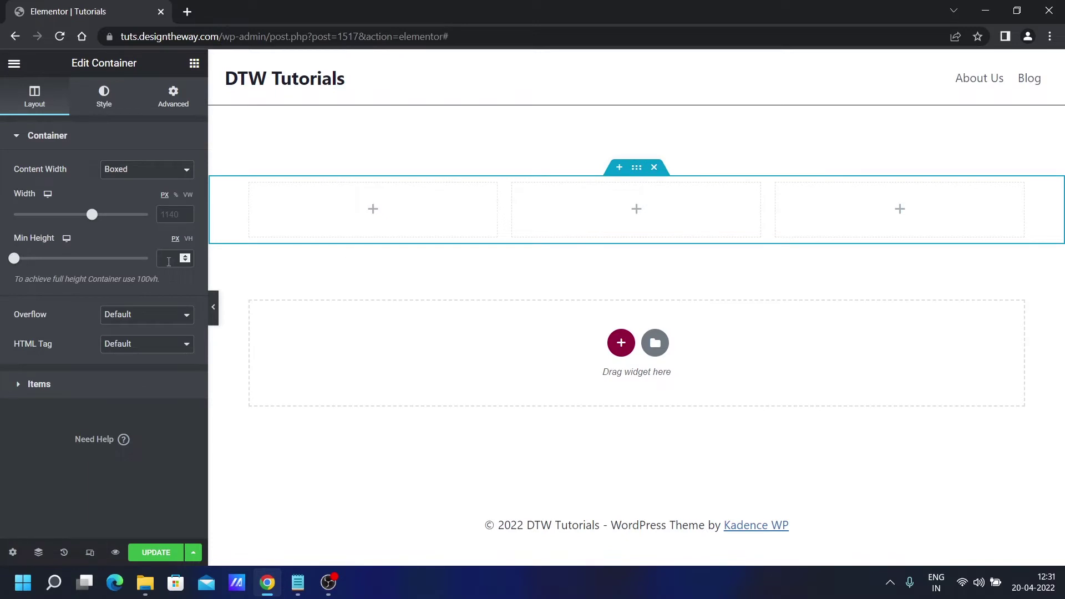
click(167, 257)
text(560)
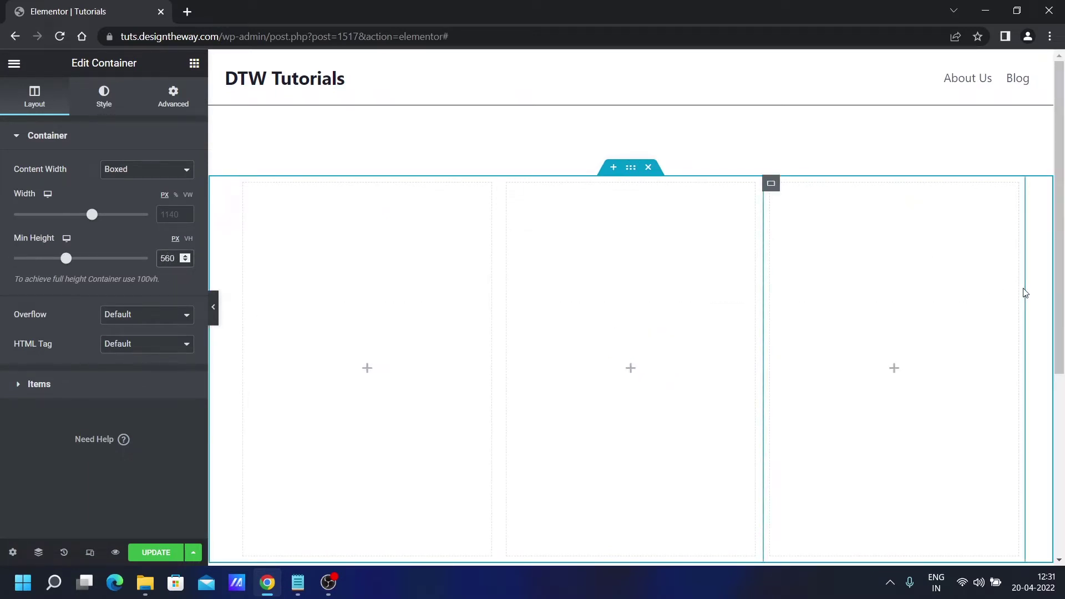
scroll(1025, 292, down, 1)
scroll(1049, 296, up, 1)
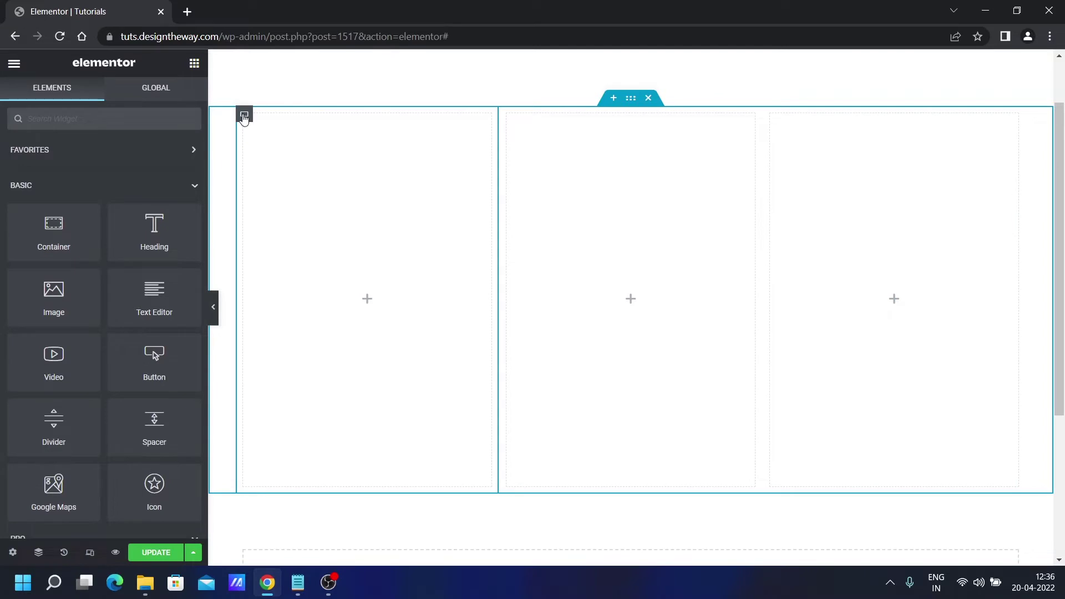
Enter 'profile-card' in the first column's Advanced CSS Classes field
click(244, 116)
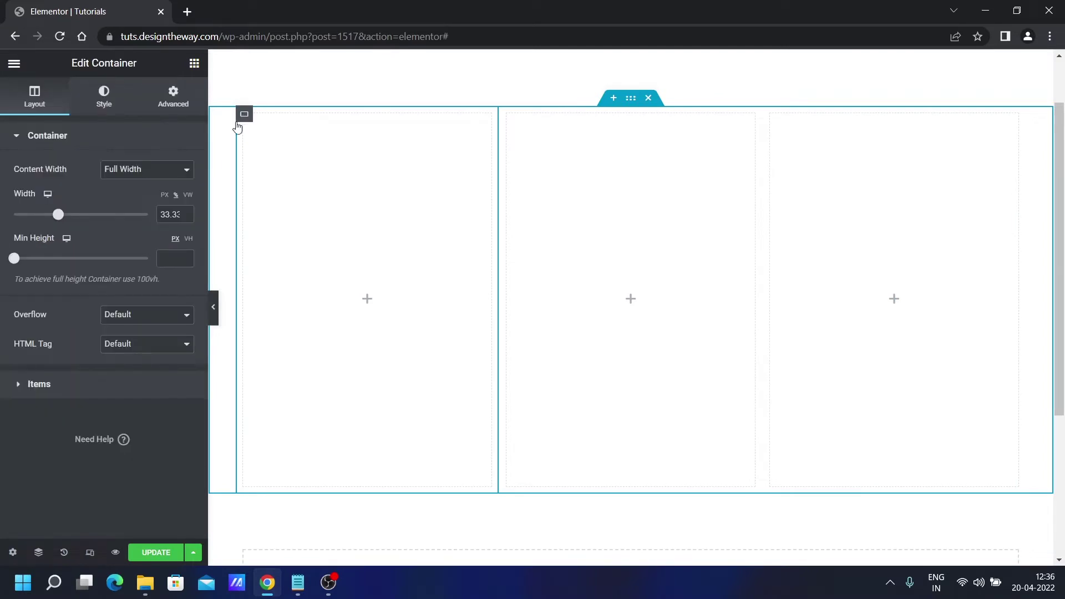
click(173, 104)
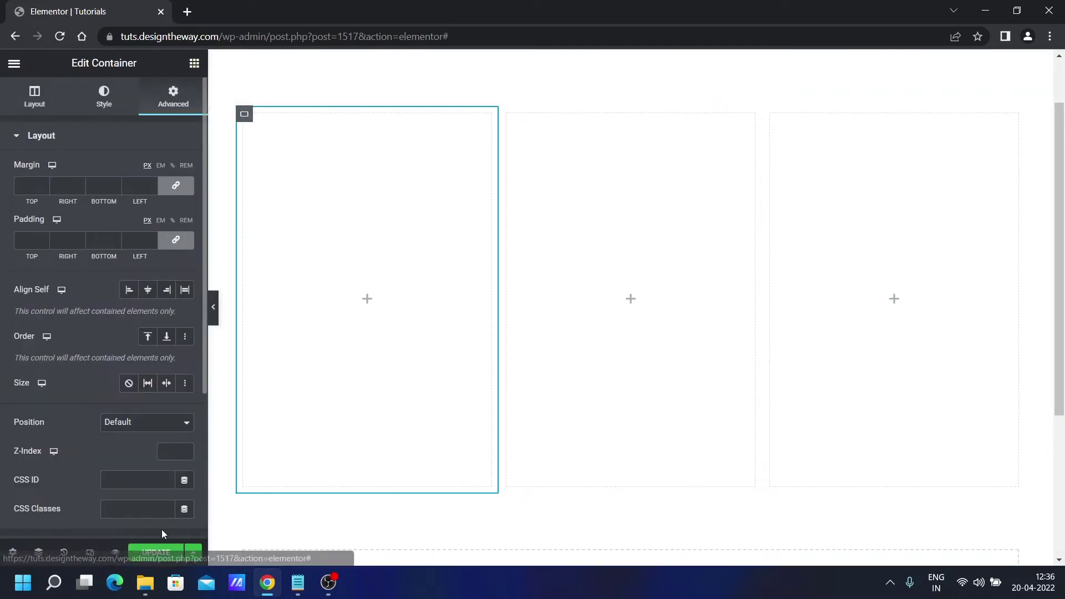
click(142, 513)
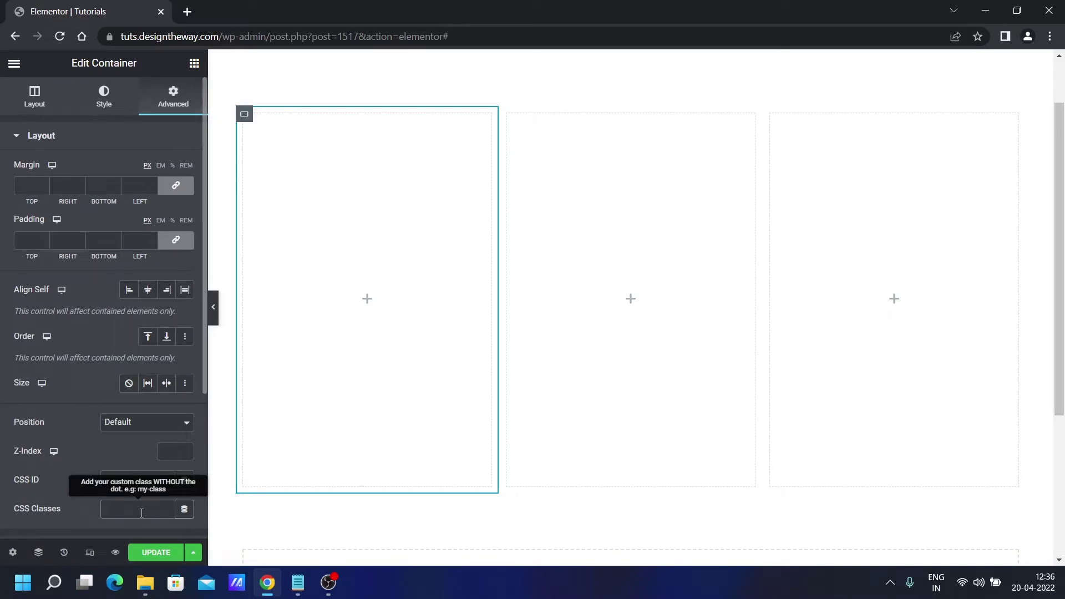
text(profile-card)
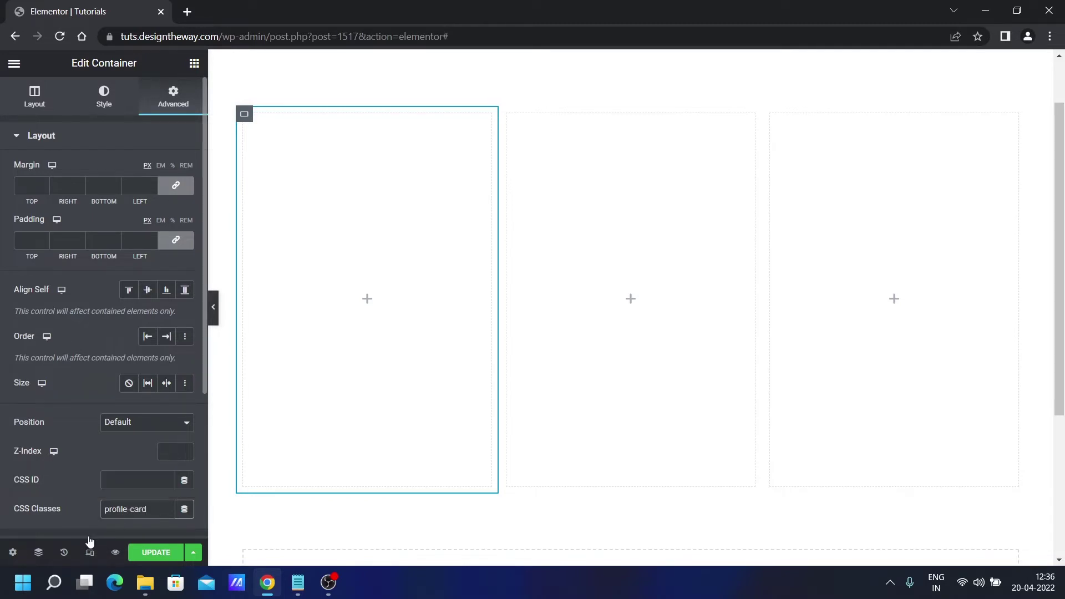
click(83, 522)
click(194, 64)
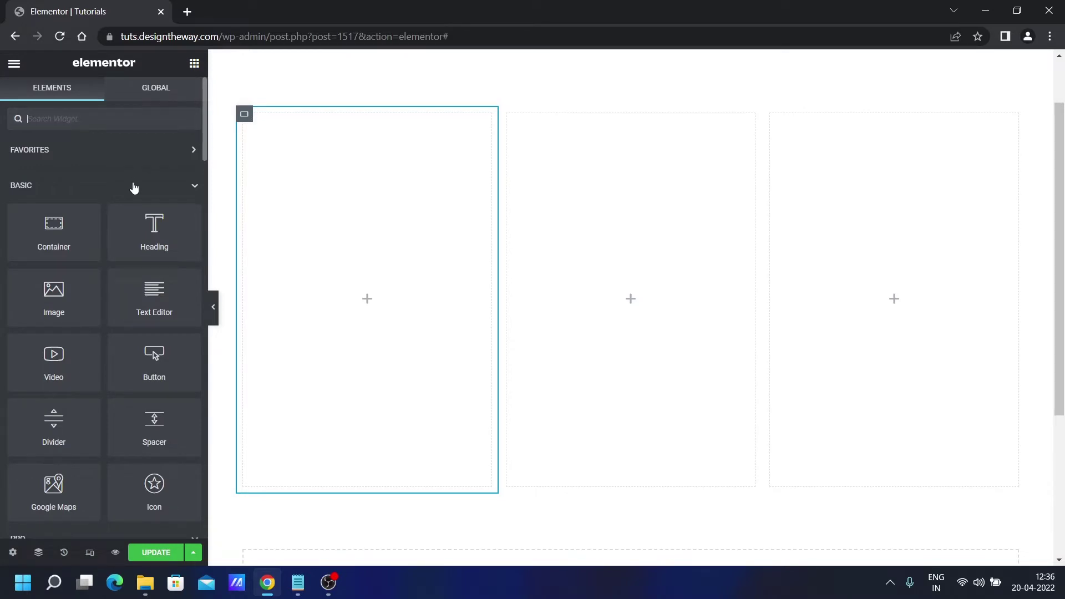
Drop a new nested container into the left column
scroll(542, 307, up, 1)
scroll(544, 309, down, 1)
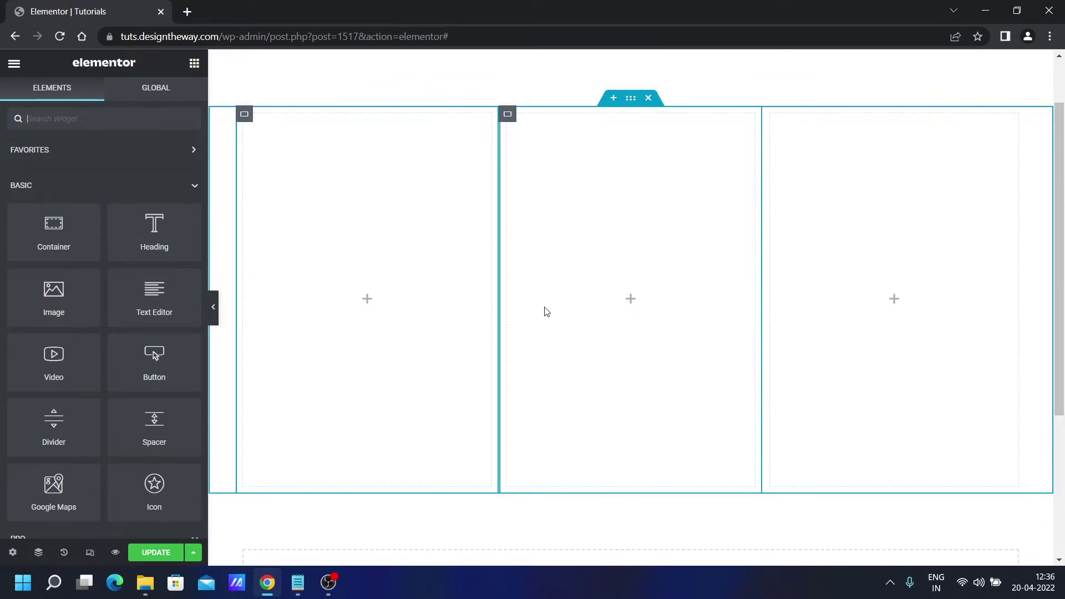
click(244, 114)
click(194, 64)
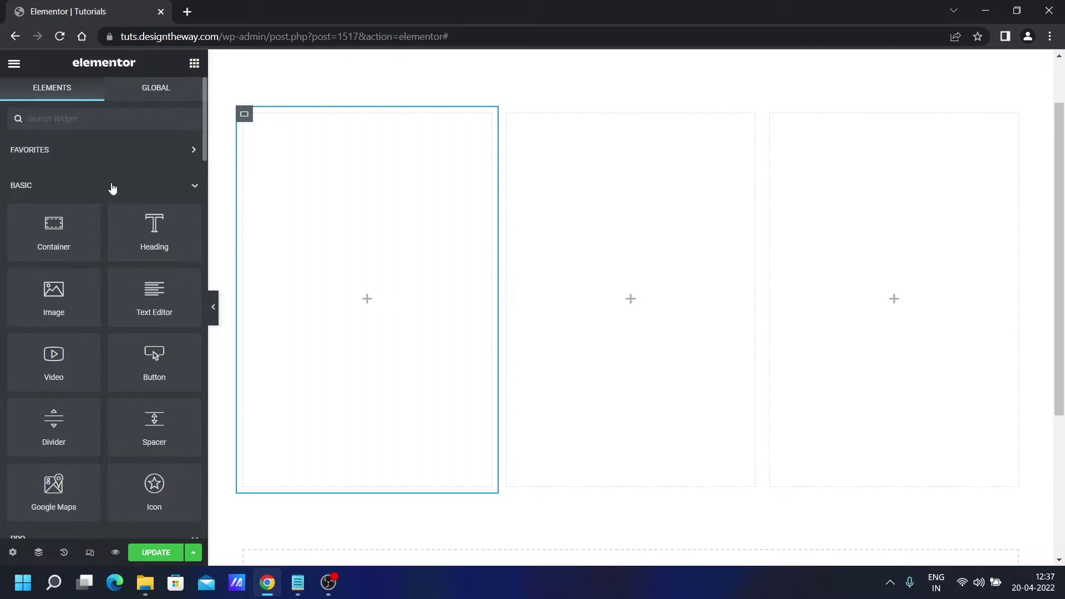
drag(54, 223, 395, 270)
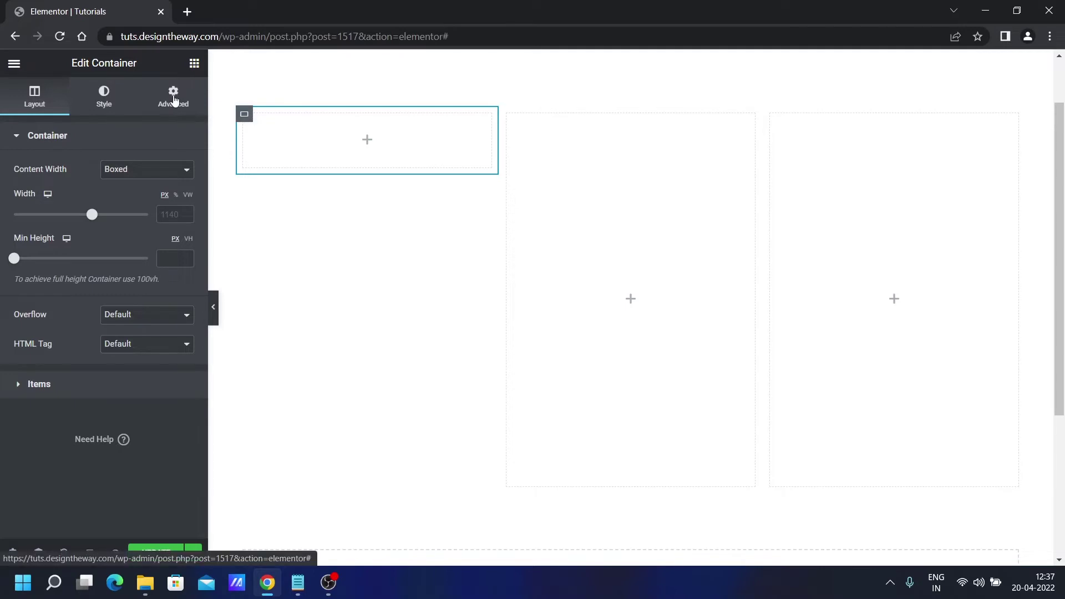
Give the nested container the CSS class 'pc-front' and show the widgets list again
click(174, 99)
scroll(161, 349, down, 5)
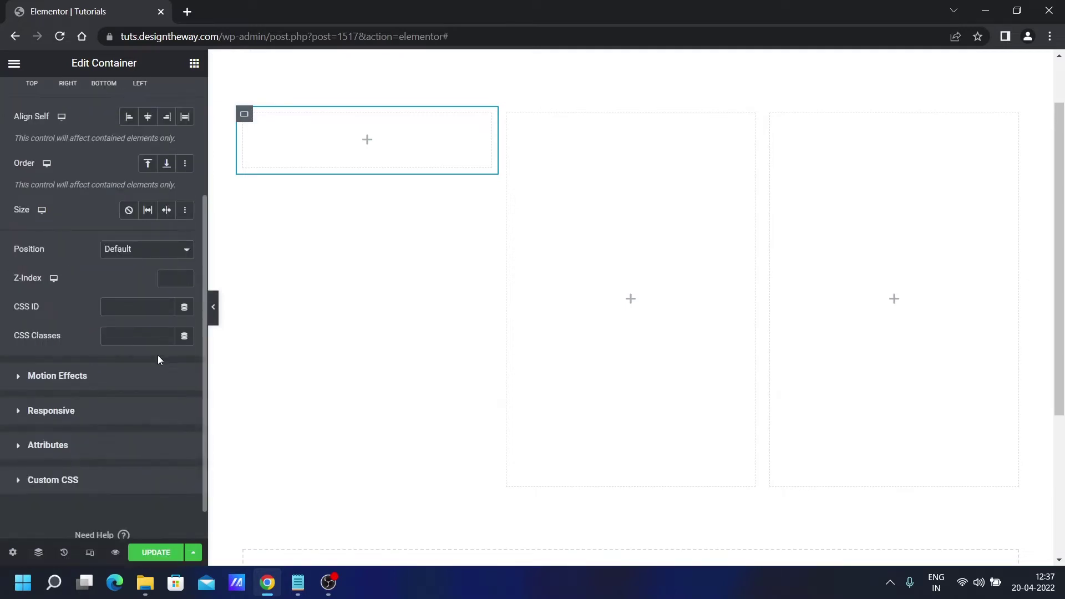
click(138, 336)
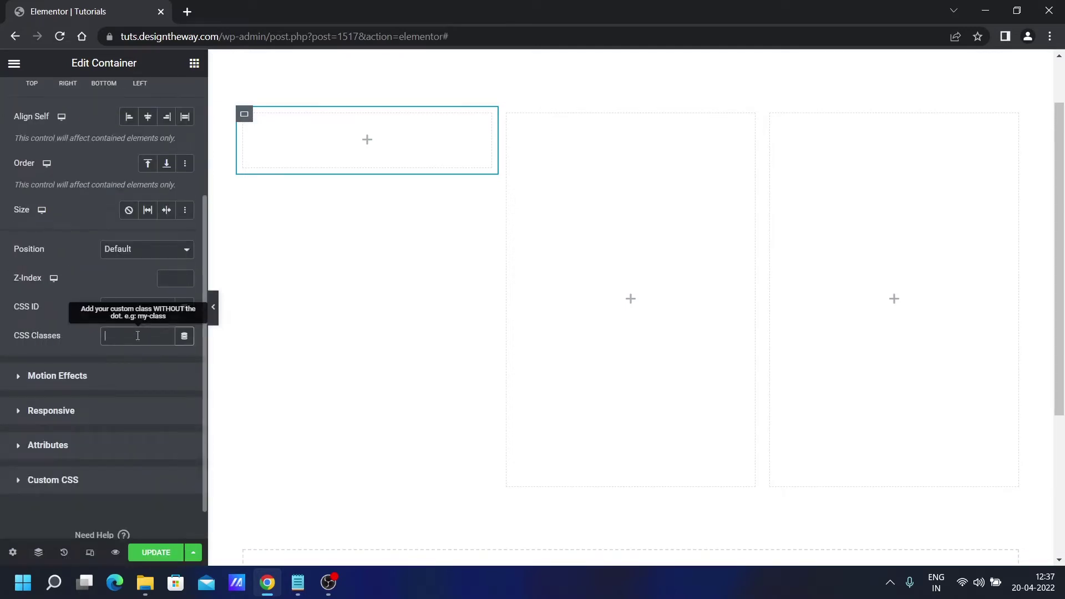
text(pc-front)
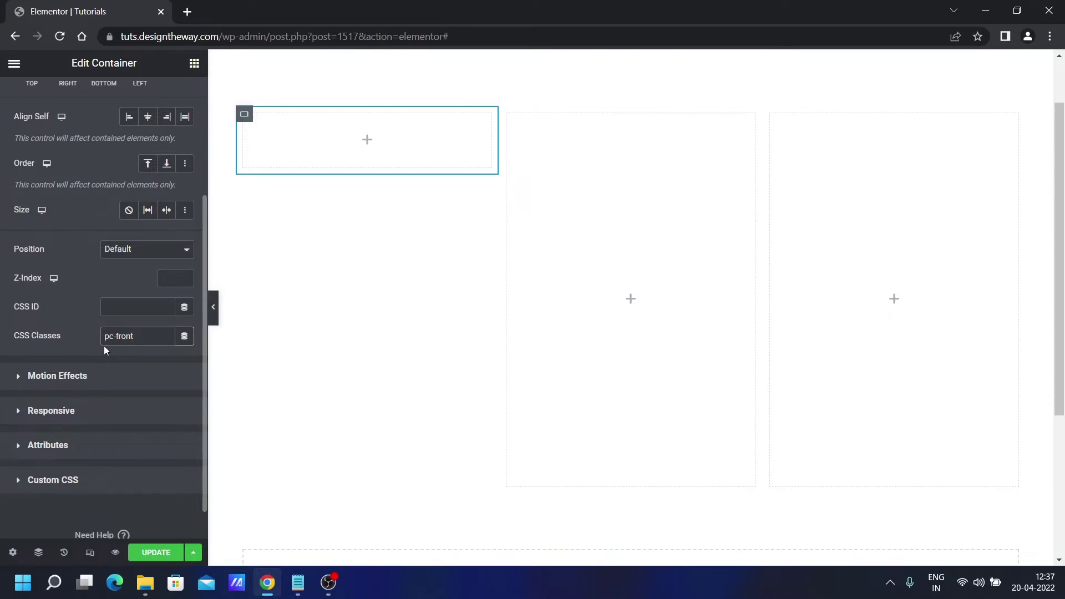
scroll(135, 241, up, 2)
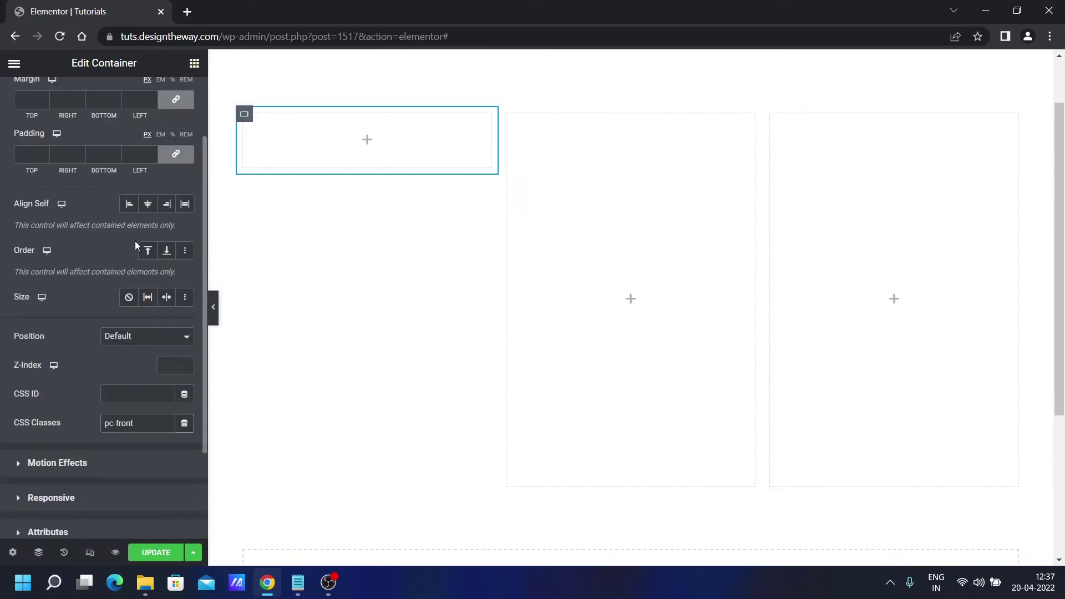
click(197, 64)
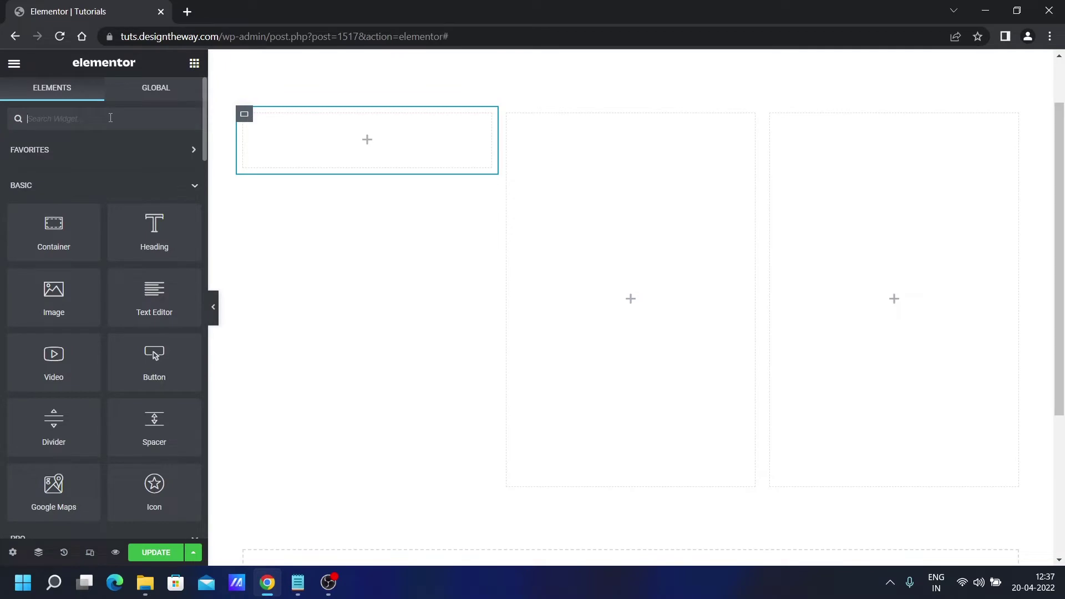
Place an Image Box in the first column and insert the laptop photo 727.jpg
click(110, 118)
text(image)
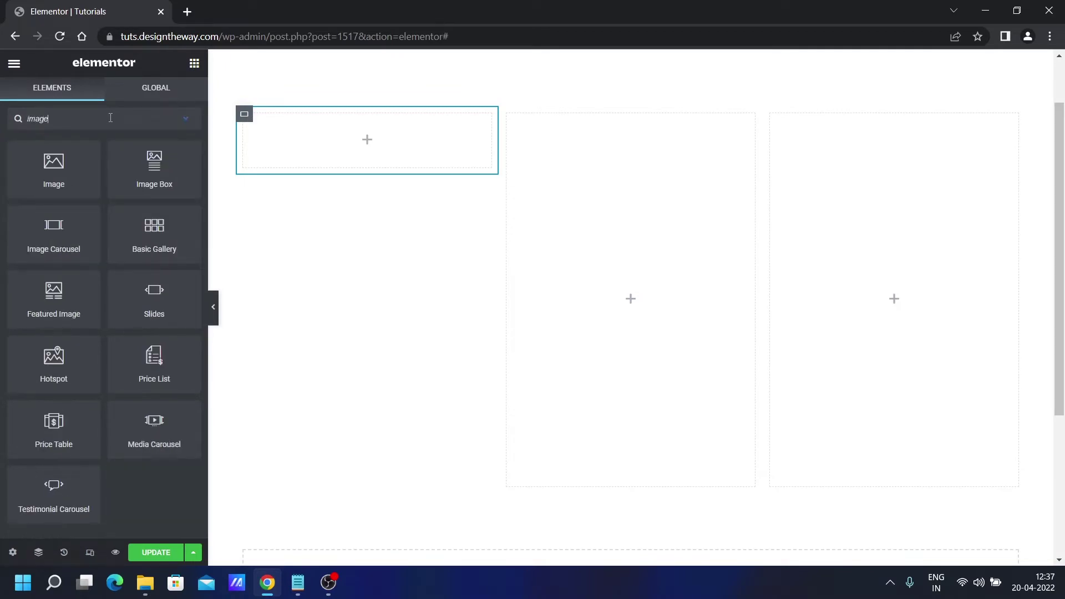
drag(154, 165, 357, 135)
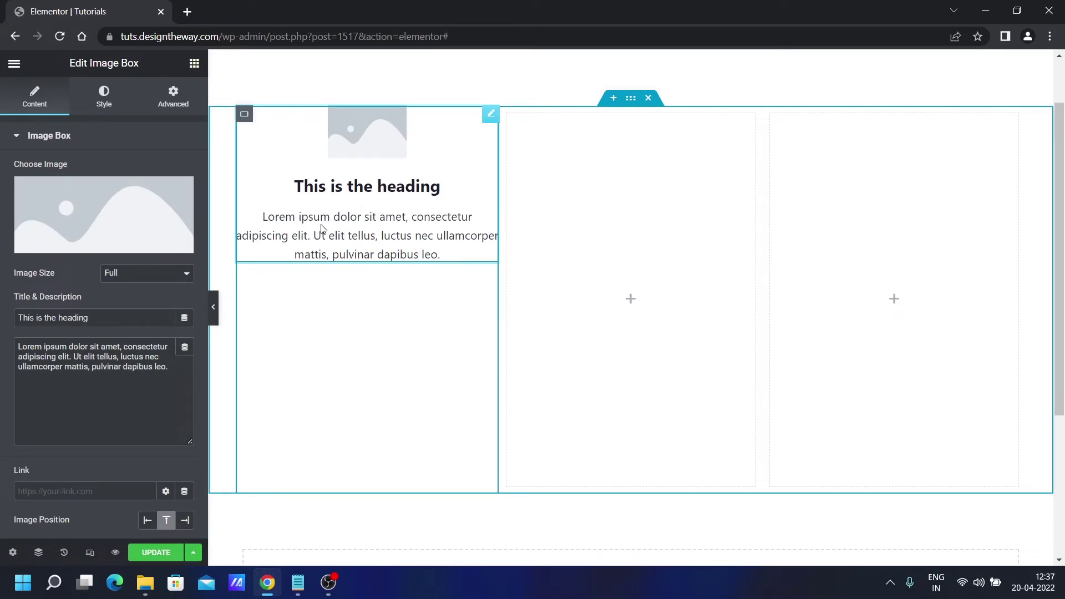
click(85, 210)
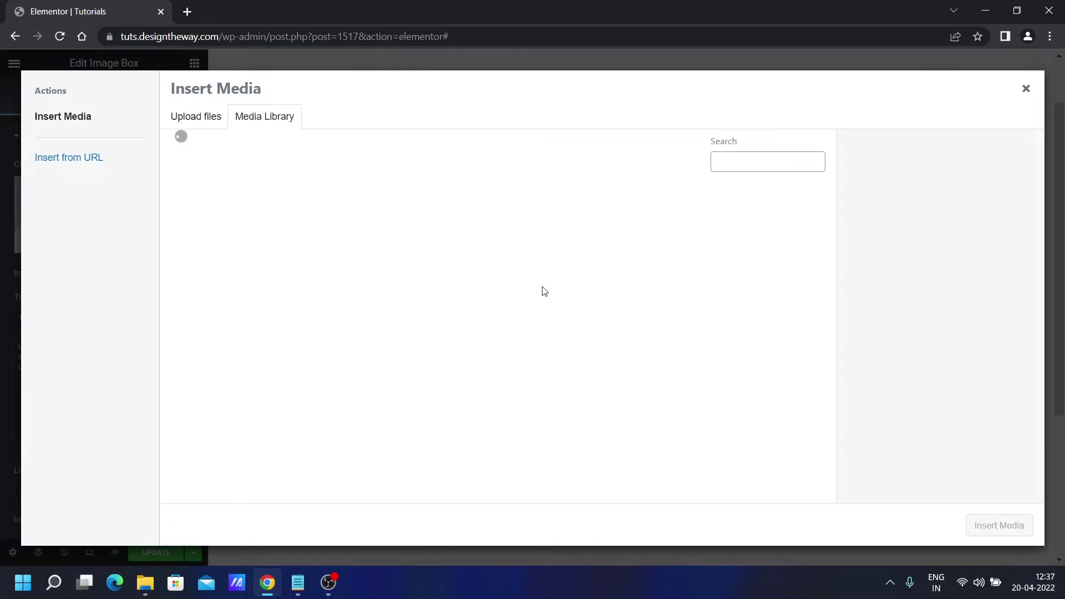
click(535, 233)
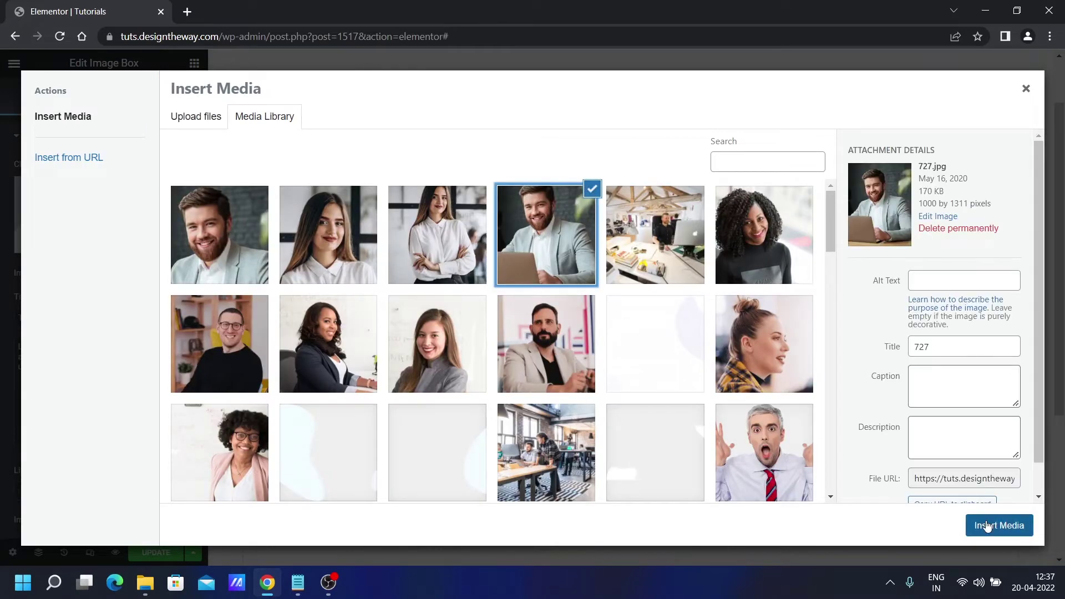
click(987, 527)
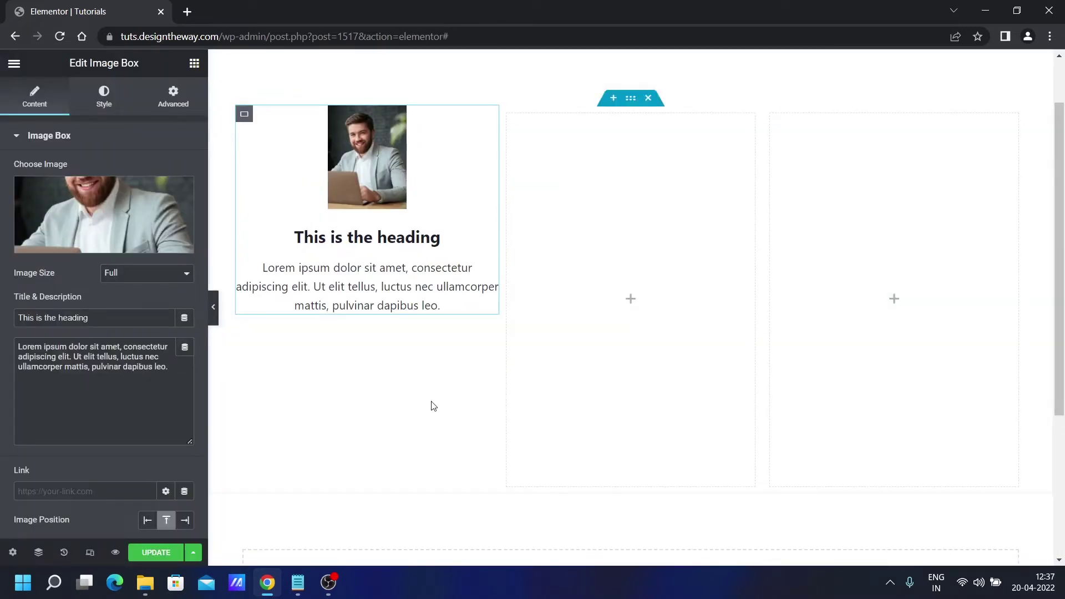
Change the image box title to the person's name and the description to 'Developer'
click(98, 318)
drag(99, 318, 19, 321)
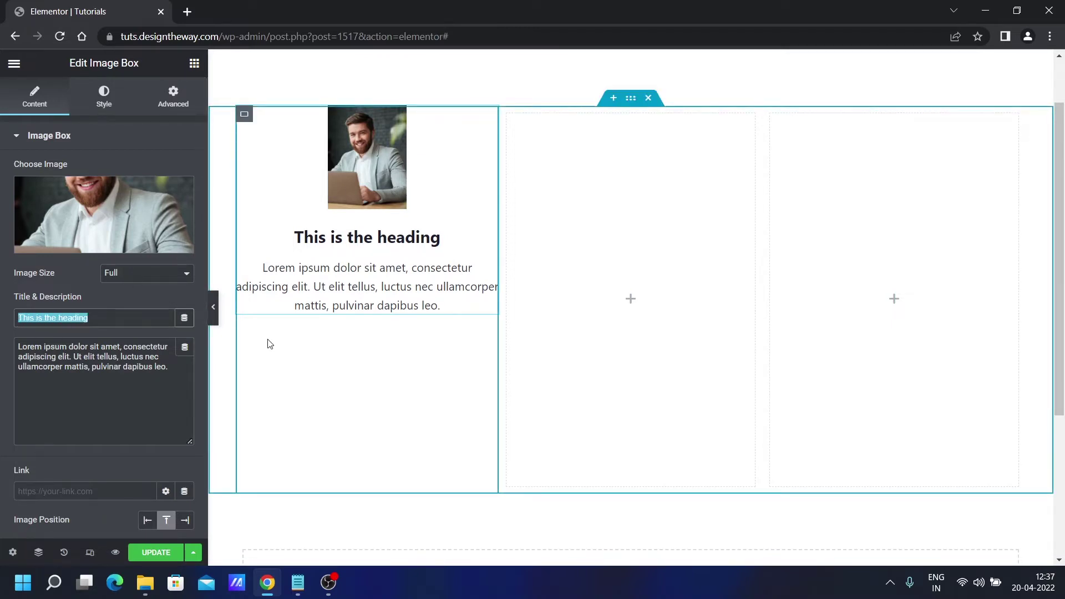
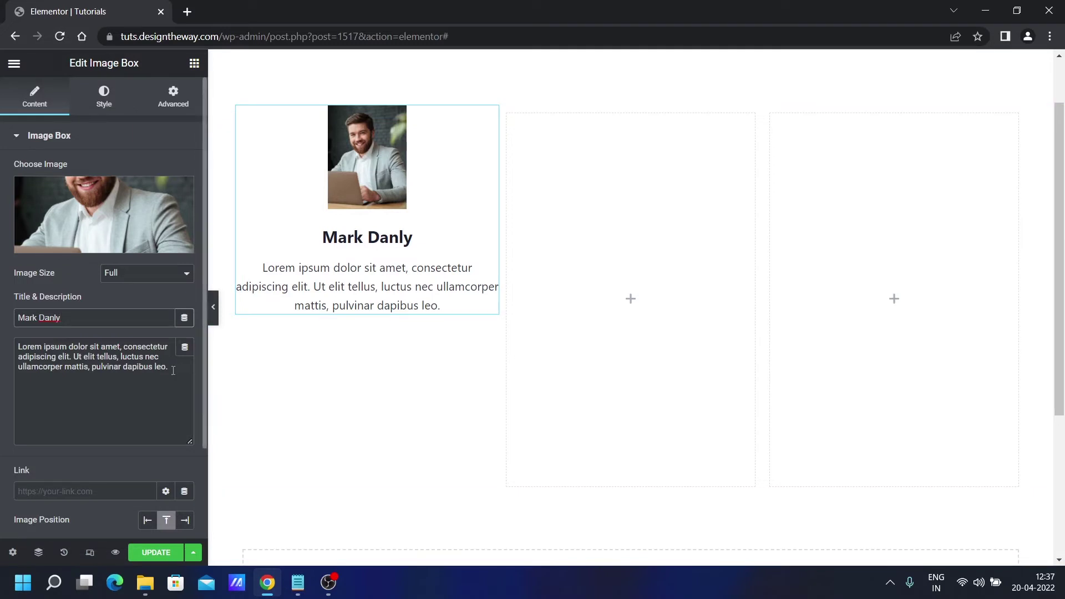
drag(169, 368, 16, 352)
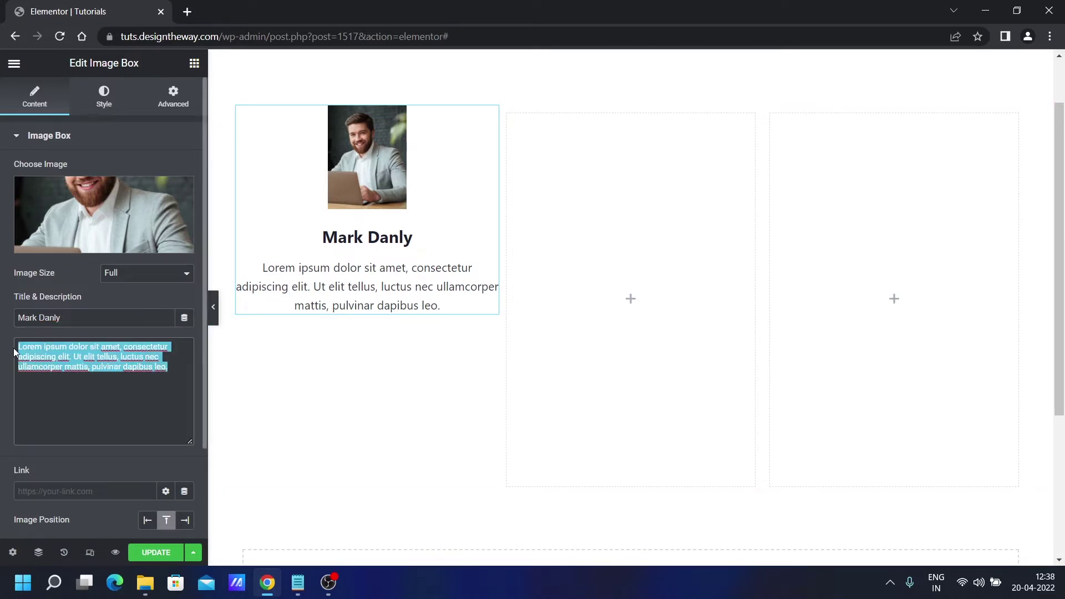
key(BackSpace)
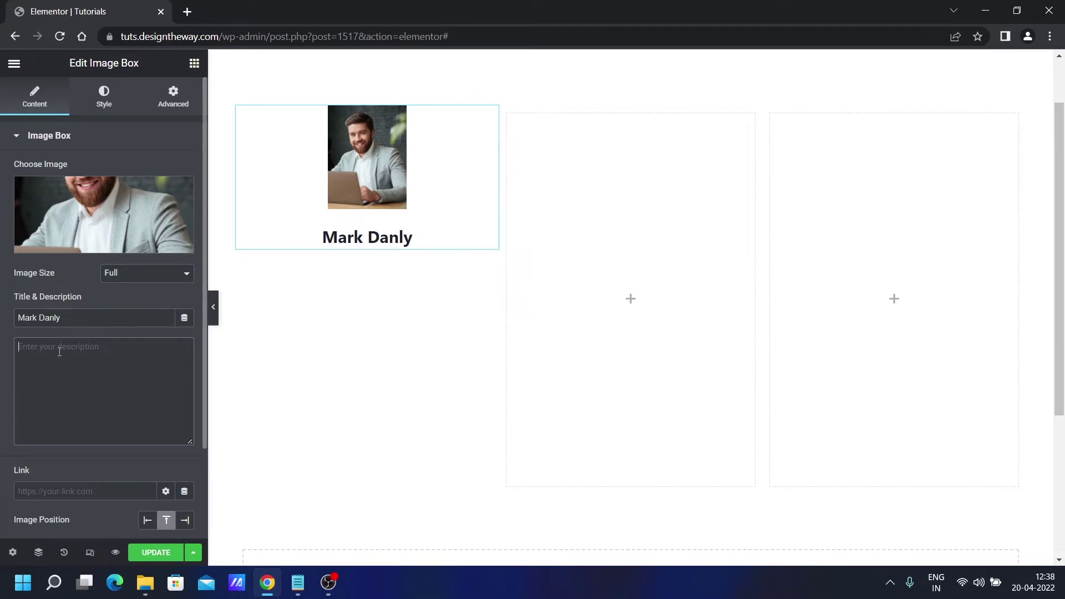
text(De)
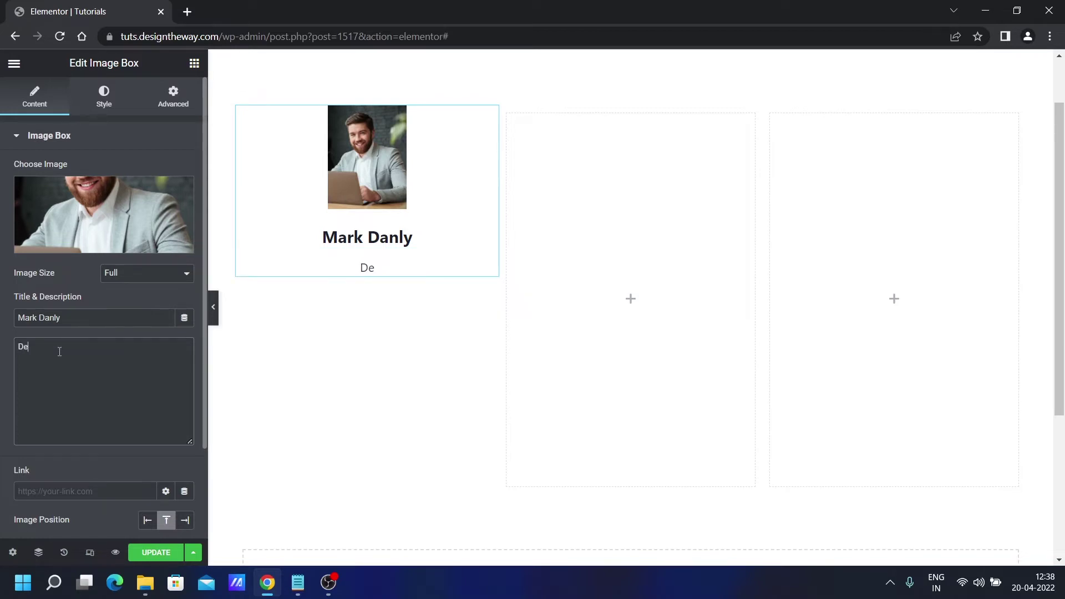
text(veloper)
scroll(97, 358, down, 2)
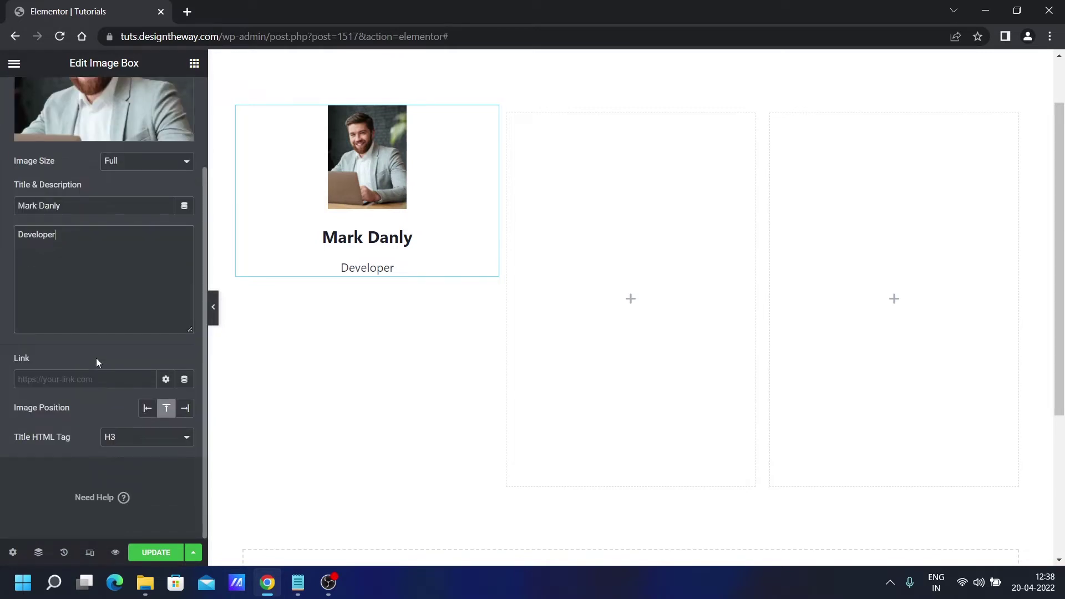
scroll(139, 174, up, 2)
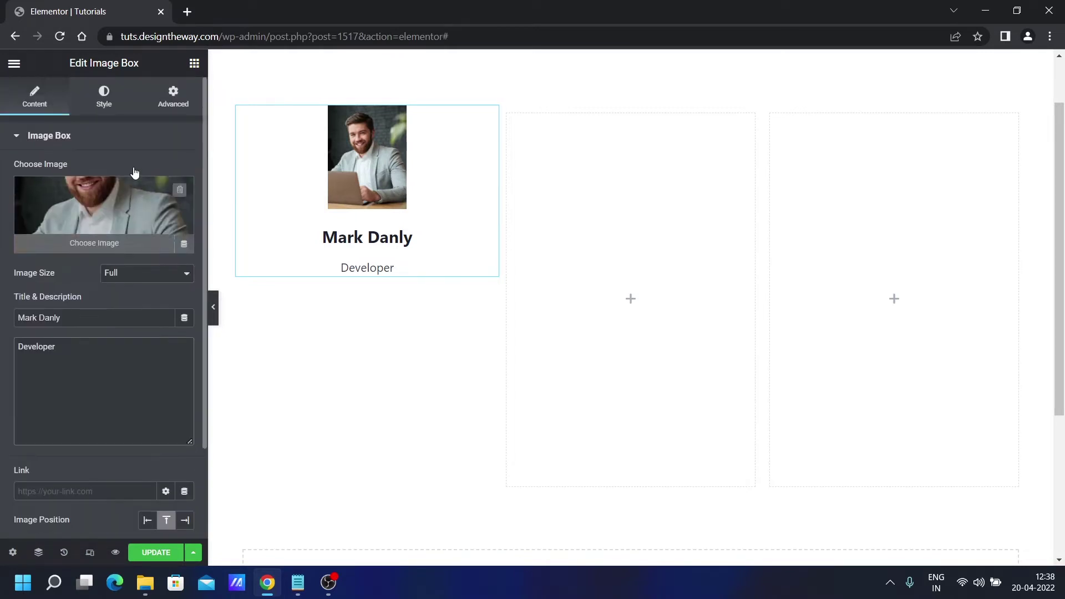
Set the image box's Image Spacing to 0 and image Width to 96%
click(105, 105)
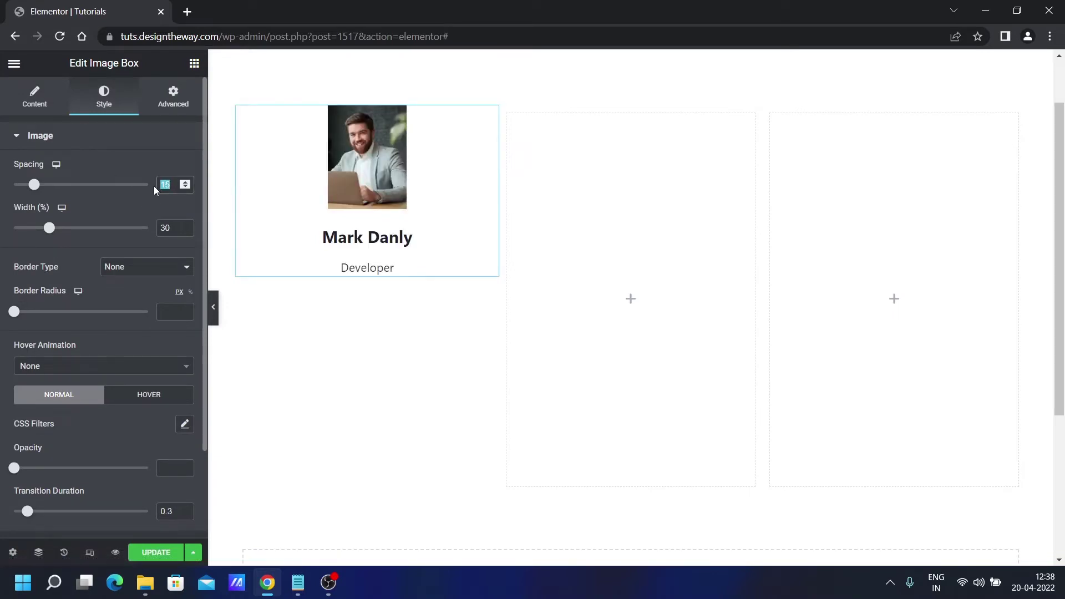
text(0)
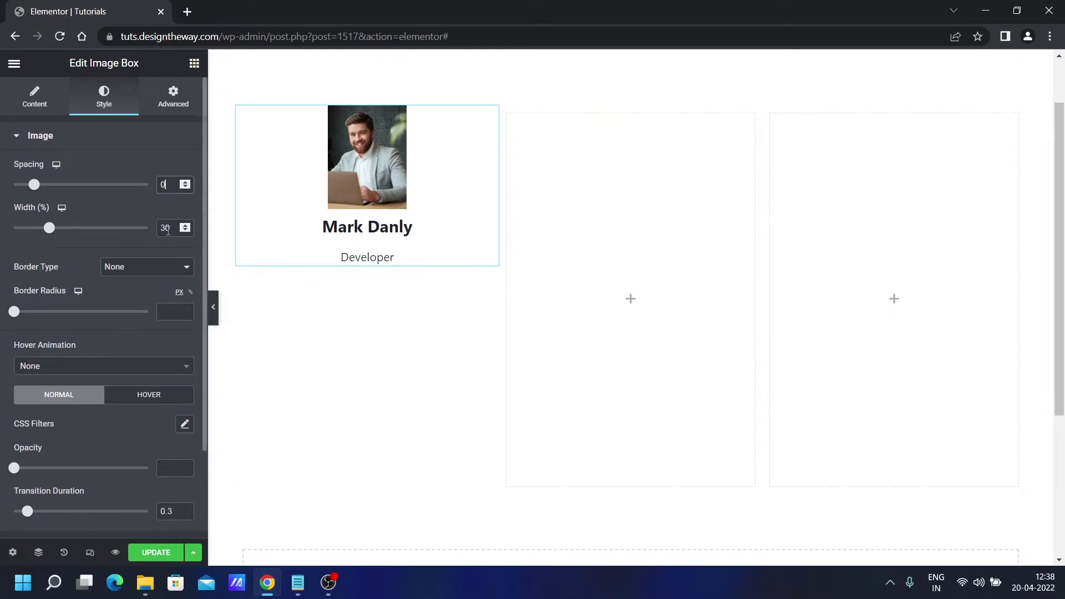
drag(169, 227, 162, 229)
text(96)
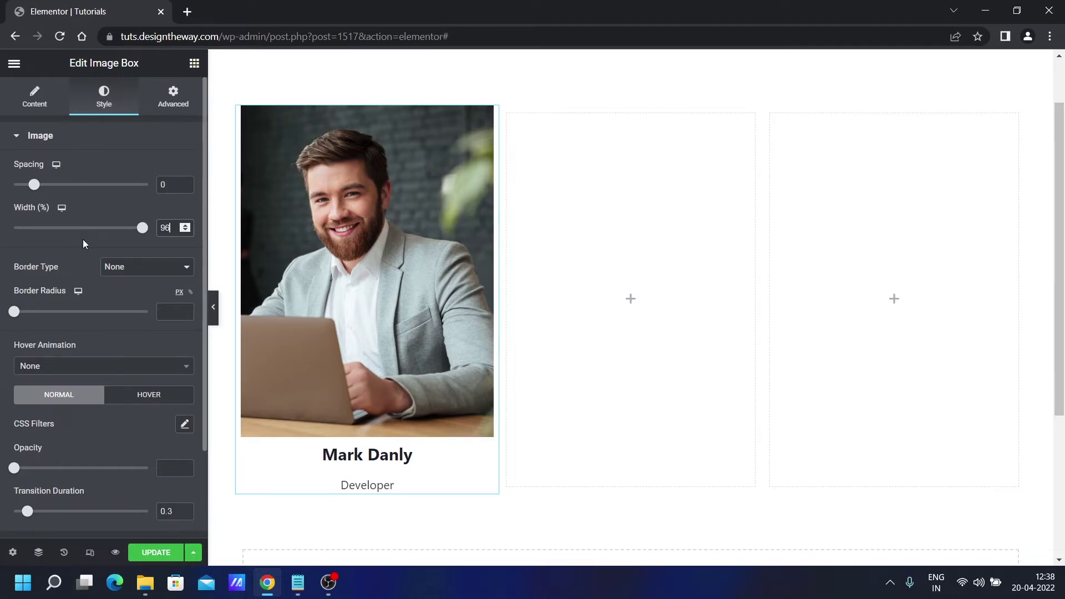
scroll(83, 238, down, 2)
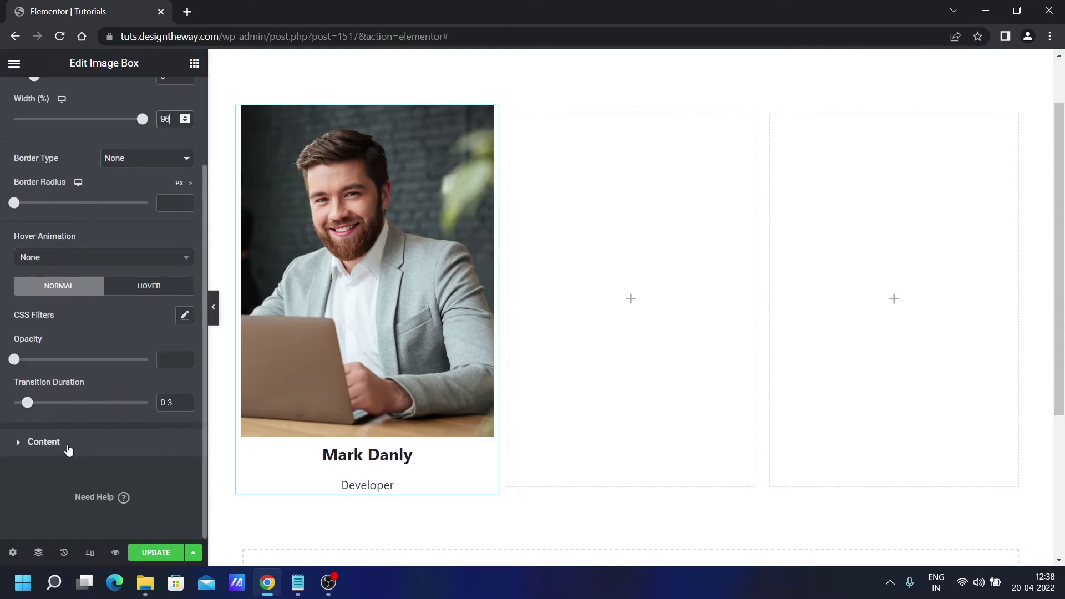
Left-align the image box content and set Title Spacing to 0
click(44, 443)
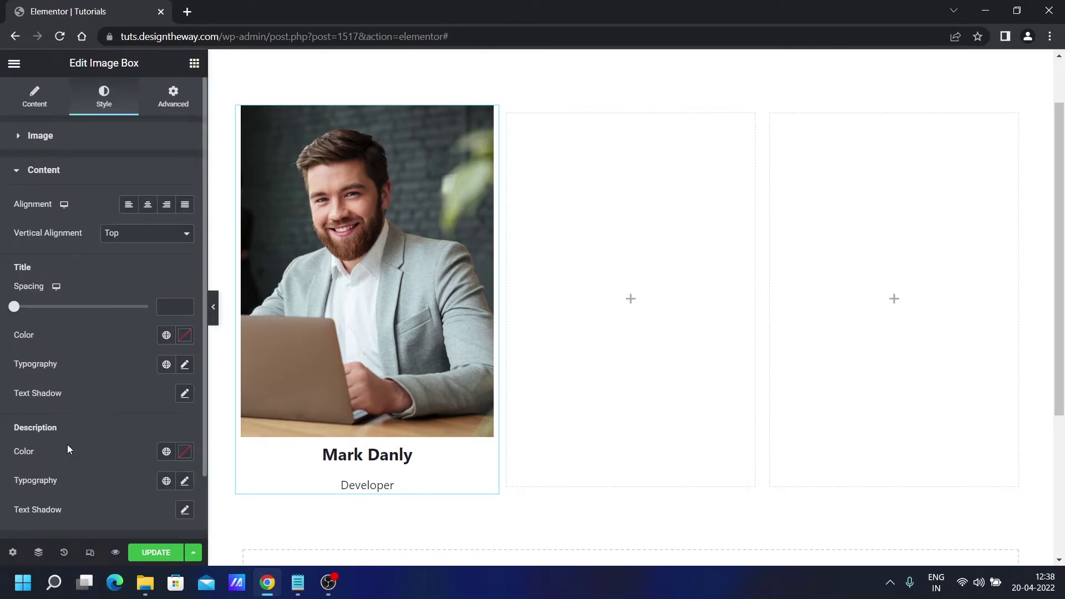
click(129, 205)
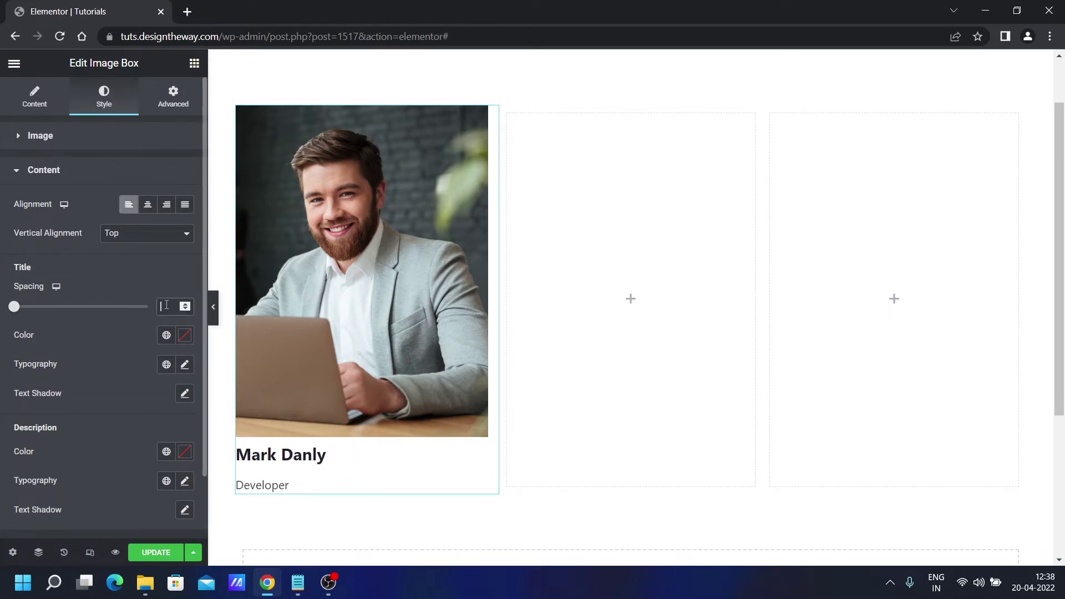
text(0)
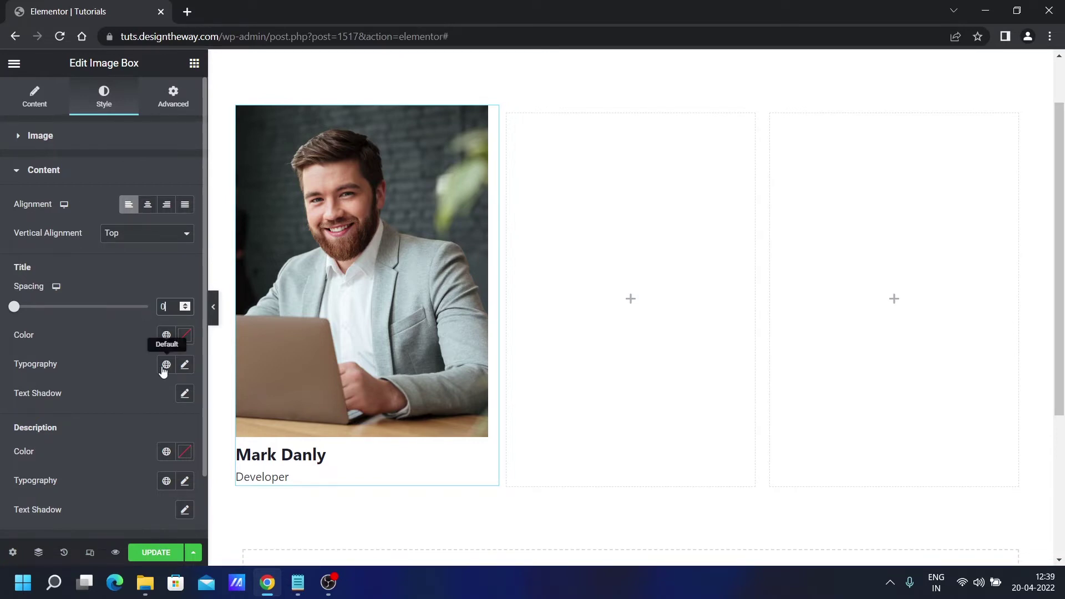
click(193, 65)
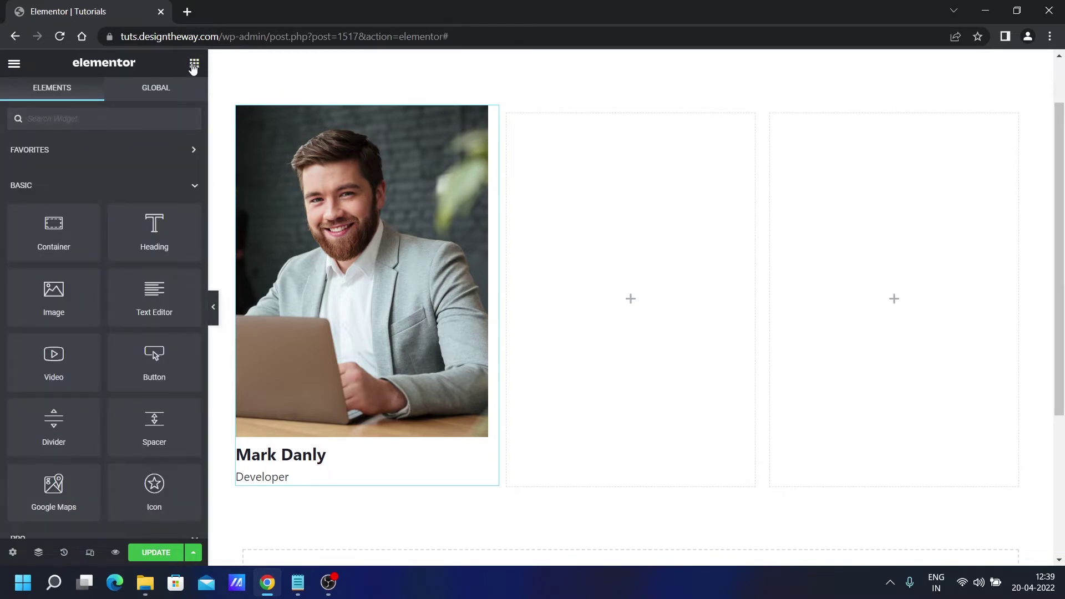
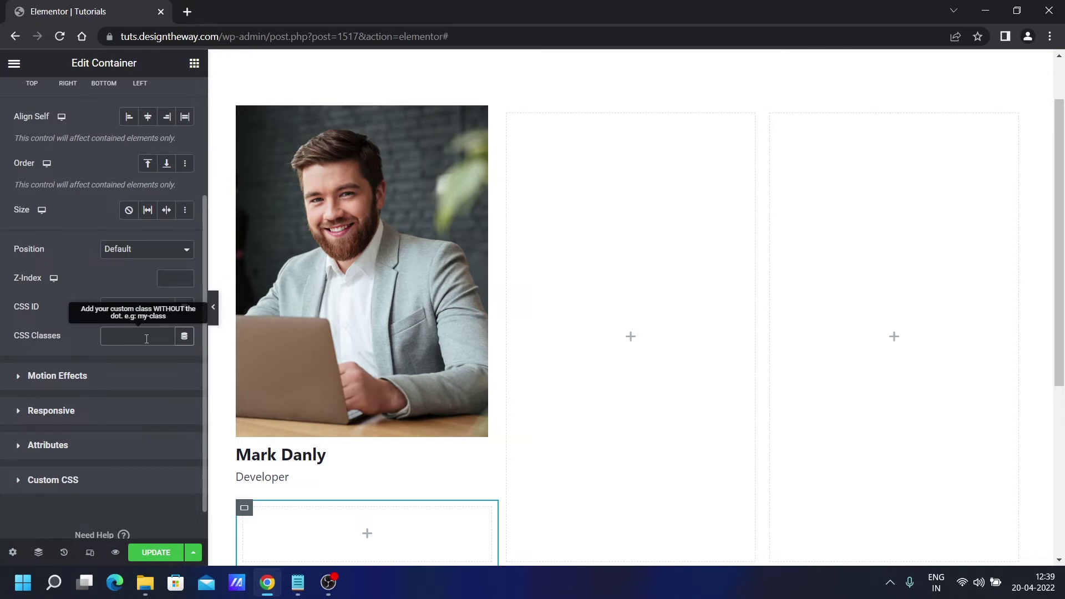
Enter pc-back as the CSS class of the empty inner container under the profile photo
text(pc-back)
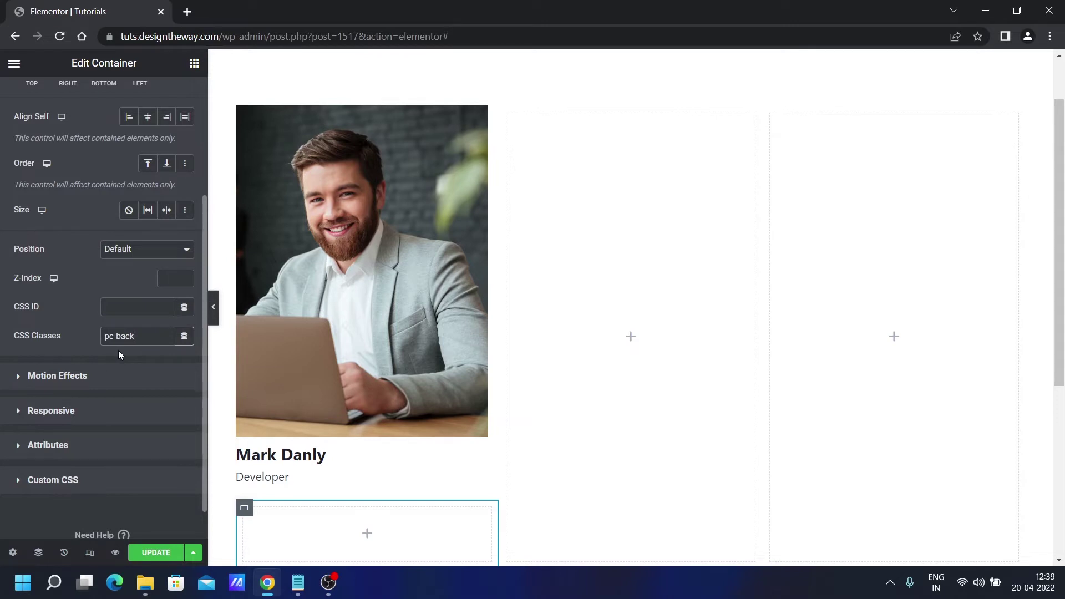
scroll(133, 278, up, 3)
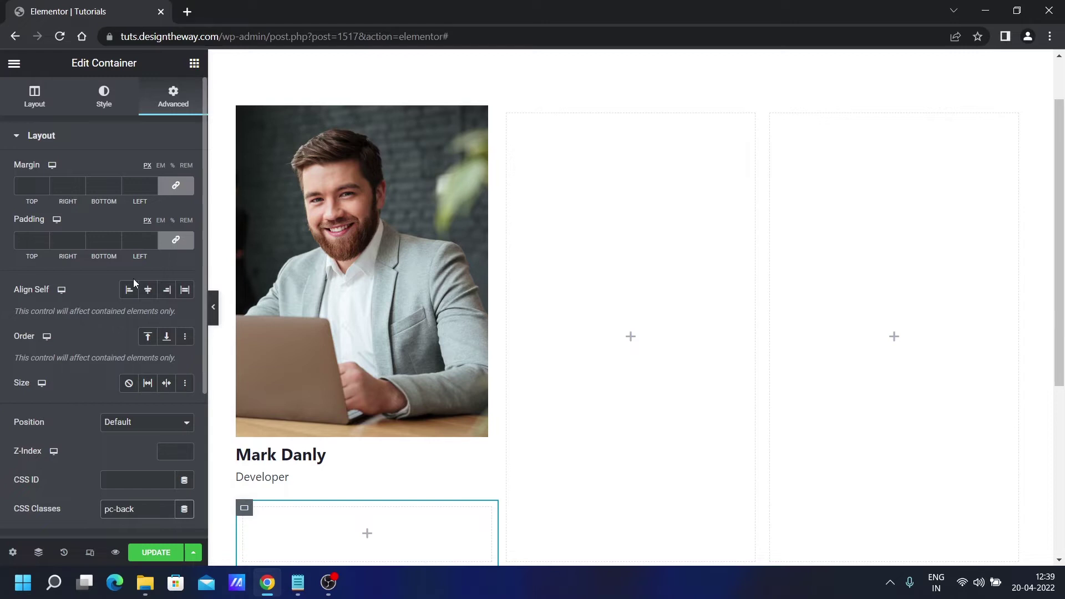
click(195, 64)
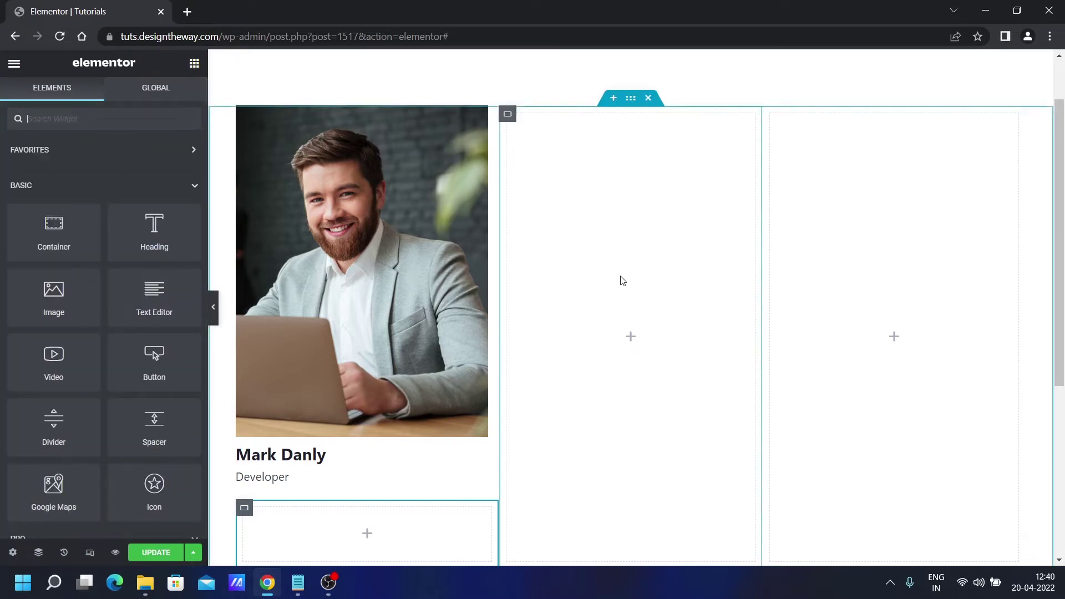
Drop a Heading into the inner container, replace its text with pasted Lorem ipsum, and set the HTML tag to p
scroll(621, 280, down, 1)
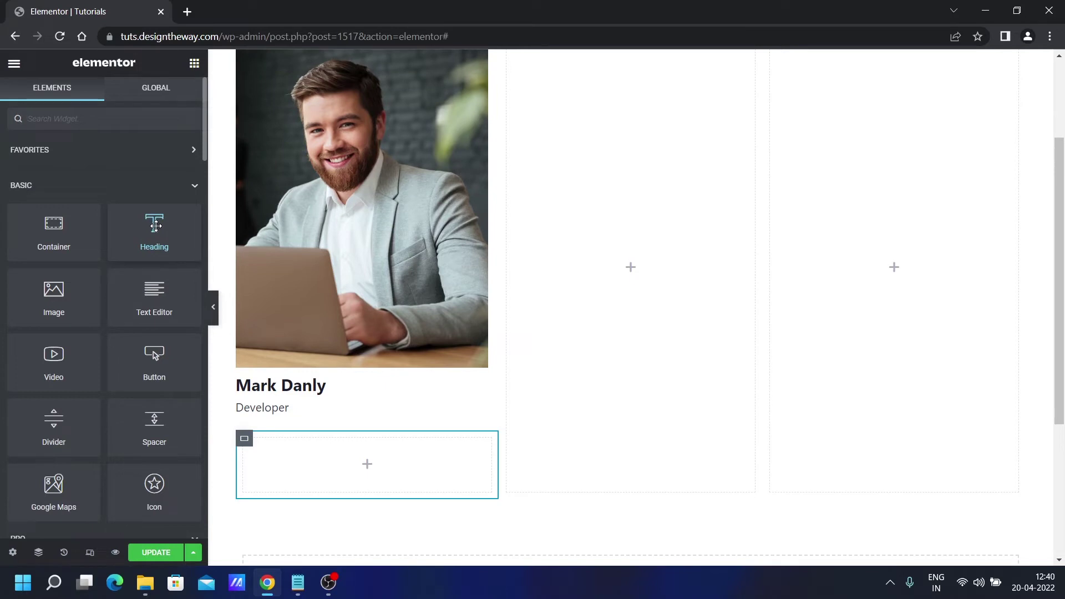
drag(155, 225, 357, 461)
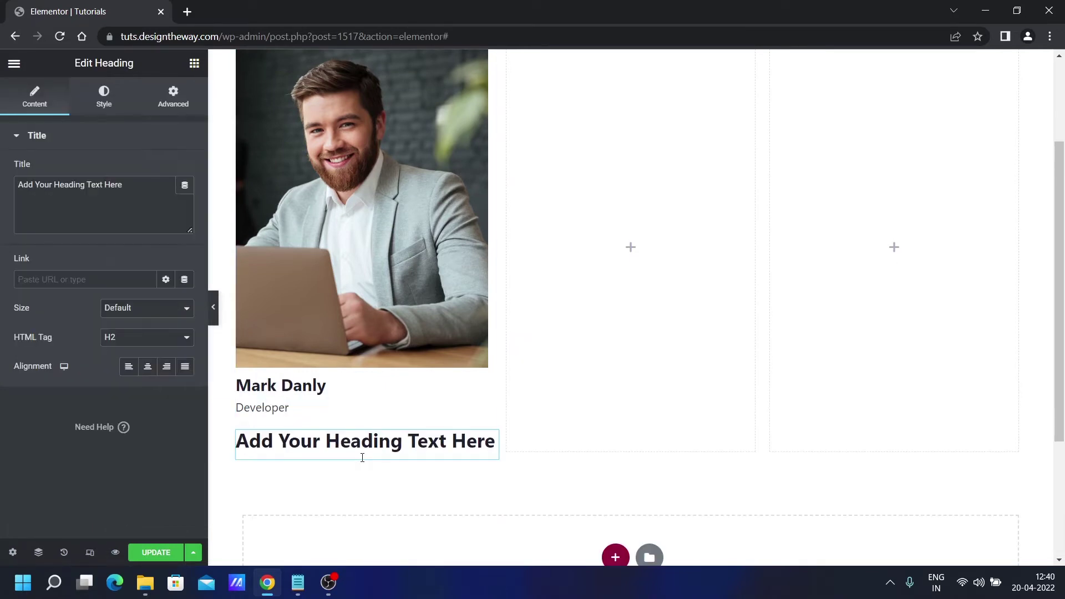
drag(127, 184, 24, 185)
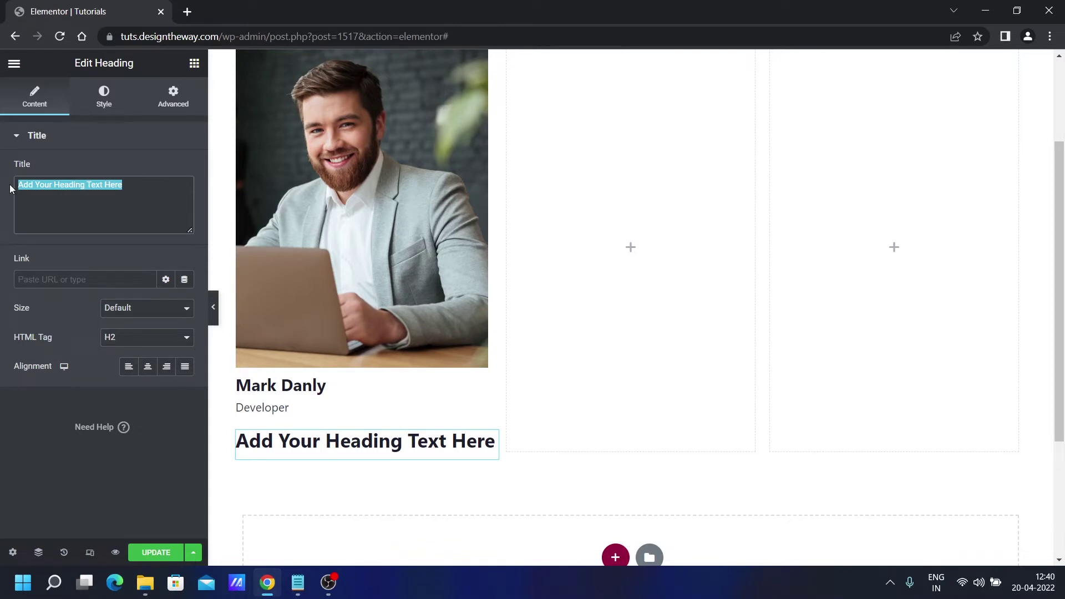
text(Lorem ipsum dolor sit amet, consectetur adipiscing elit. Ut elit tellus, luctus nec ullamcorper mattis, pulvinar dapibus leo.)
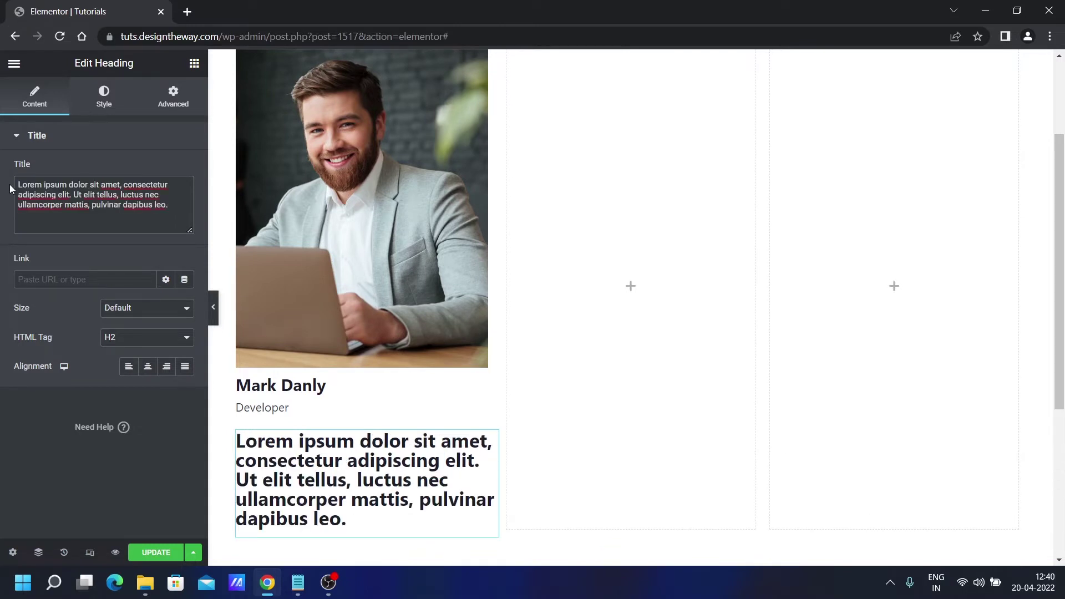
click(165, 343)
click(131, 435)
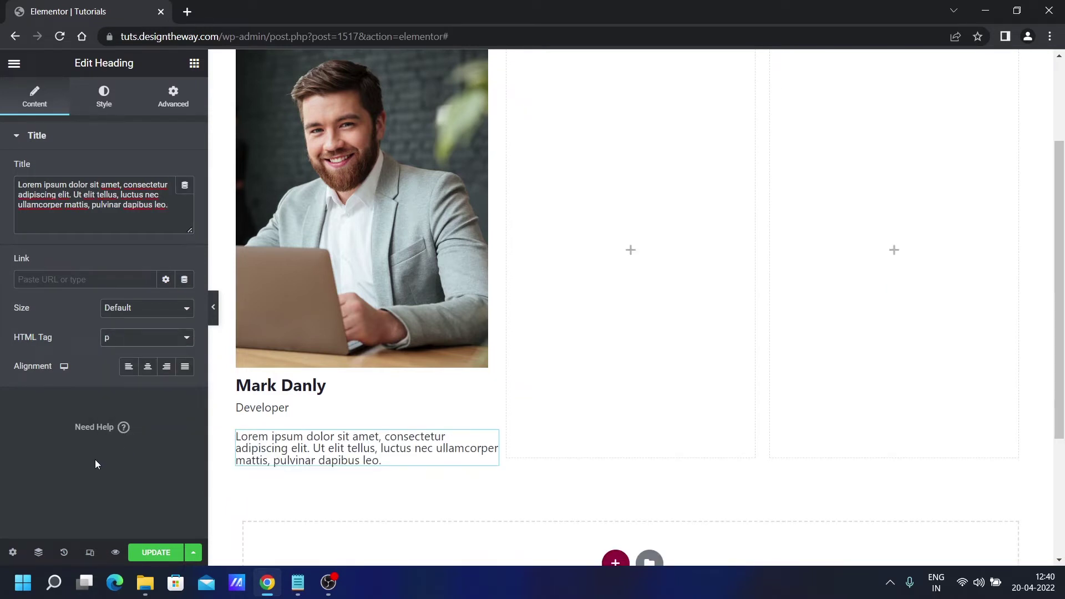
click(194, 63)
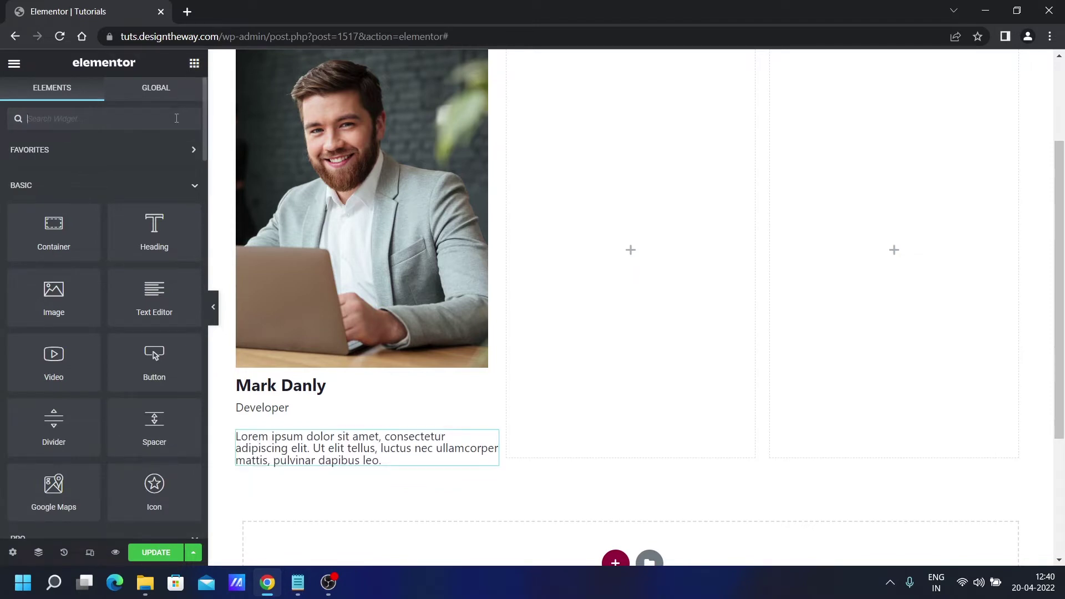
Place a left-aligned Social Icons widget below the Lorem ipsum paragraph
text(soc)
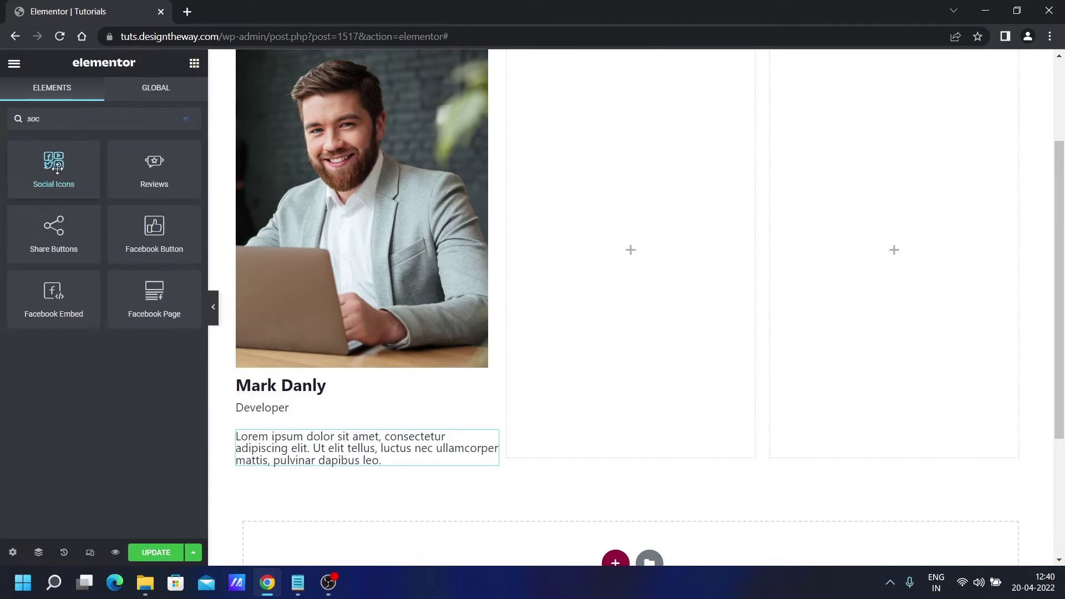
drag(69, 166, 368, 451)
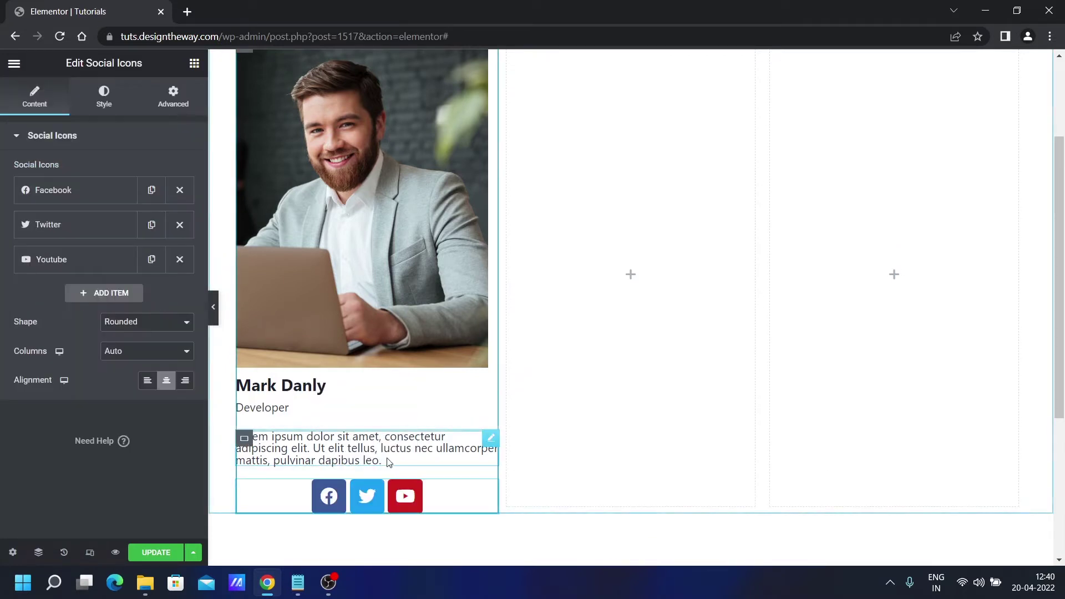
click(149, 383)
Color the social icons with custom red #F82424
click(106, 98)
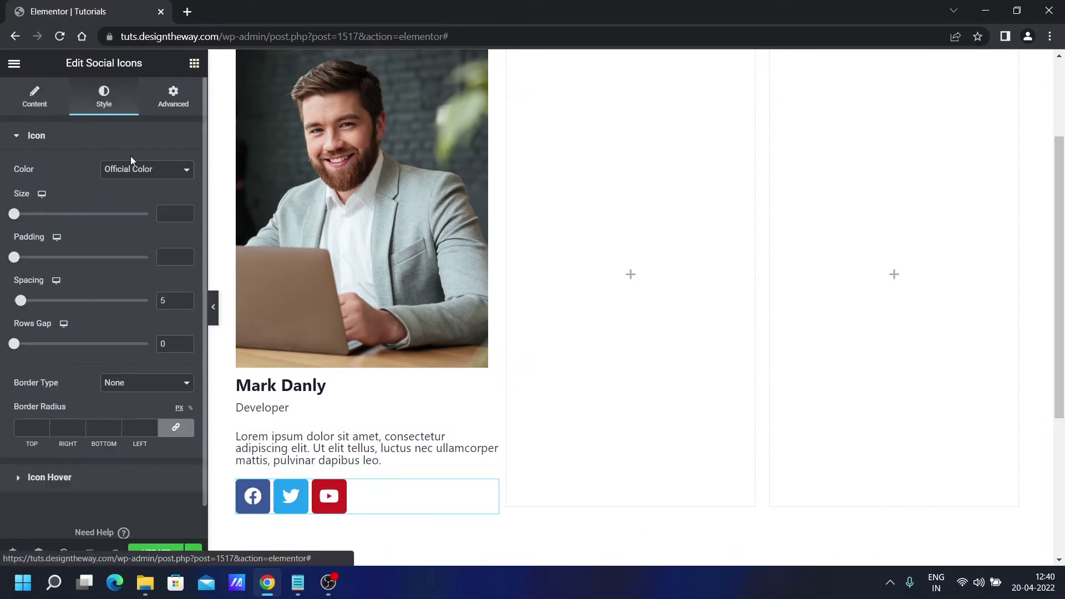
click(151, 170)
click(152, 195)
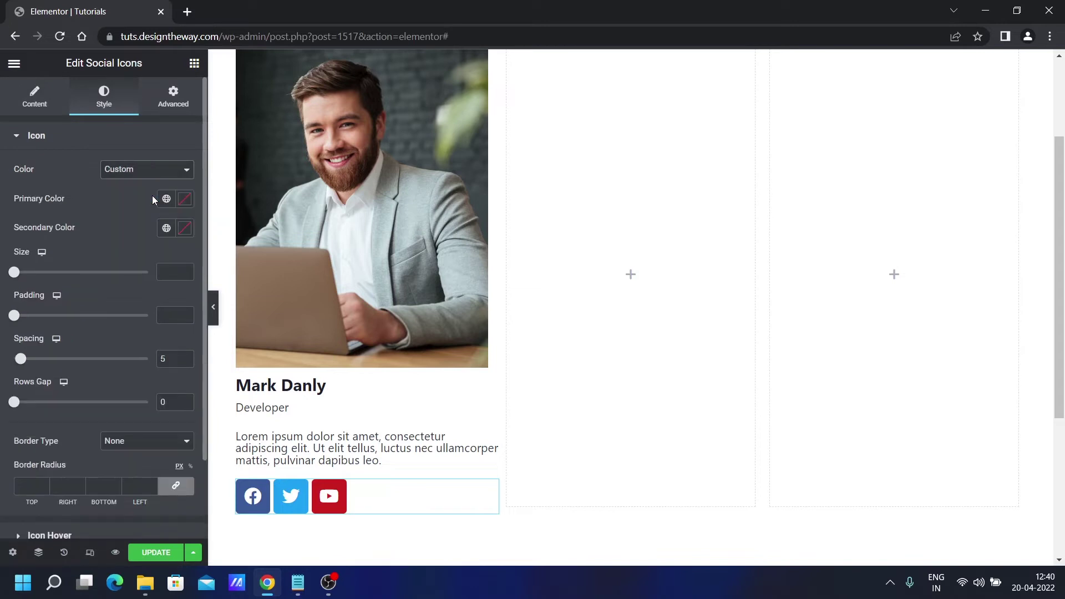
click(184, 200)
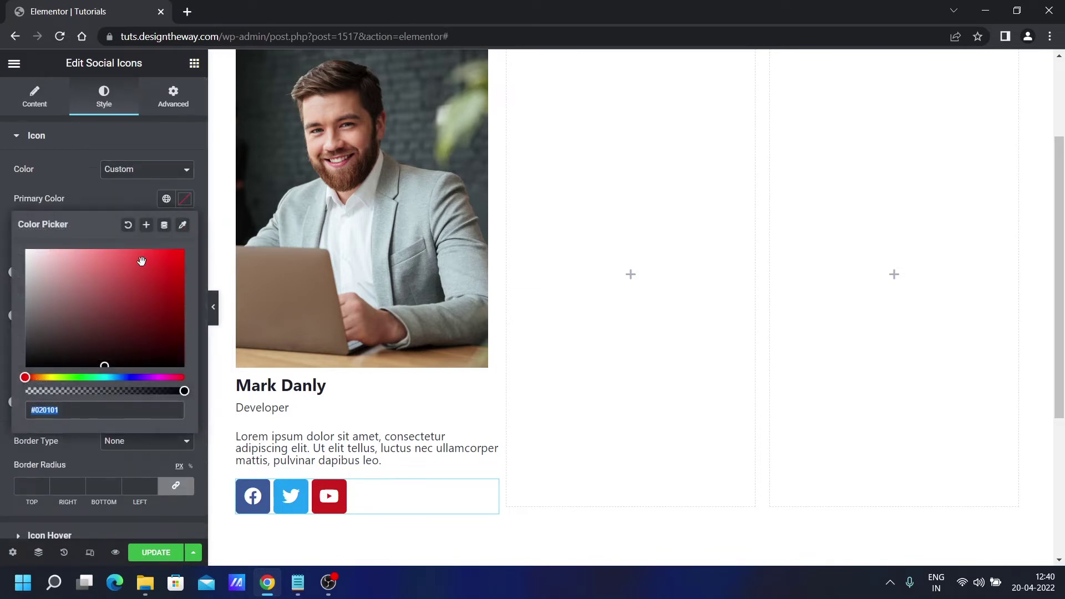
click(158, 254)
drag(158, 255, 162, 253)
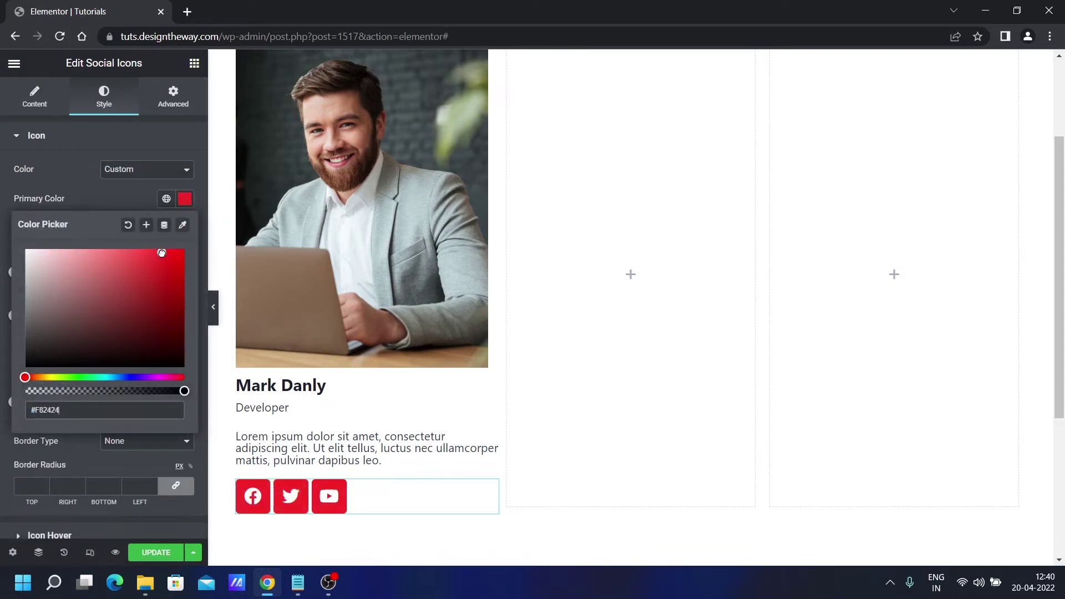
click(101, 193)
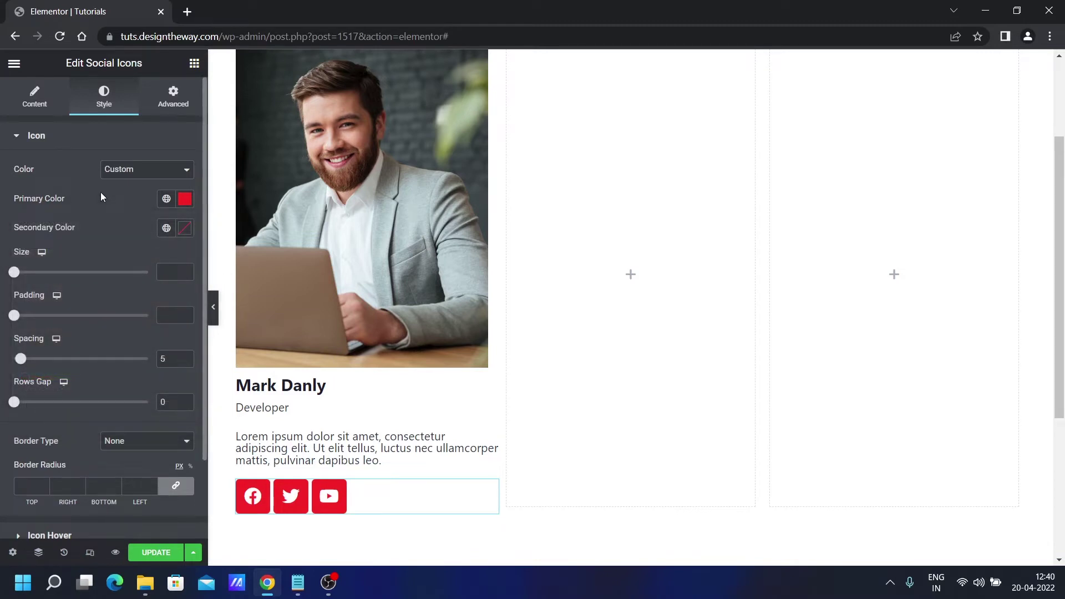
Make the social icon shape Square
click(41, 105)
click(159, 324)
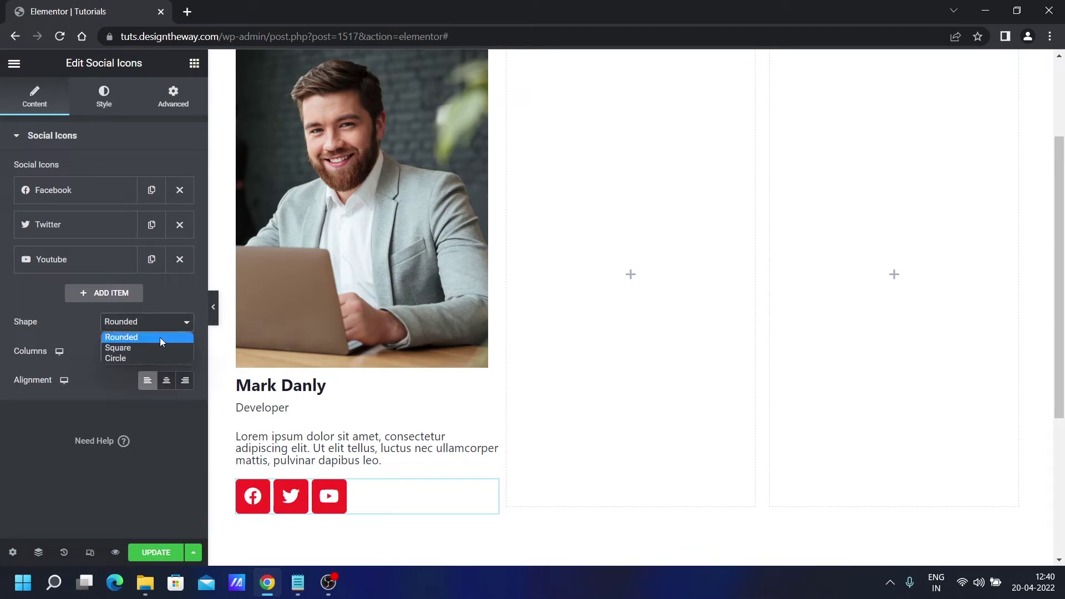
click(155, 348)
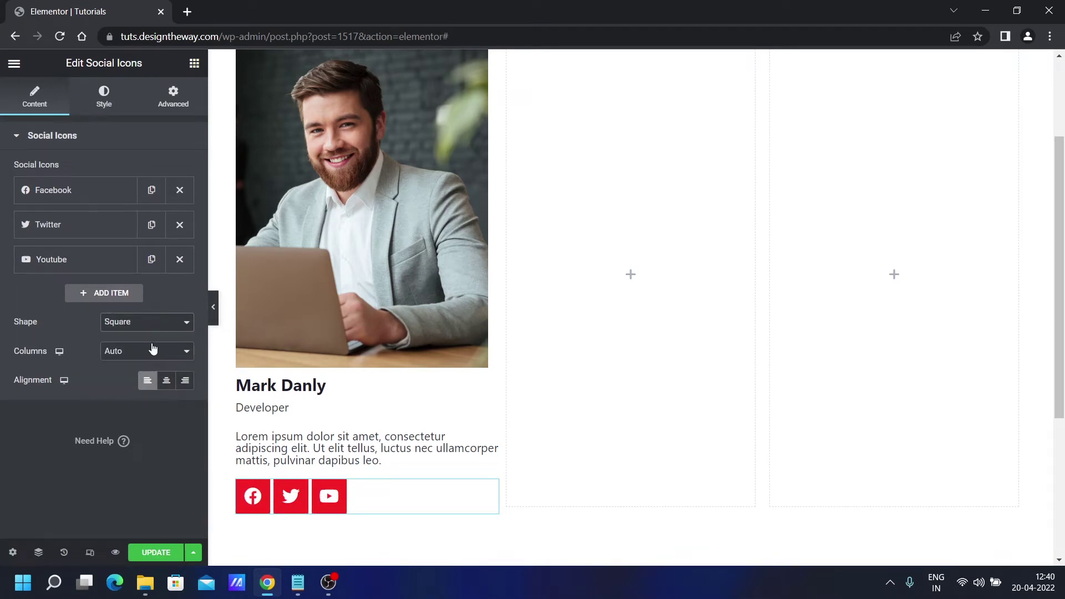
click(108, 99)
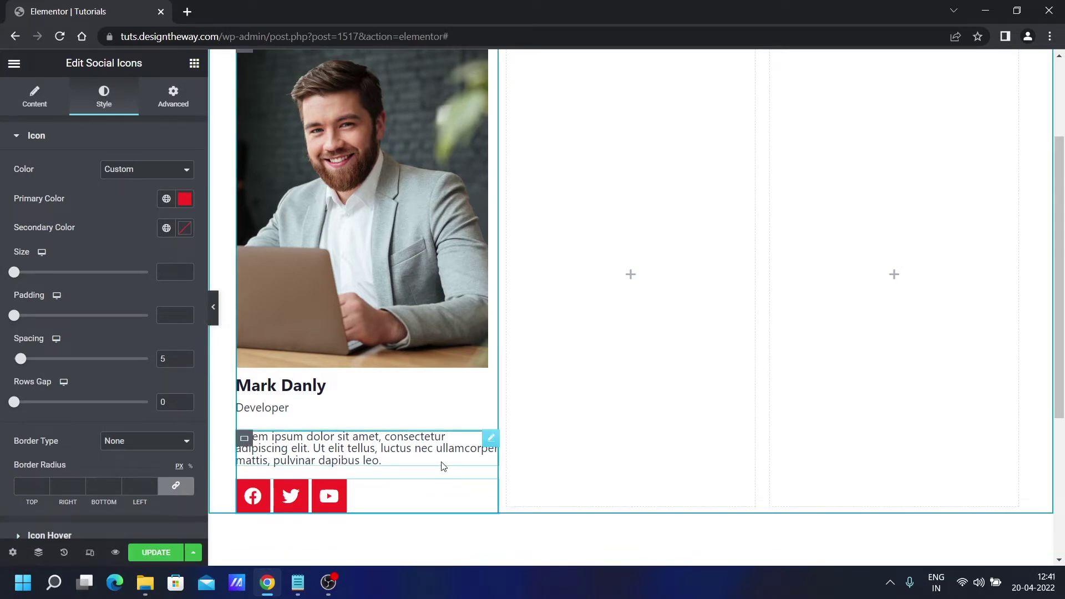
Select the outer three-column container through the Navigator and expand its Advanced Custom CSS editor
scroll(444, 466, up, 1)
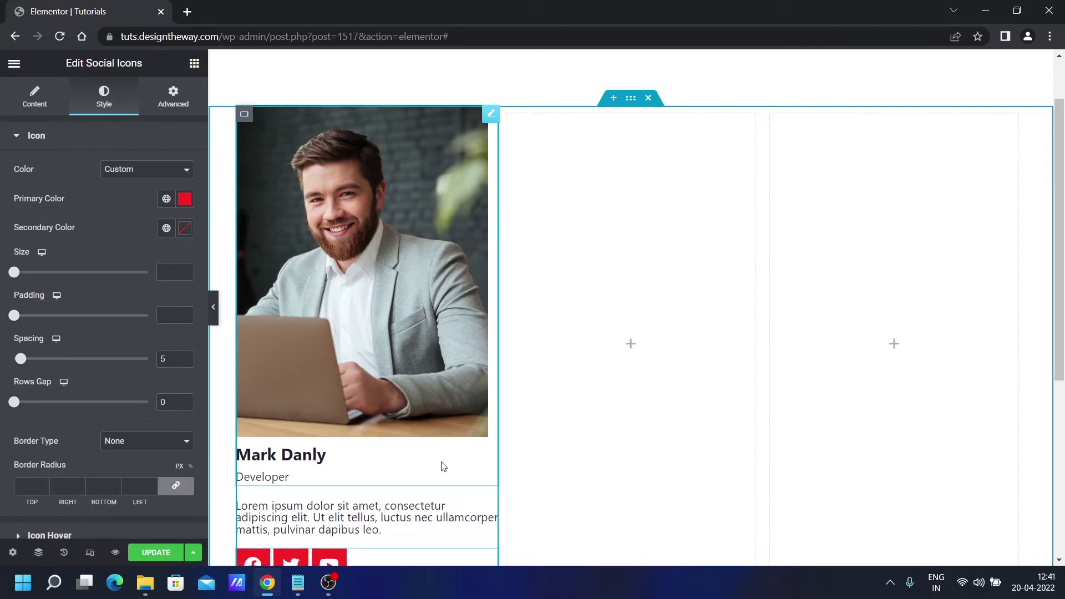
click(632, 100)
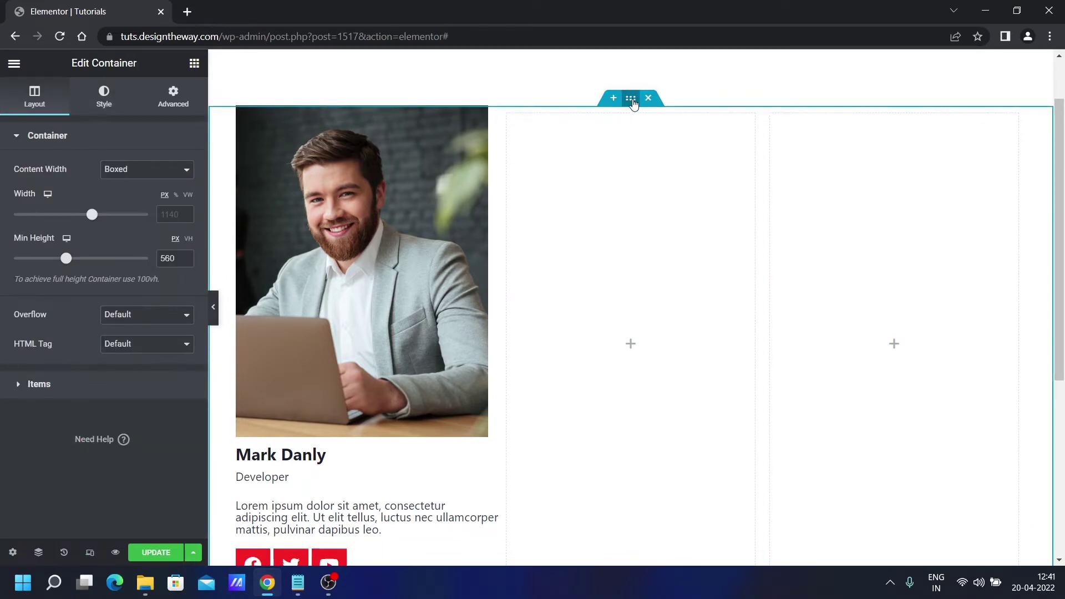
right_click(608, 166)
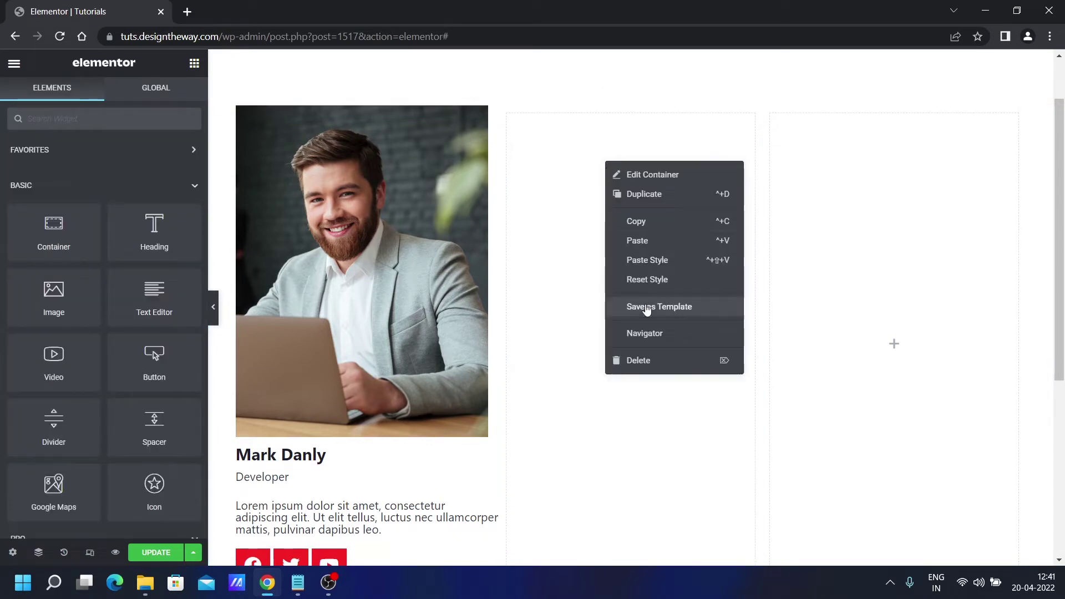
click(648, 333)
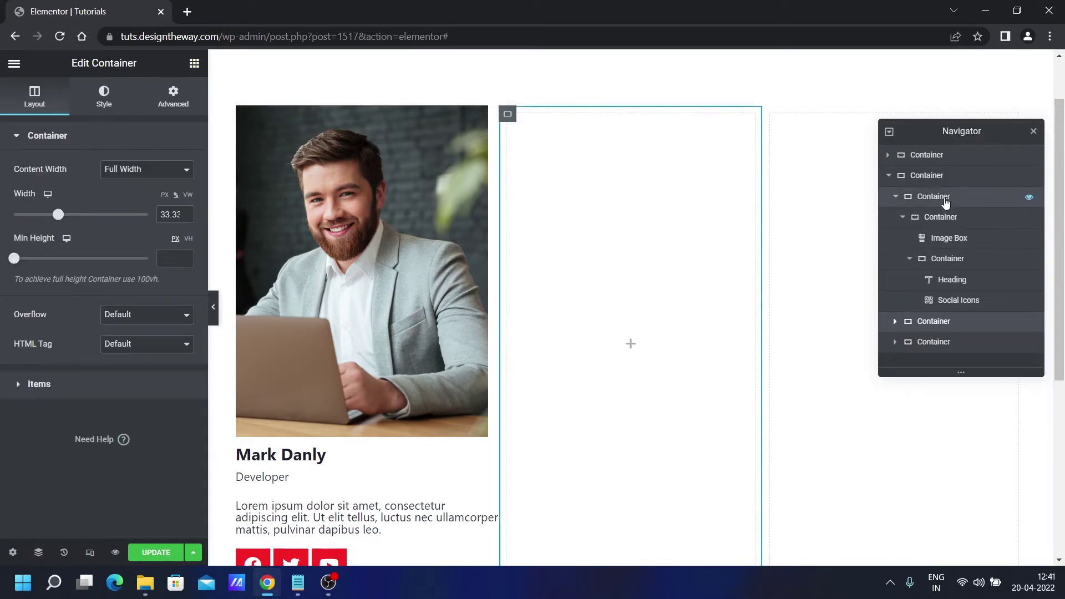
click(932, 176)
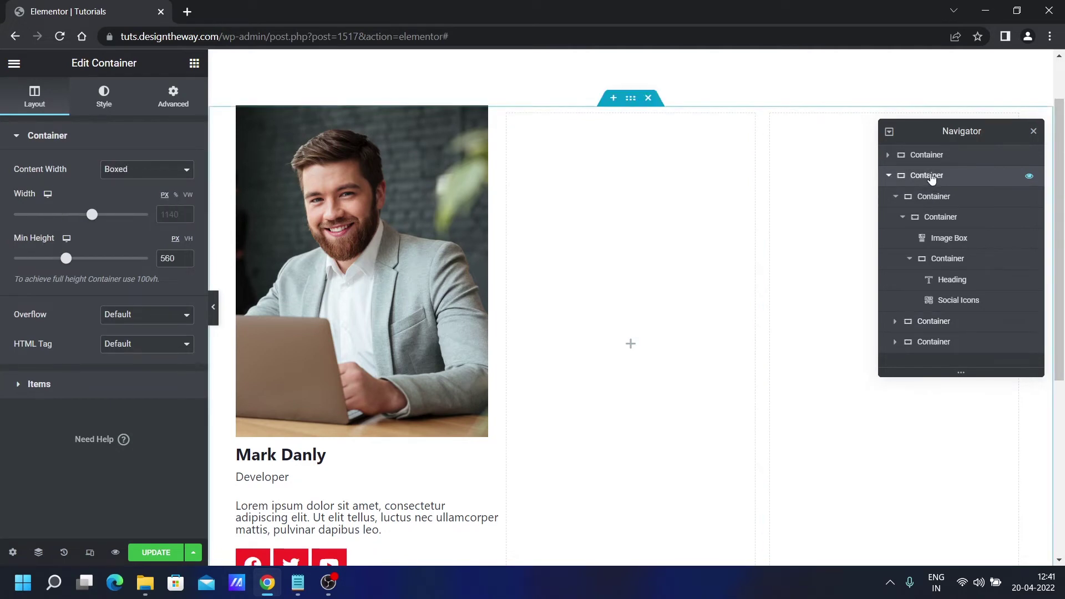
click(172, 94)
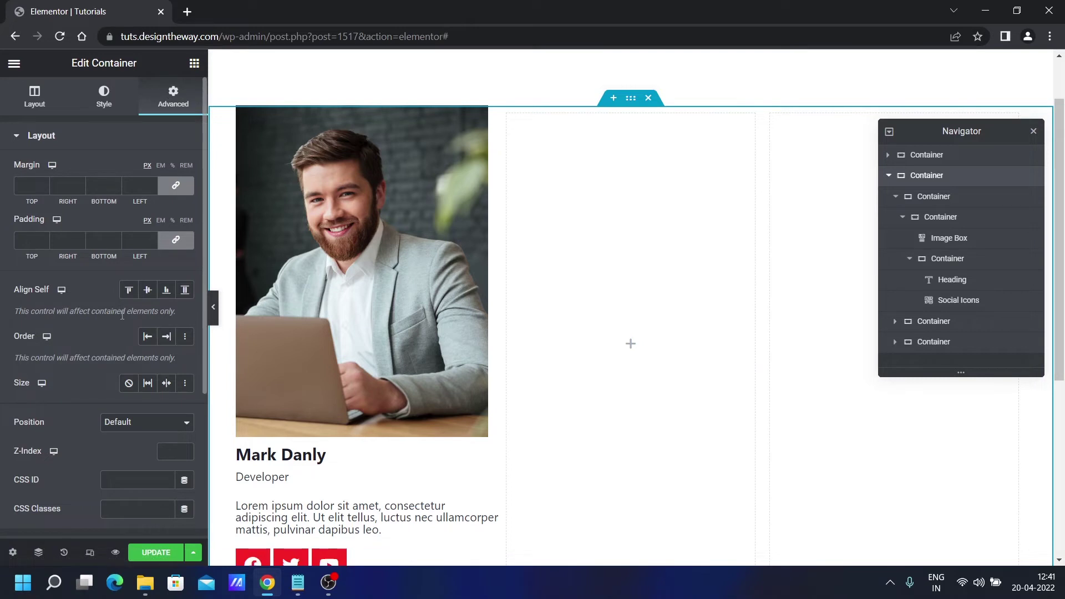
scroll(121, 315, down, 4)
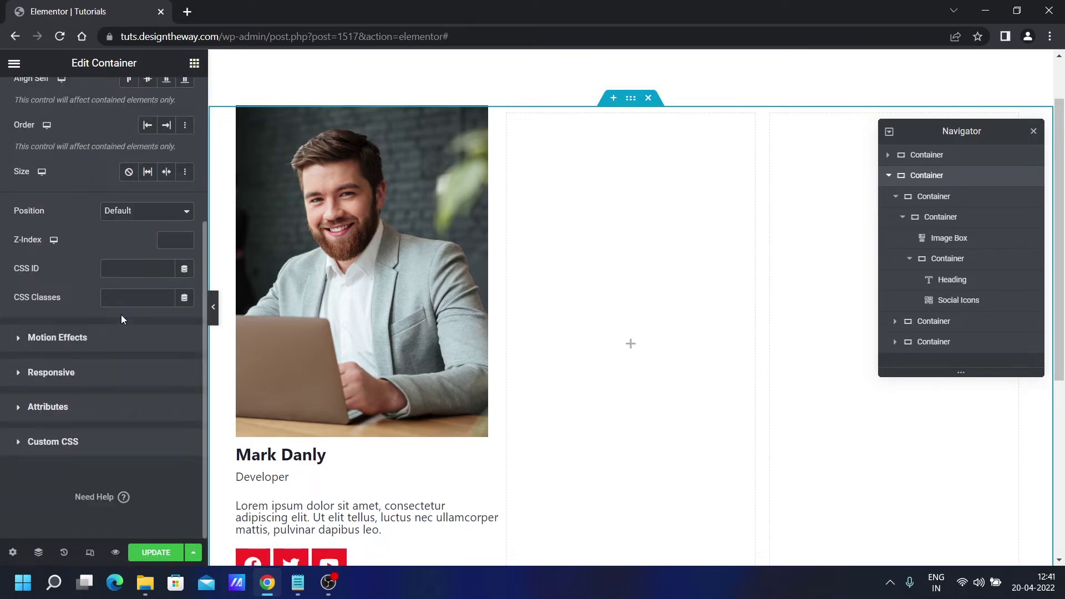
click(90, 442)
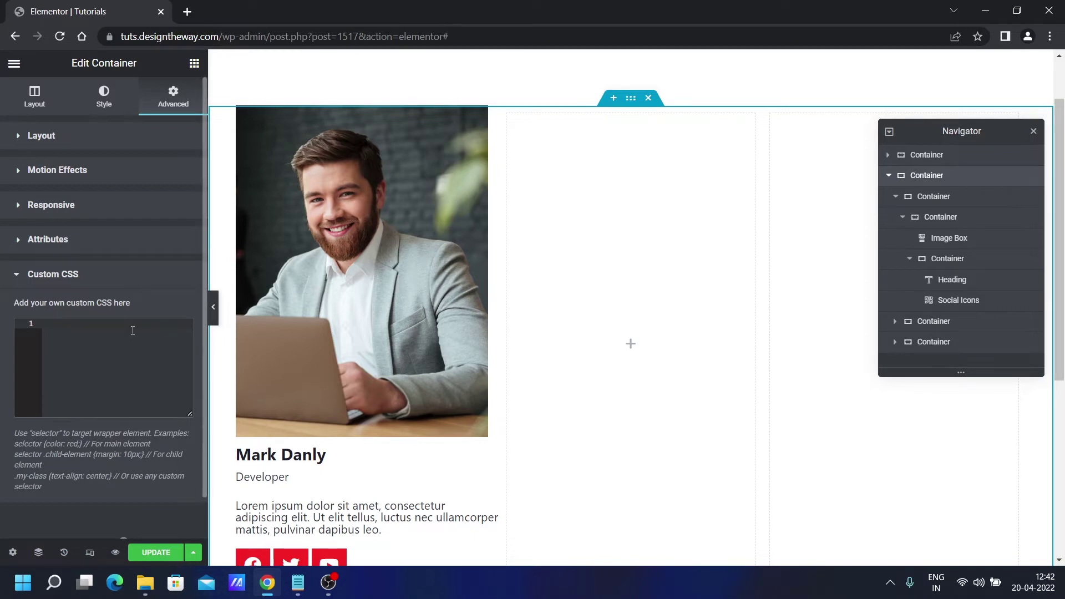
Paste CSS defining --ribbon-color #F44336 and the .profile-card rules into Custom CSS
key(ctrl+v)
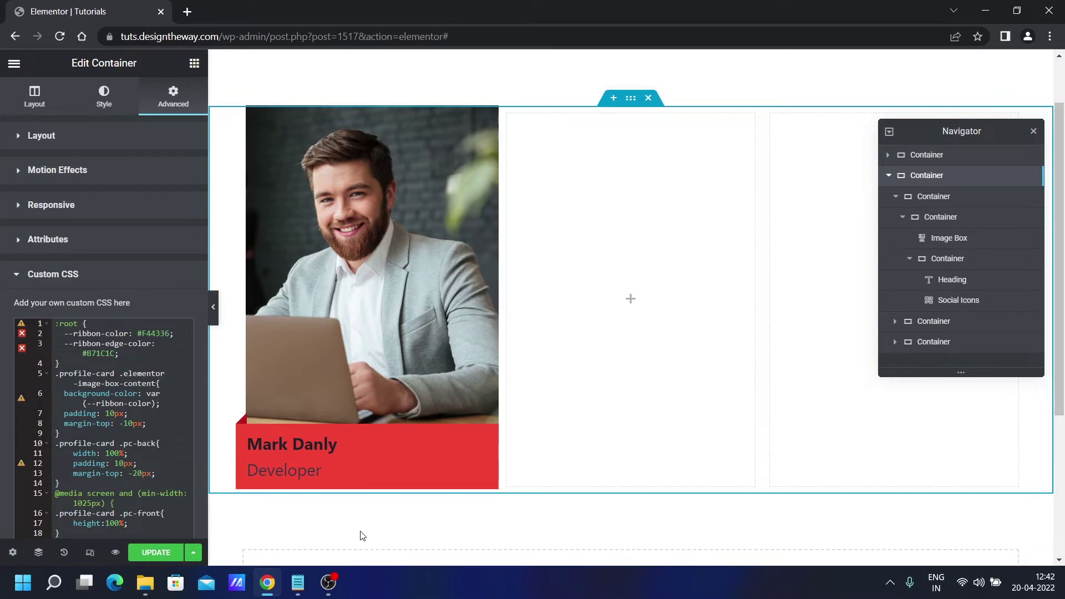
mouse_move(413, 246)
Select the Image Box and set its title colour to white #FFFFFF
click(951, 241)
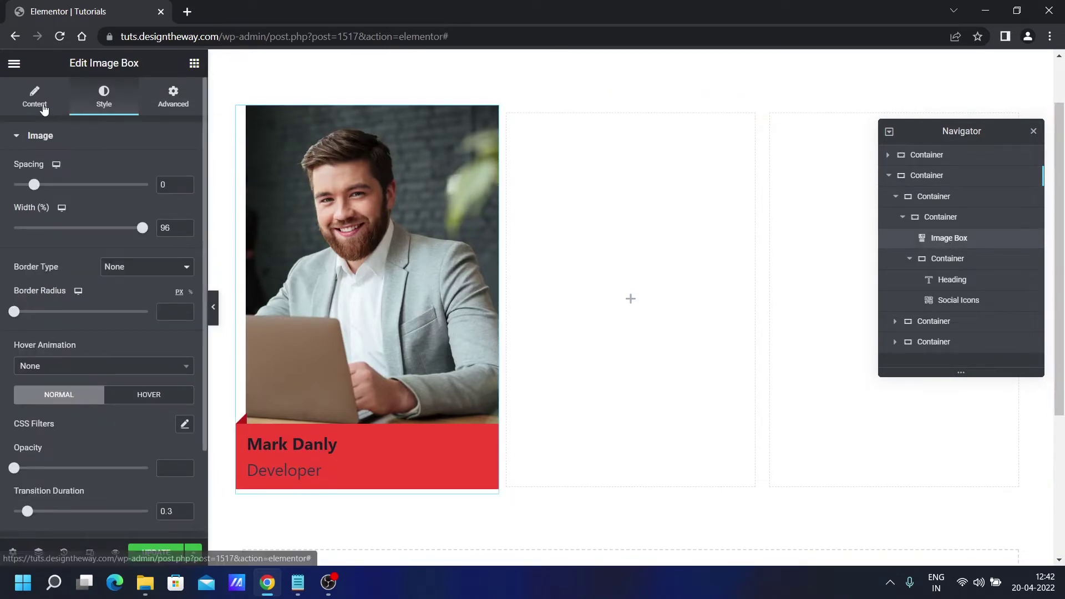
scroll(96, 259, down, 2)
scroll(97, 263, down, 1)
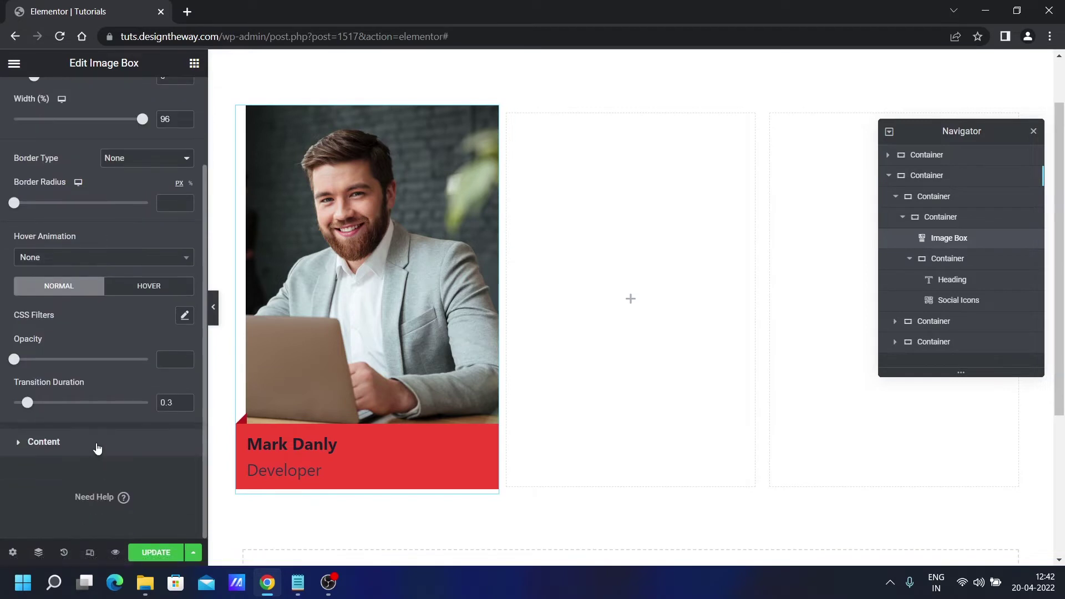
click(97, 445)
scroll(128, 358, down, 2)
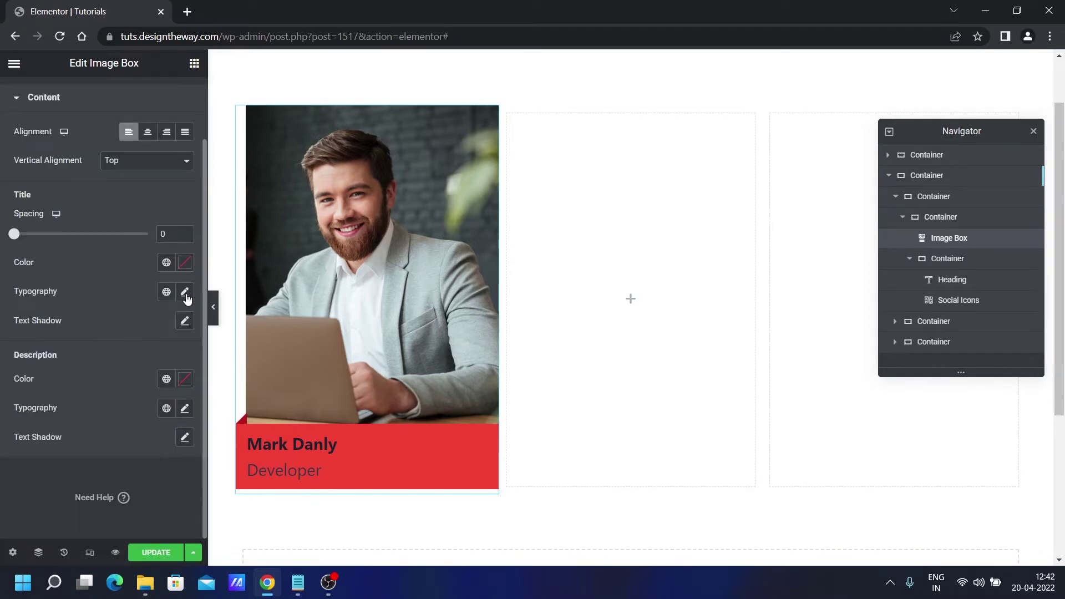
click(184, 265)
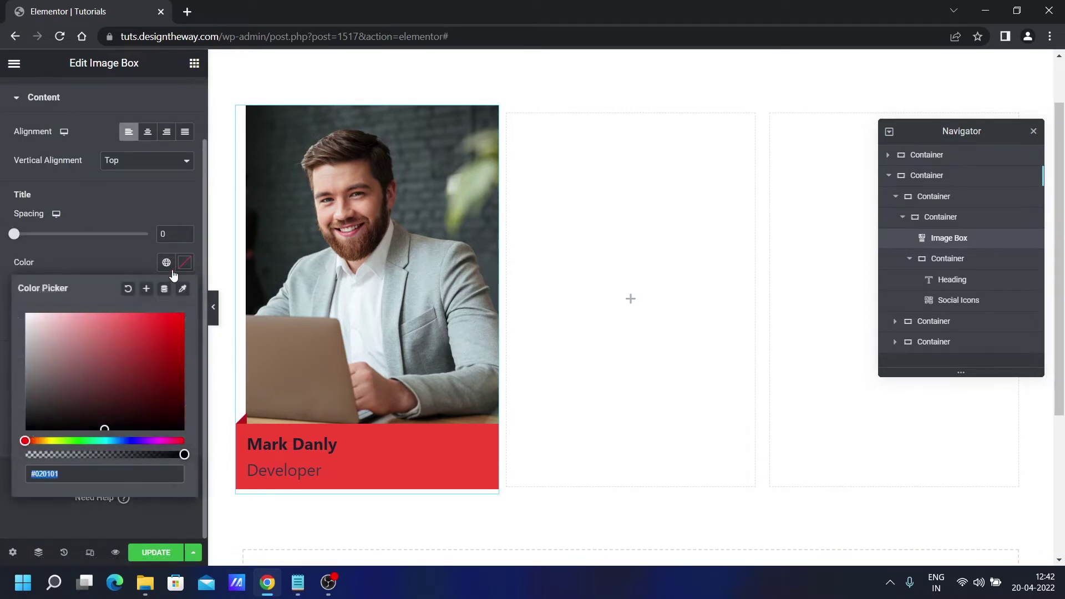
click(41, 322)
drag(37, 319, 21, 294)
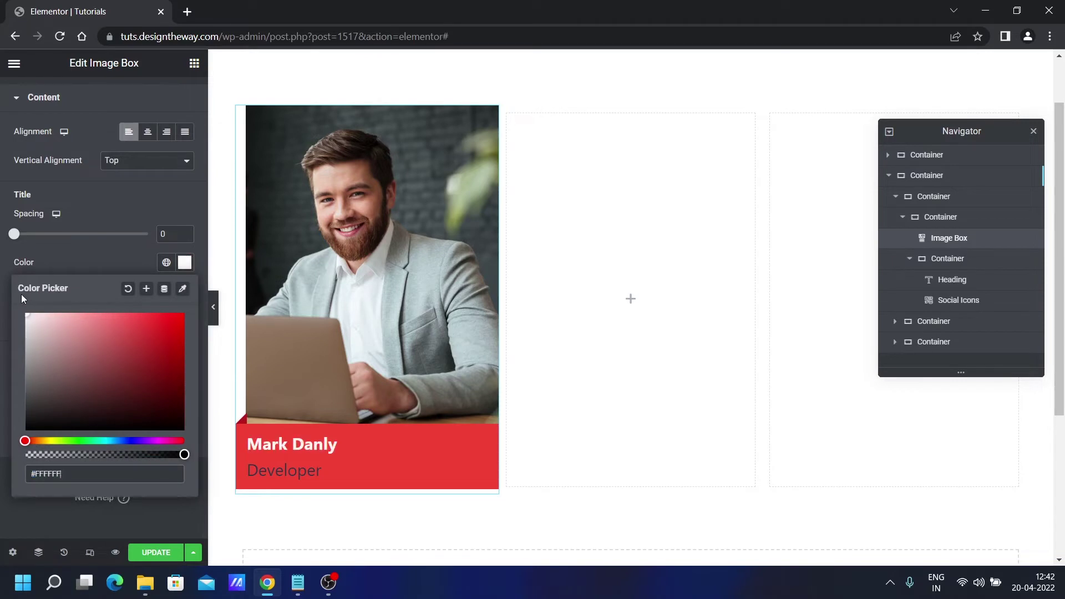
click(94, 261)
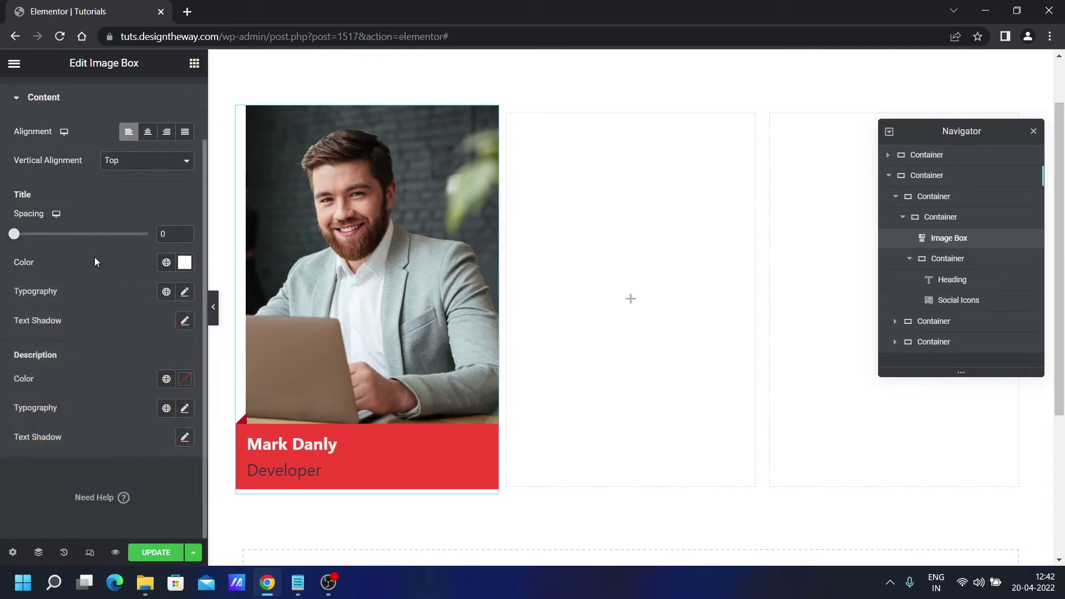
Set the title typography to Raleway, size 22, weight 300
click(185, 292)
click(144, 359)
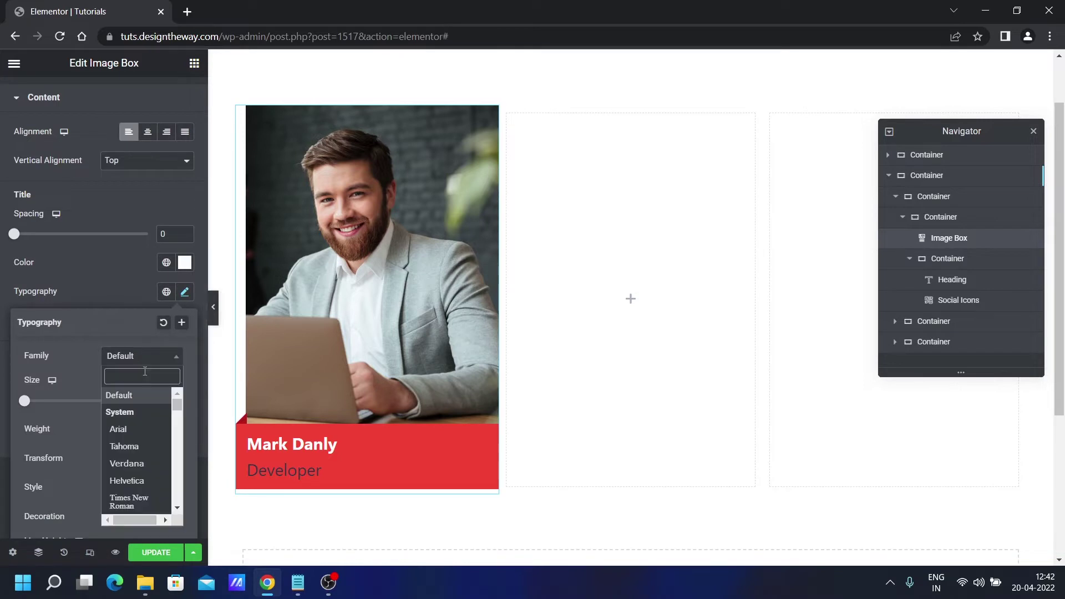
text(rel)
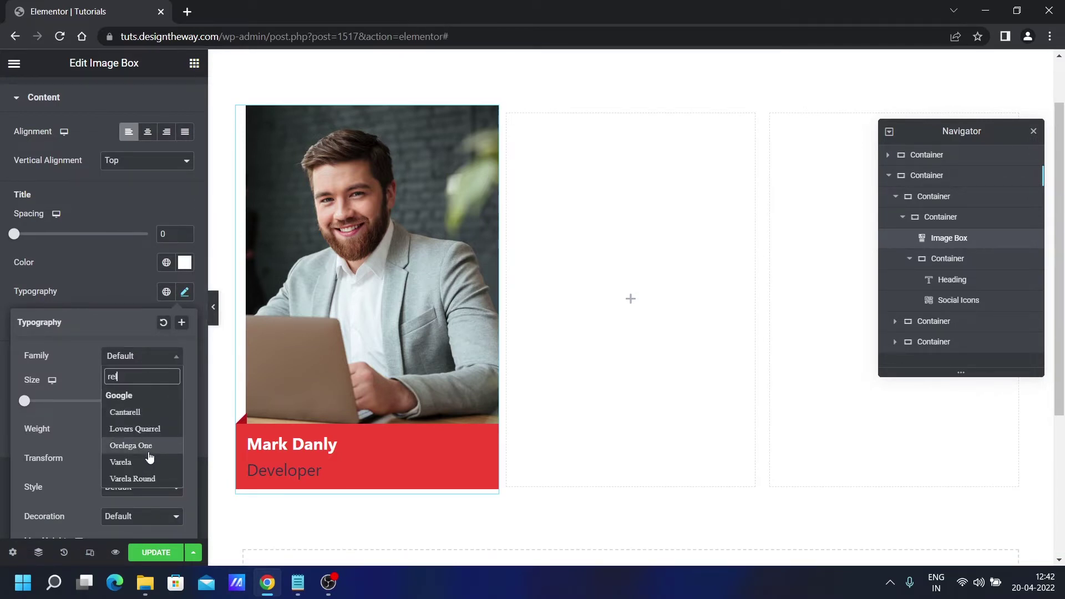
key(BackSpace)
key(BackSpace)
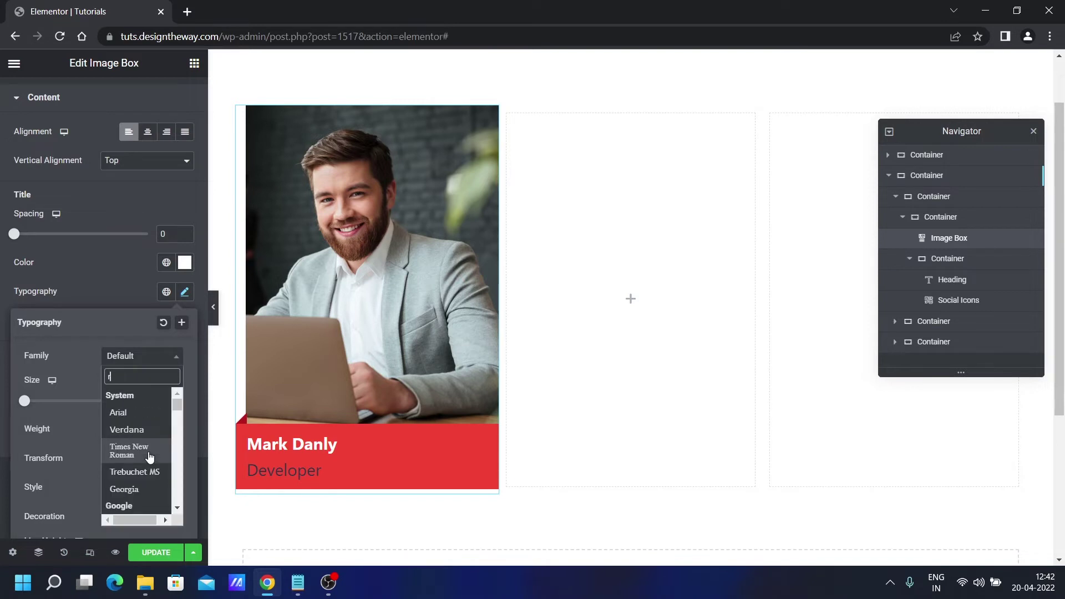
text(al)
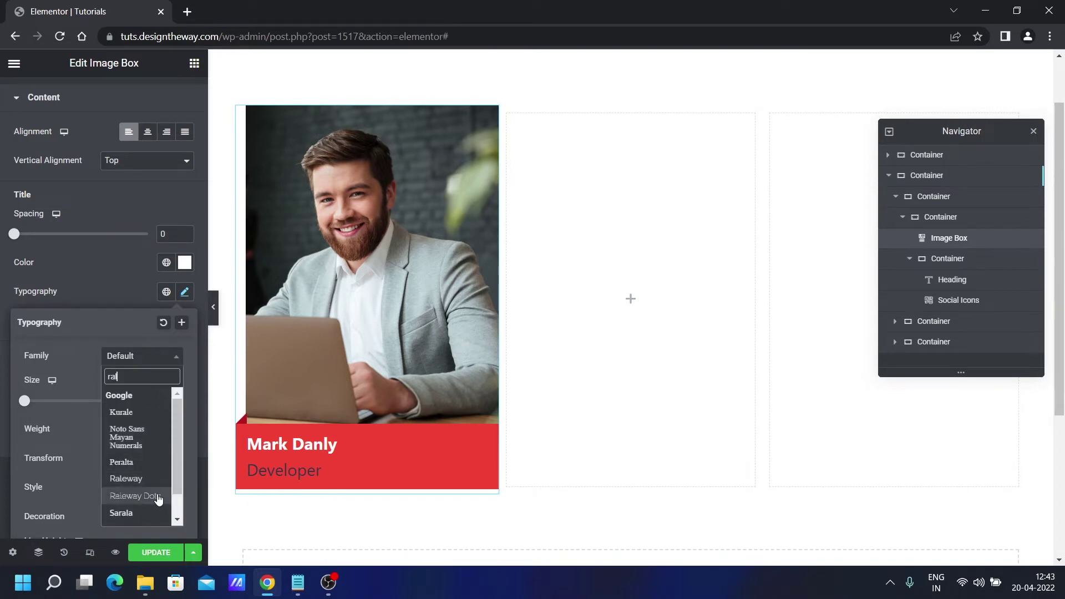
click(136, 484)
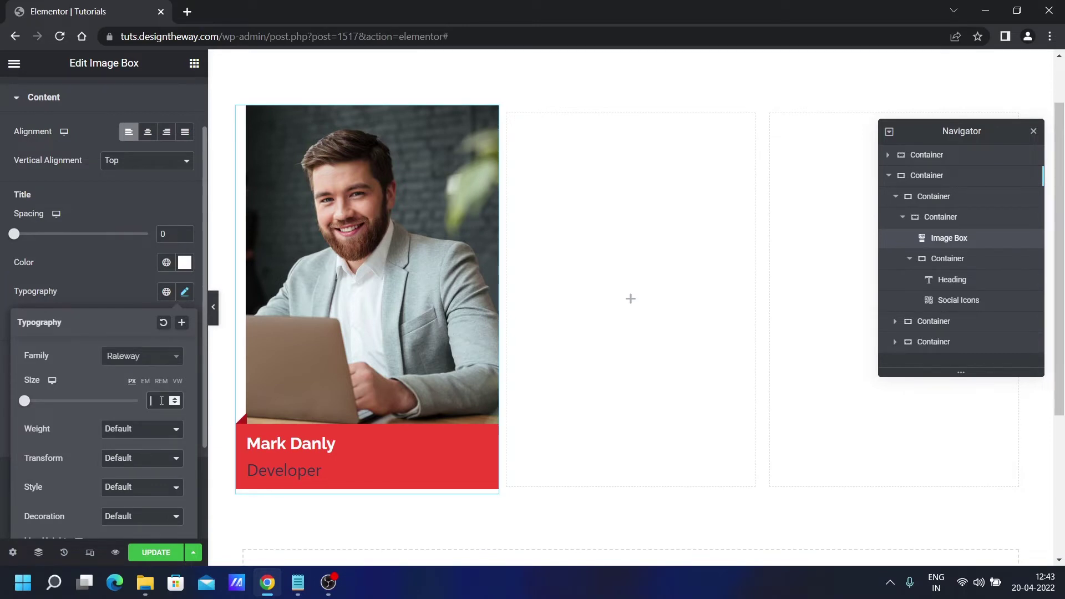
click(162, 401)
text(22)
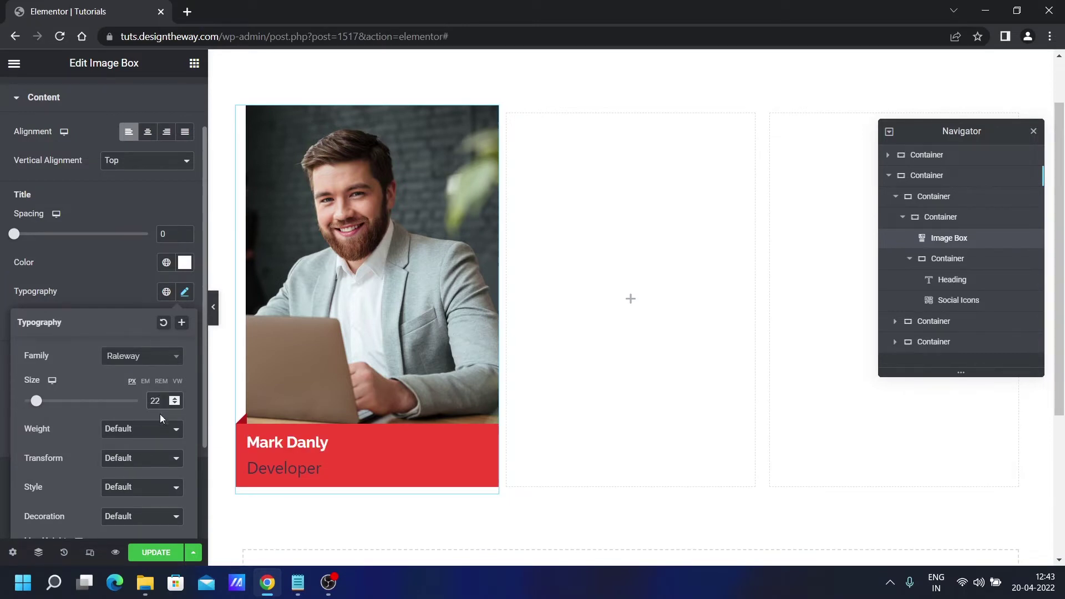
click(159, 430)
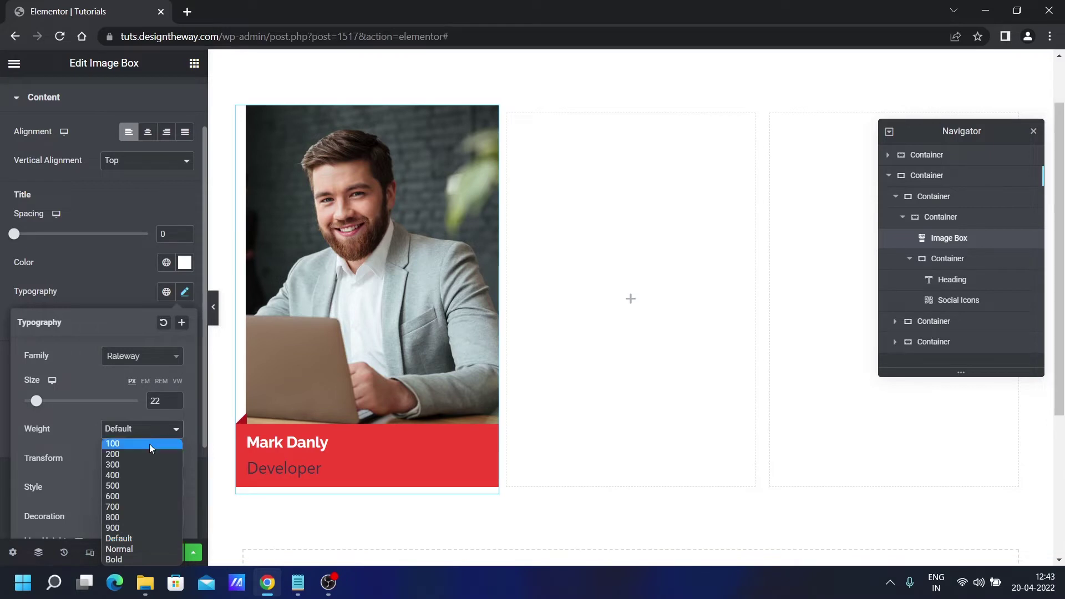
click(139, 464)
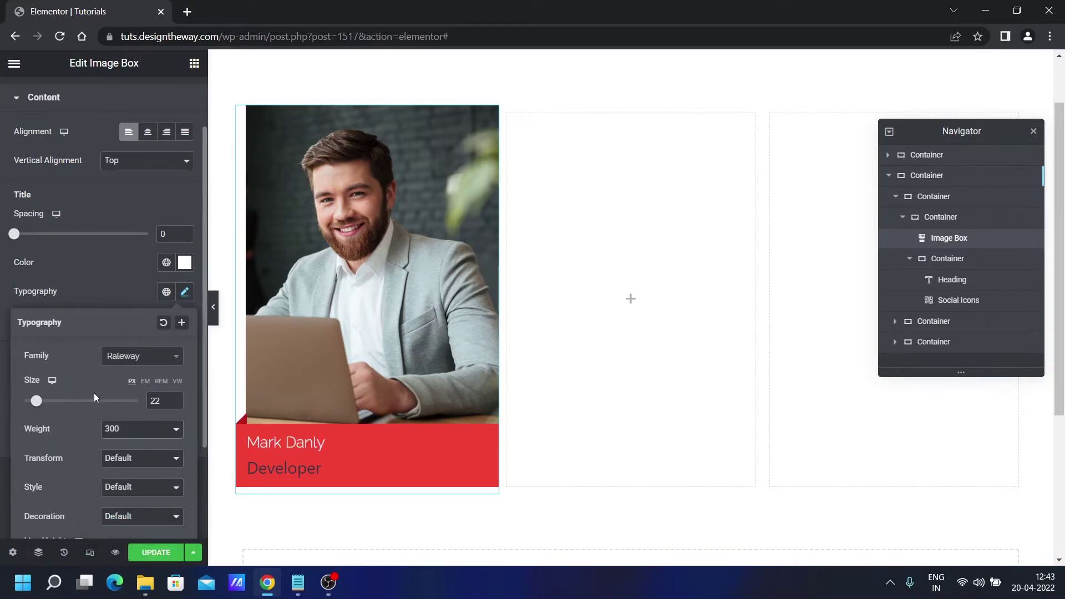
click(107, 295)
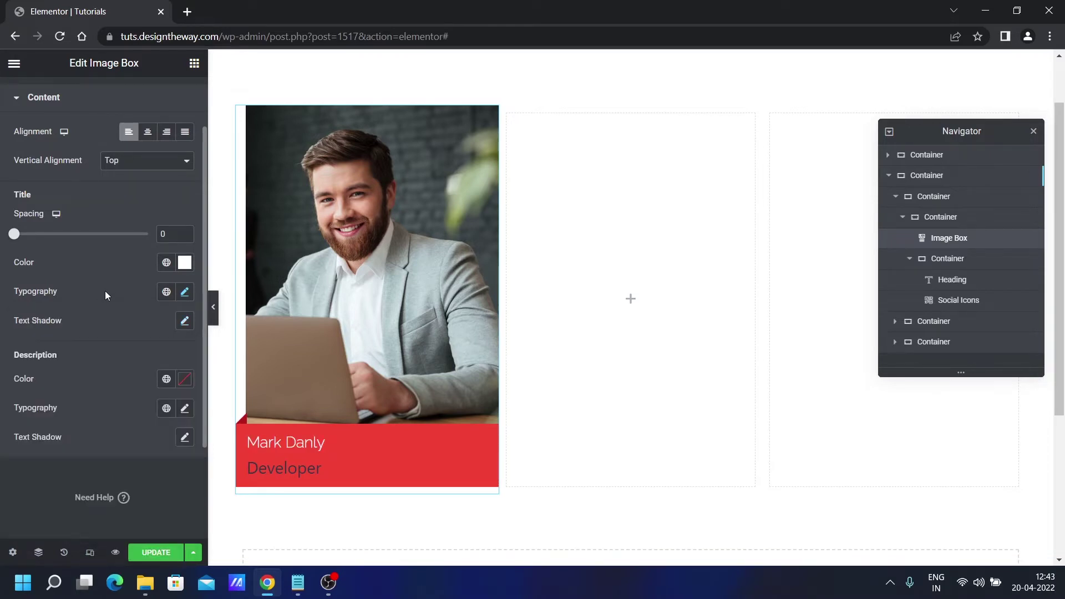
Style the Developer description white #FFFFFF in Raleway, size 17, weight 600
click(185, 384)
drag(53, 199, 18, 178)
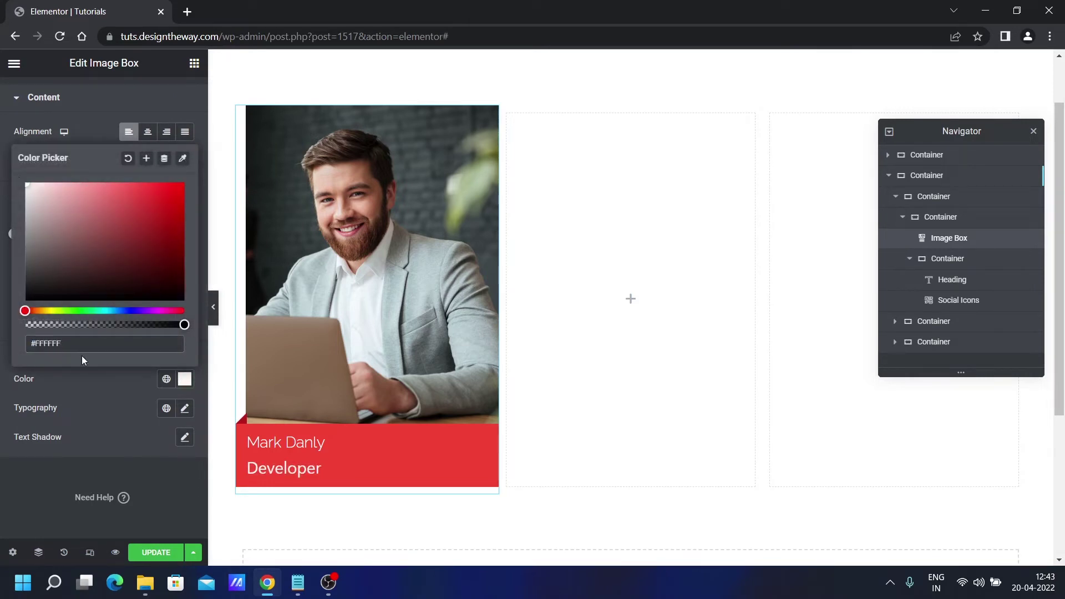
click(186, 410)
click(165, 479)
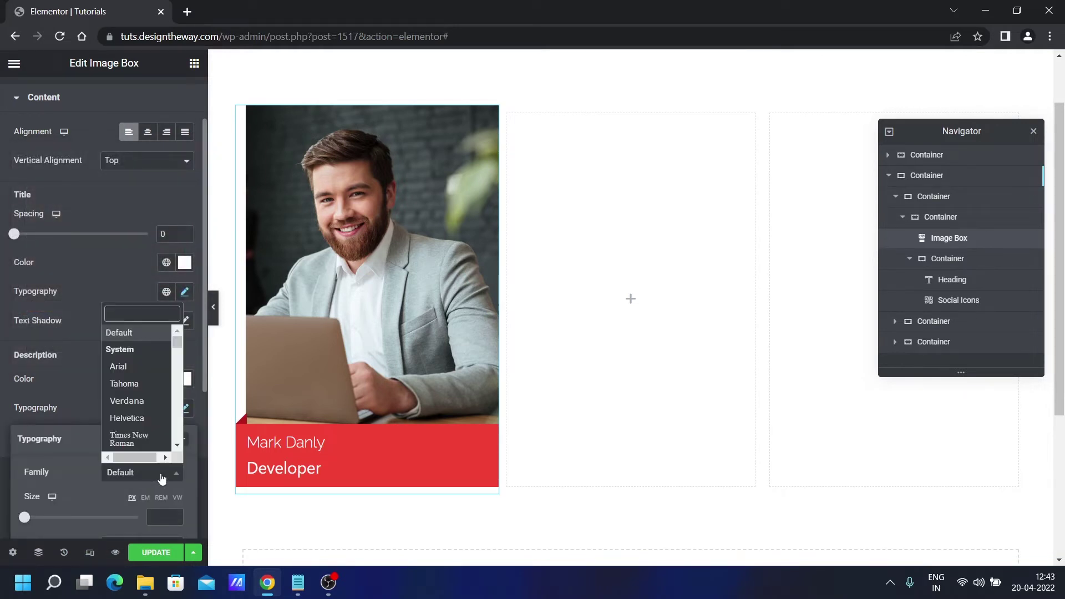
text(ral)
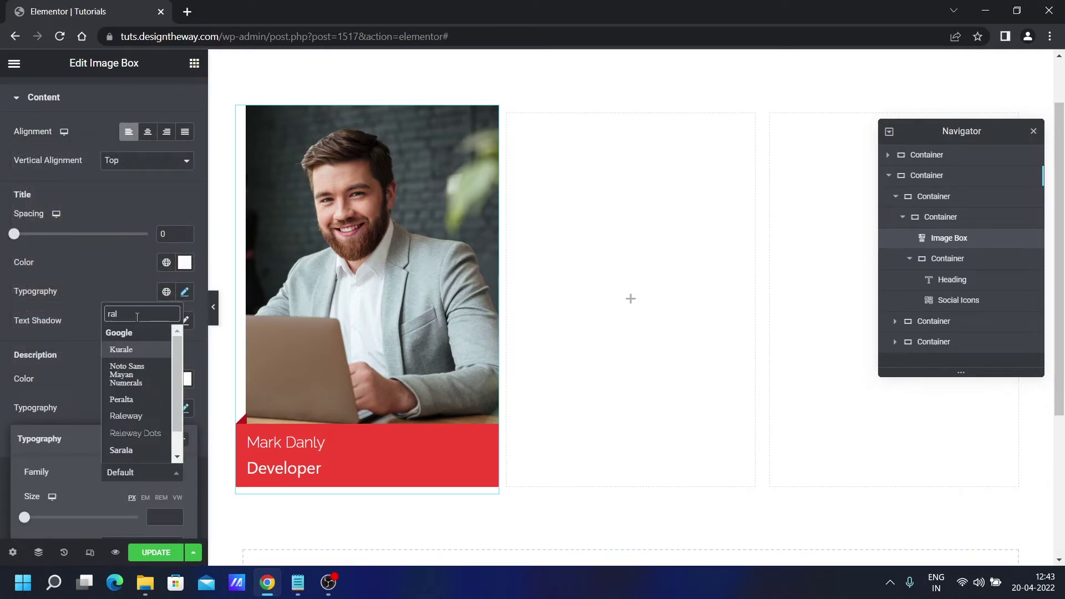
click(116, 416)
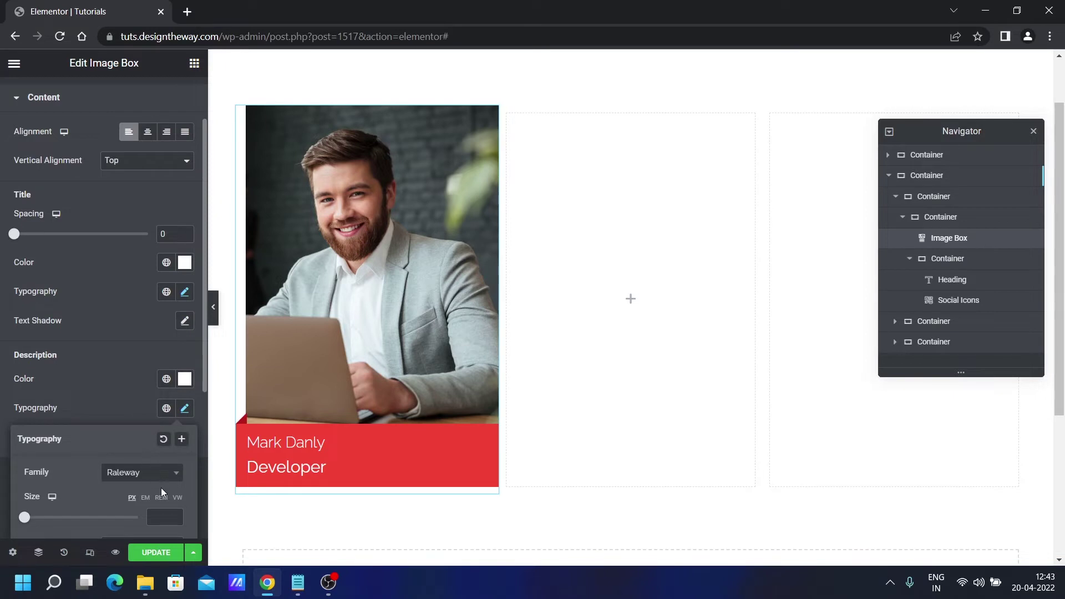
scroll(161, 493, down, 2)
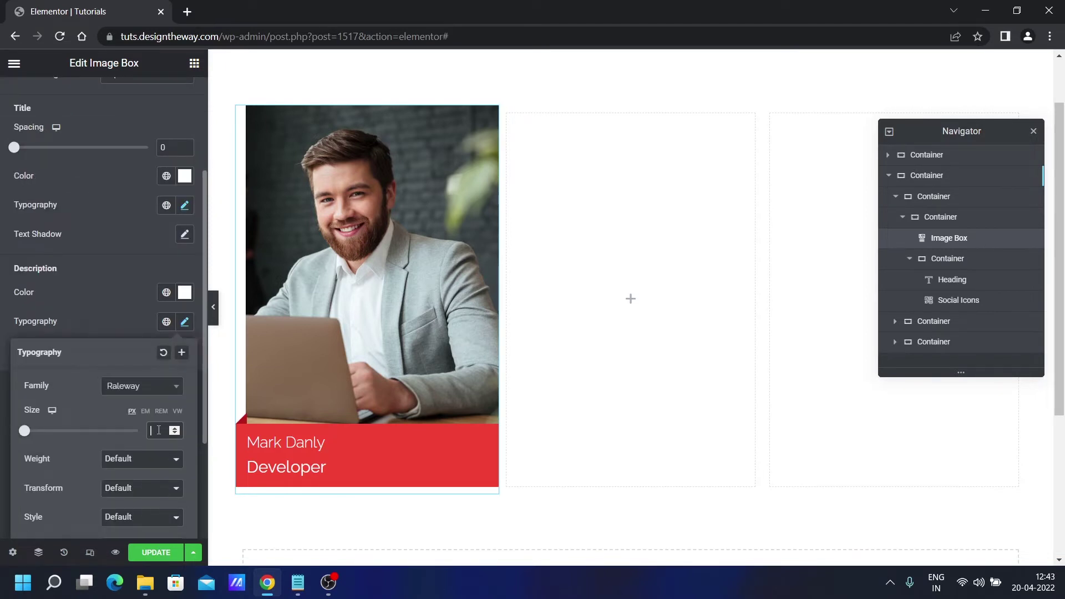
text(17)
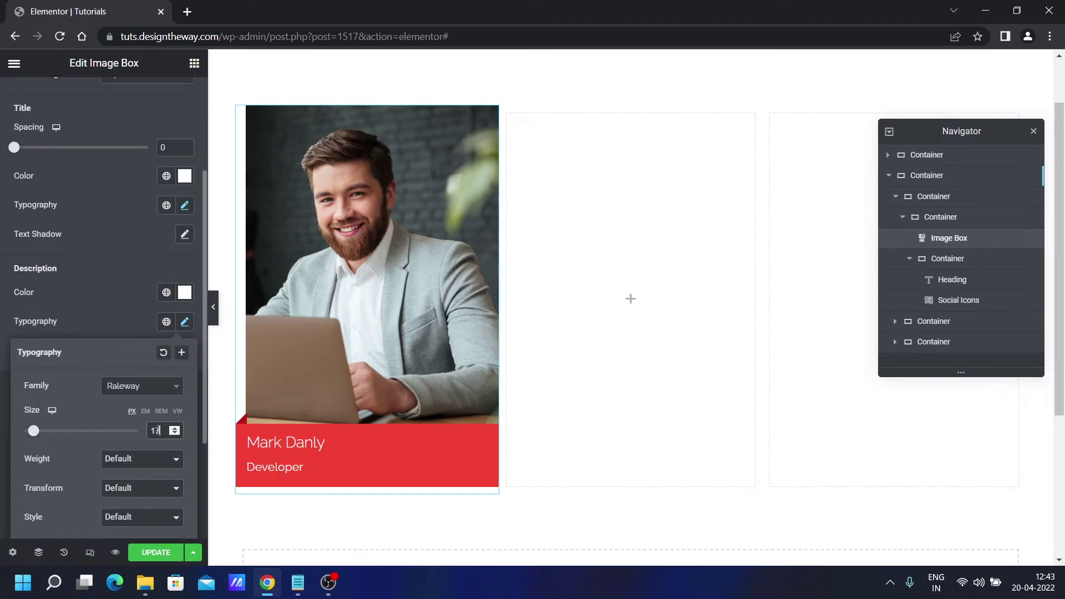
click(165, 464)
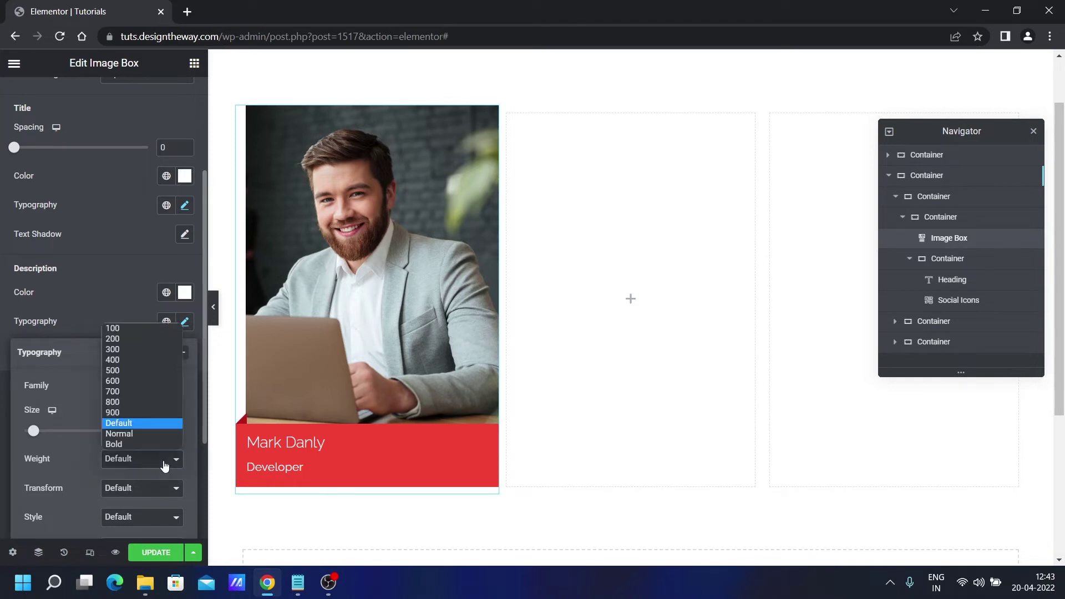
click(122, 381)
click(101, 317)
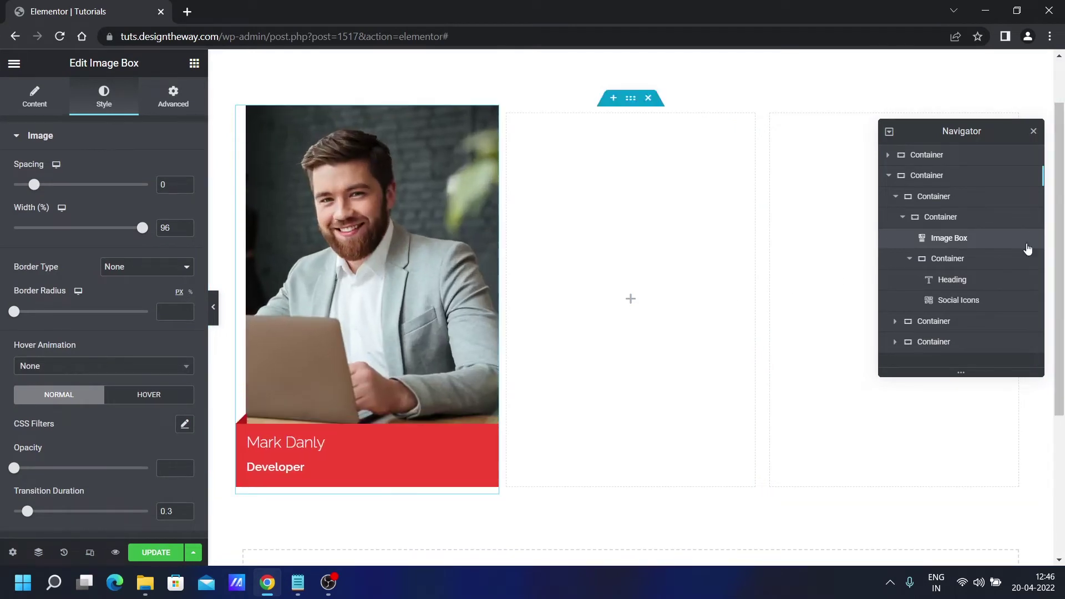
Select the card's text container and give it a Classic light pink #F8CCCC background
click(948, 258)
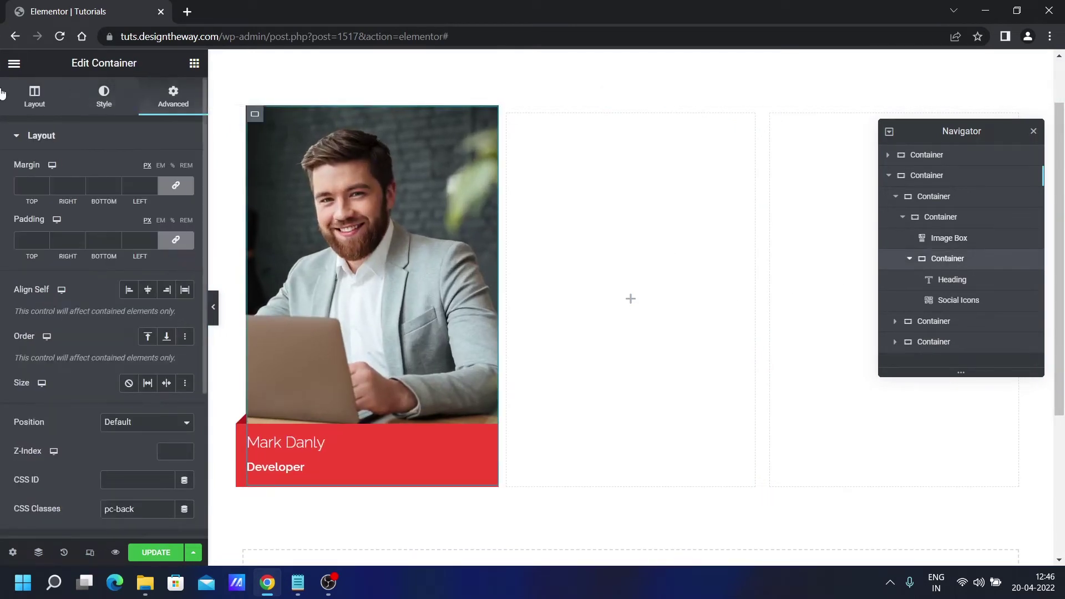
click(104, 97)
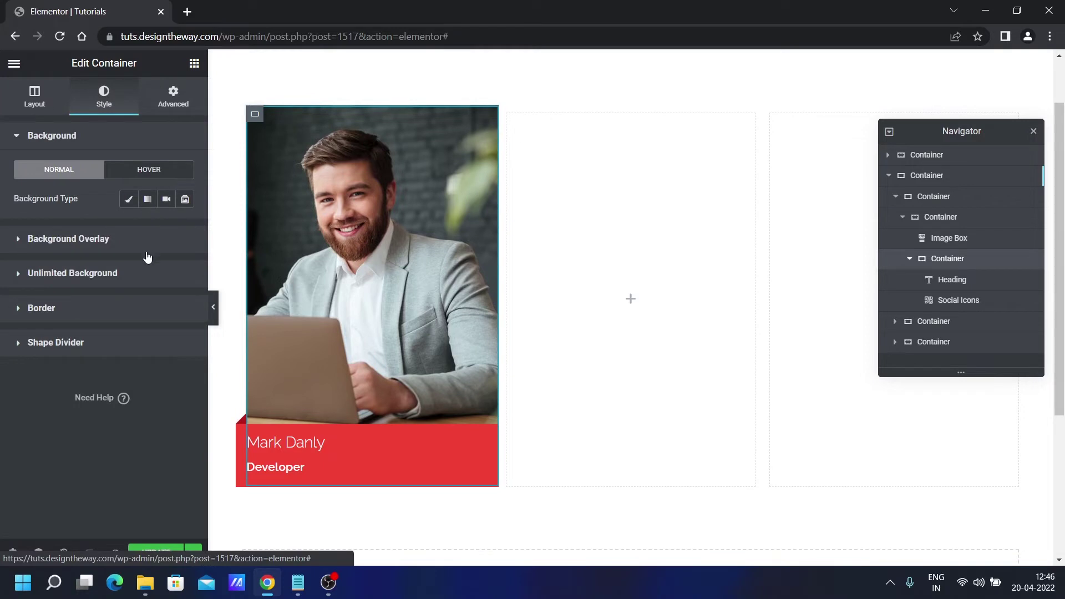
click(128, 201)
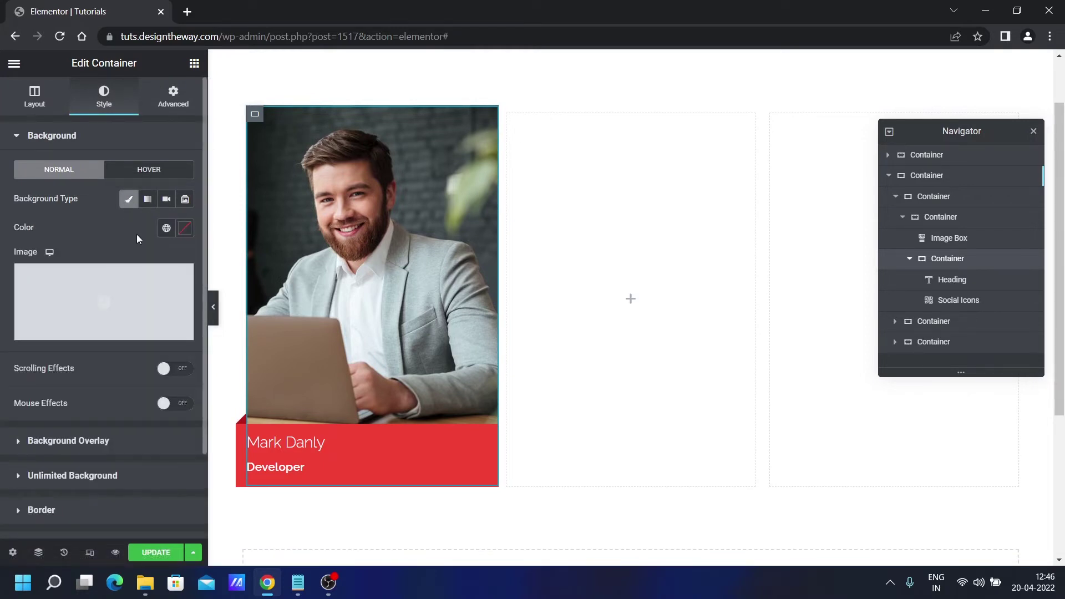
click(182, 231)
drag(66, 293, 65, 281)
click(84, 229)
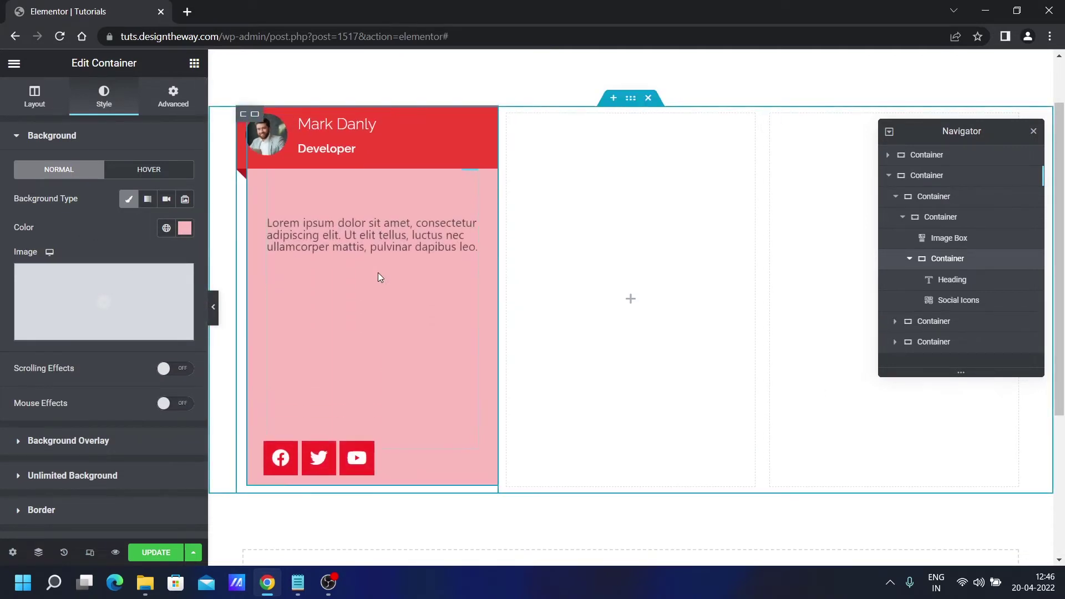
click(185, 228)
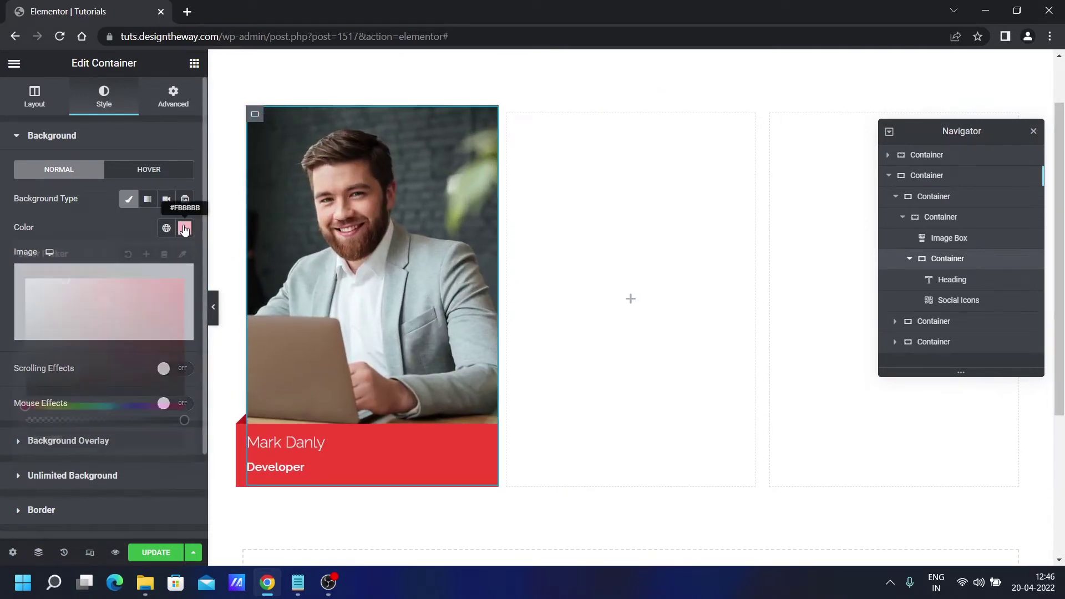
drag(67, 280, 52, 283)
mouse_move(322, 222)
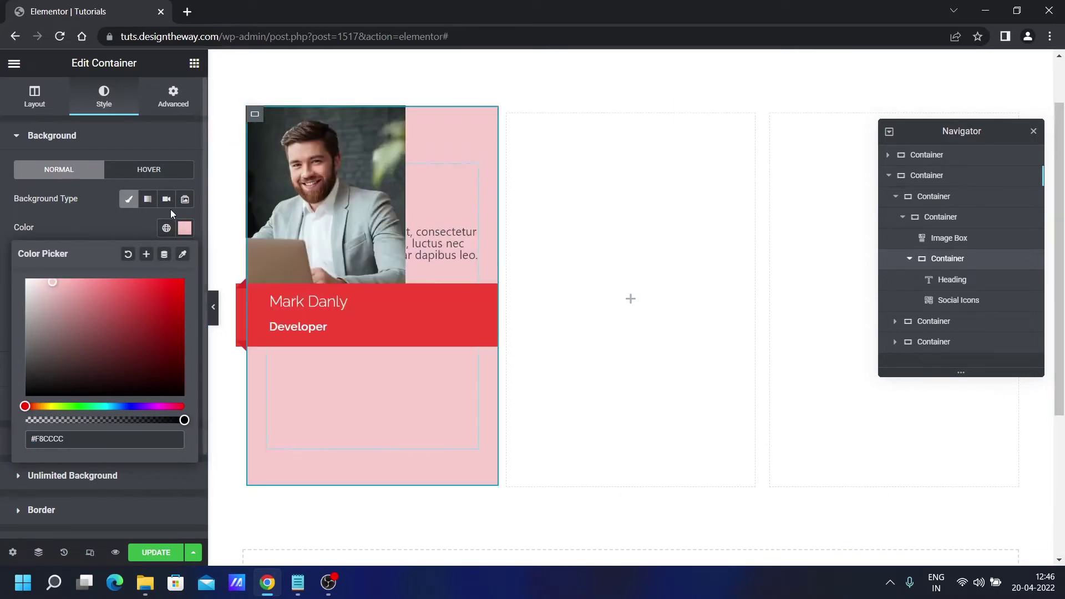
click(93, 225)
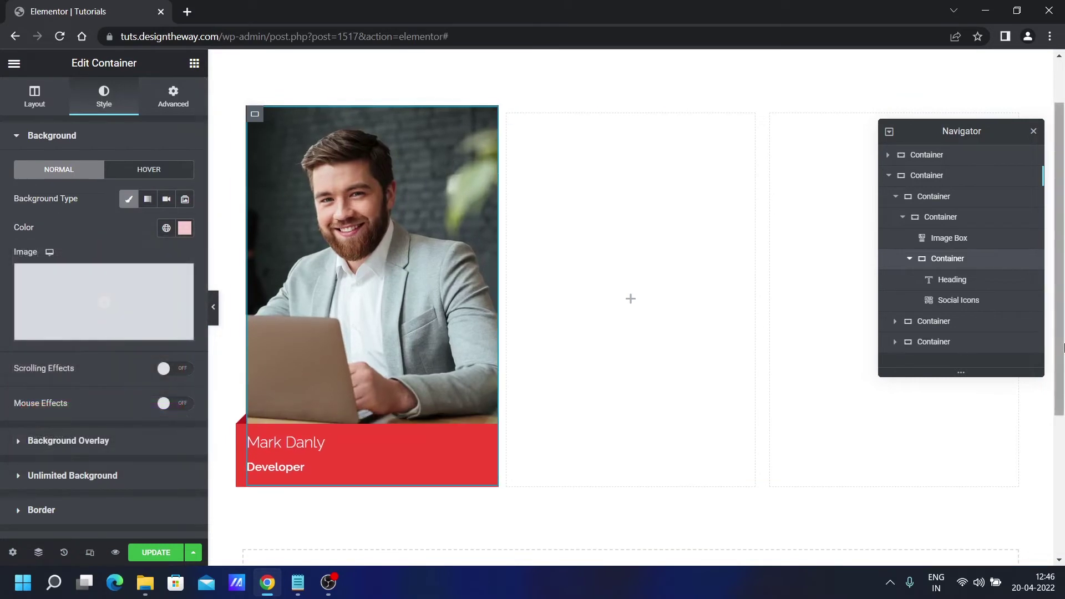
Give the Social Icons widget a Classic #FF9595 pink background under Advanced > Background
click(951, 300)
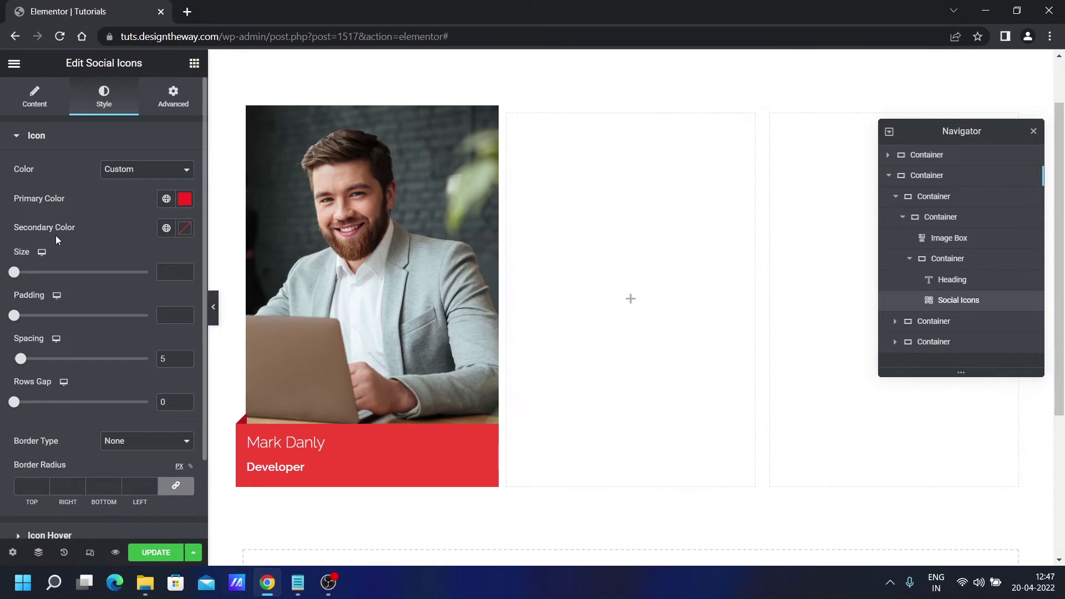
click(175, 105)
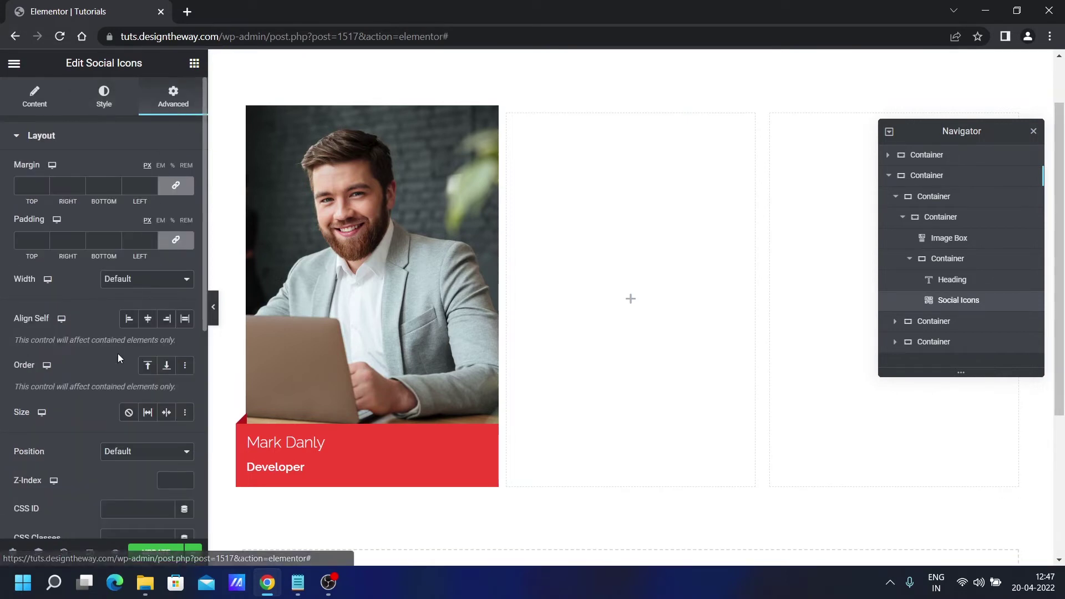
scroll(119, 355, down, 6)
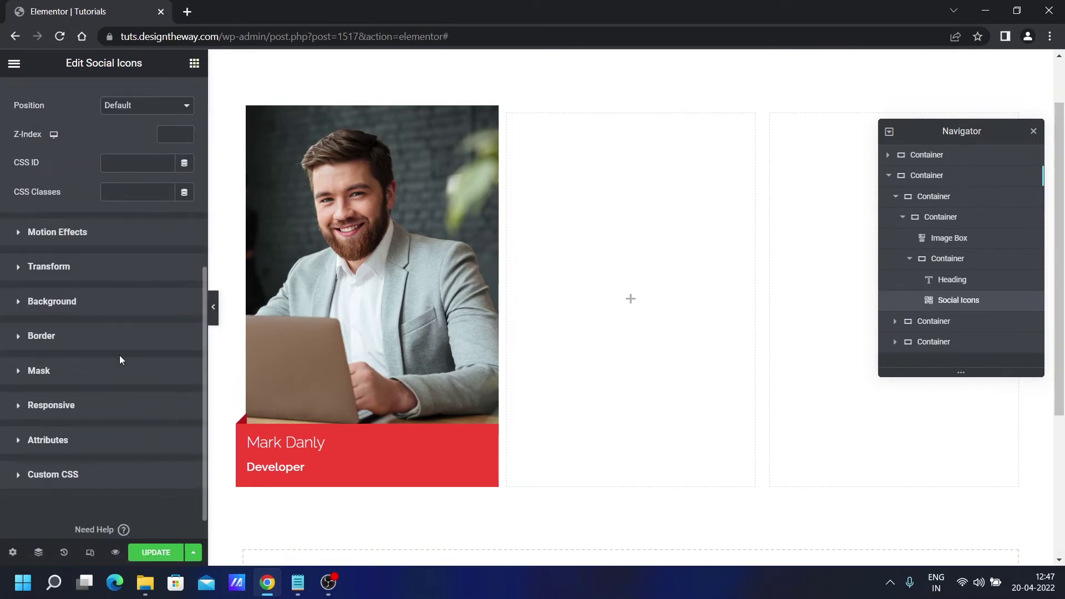
click(97, 304)
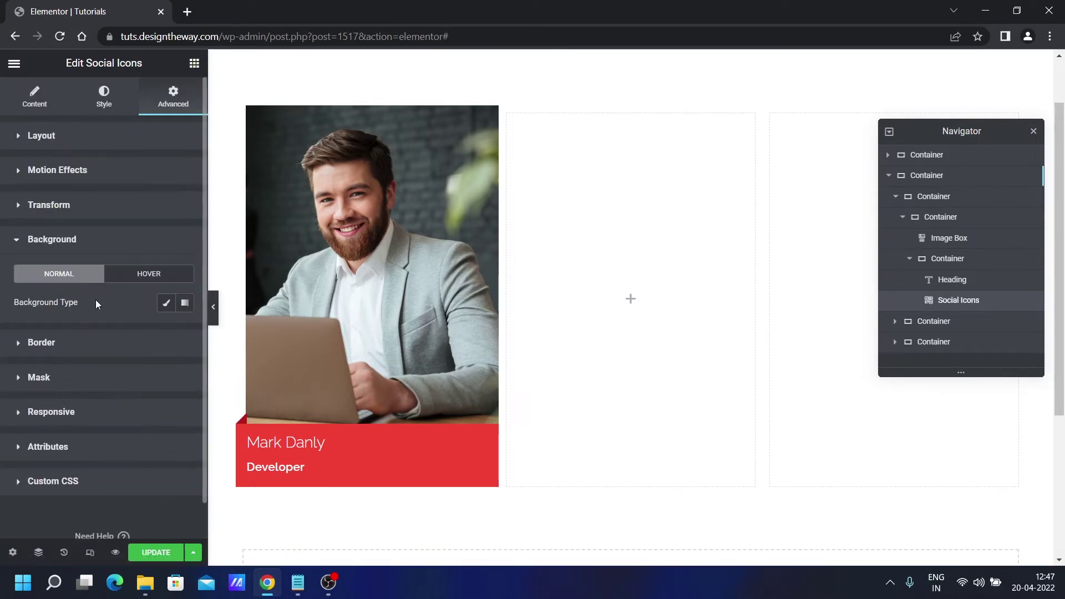
click(167, 304)
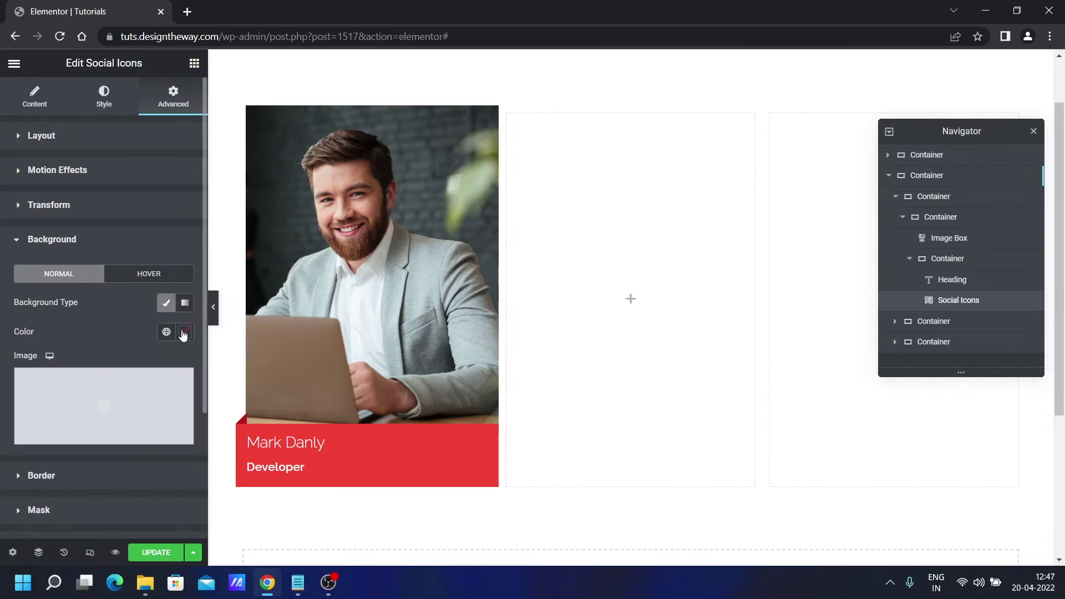
click(184, 332)
drag(99, 388, 92, 382)
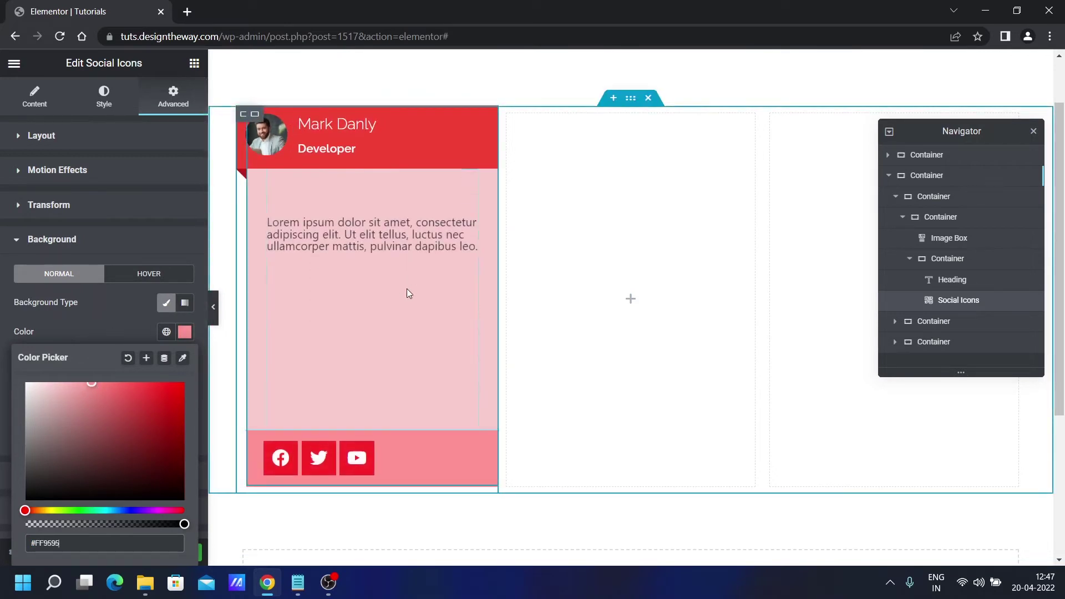
click(104, 330)
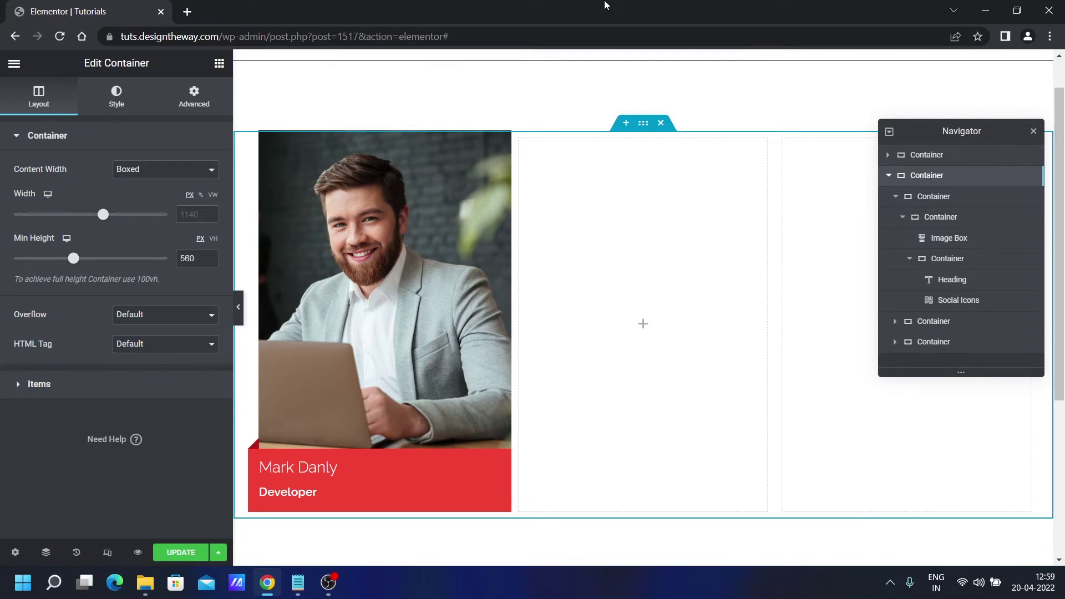
Select the profile card's Image Box widget to show its style settings (spacing 0, width 96%)
click(949, 239)
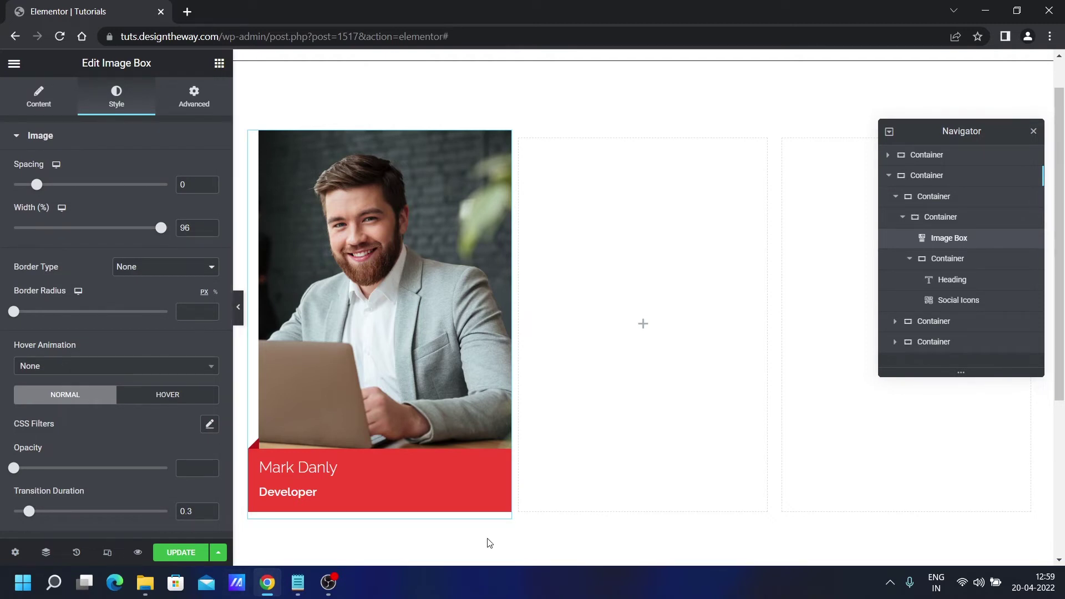
mouse_move(478, 504)
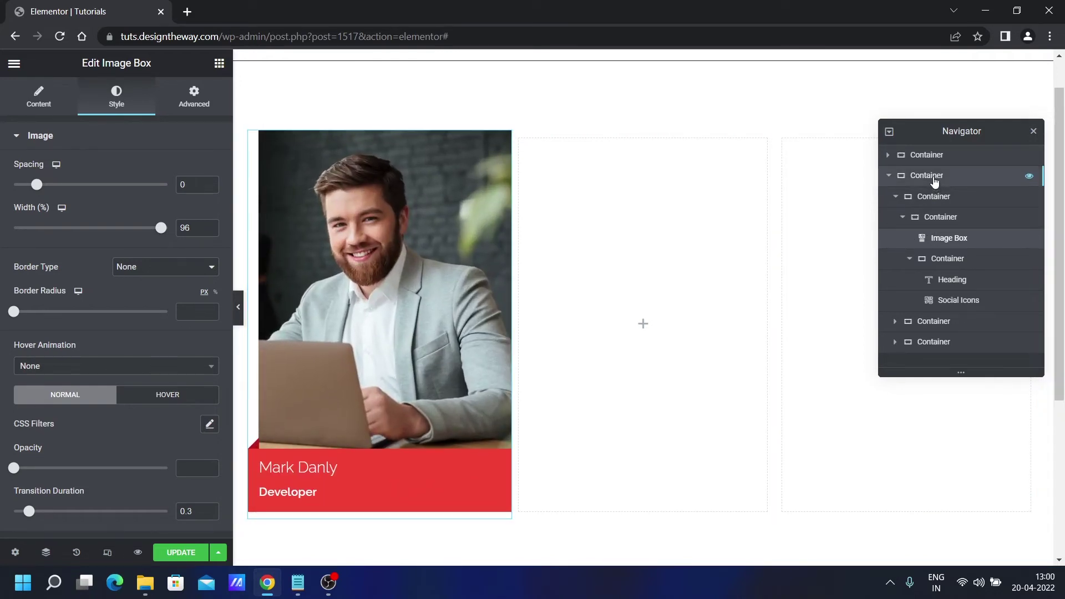
Select the card's outer container and expand its Custom CSS under Advanced
click(934, 181)
click(191, 99)
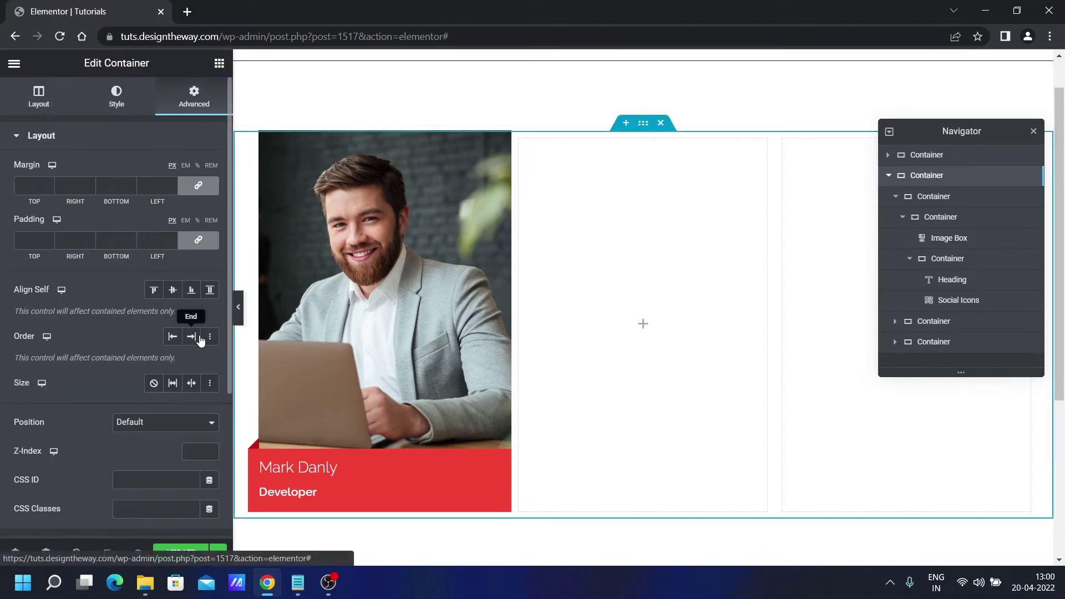
scroll(201, 340, down, 4)
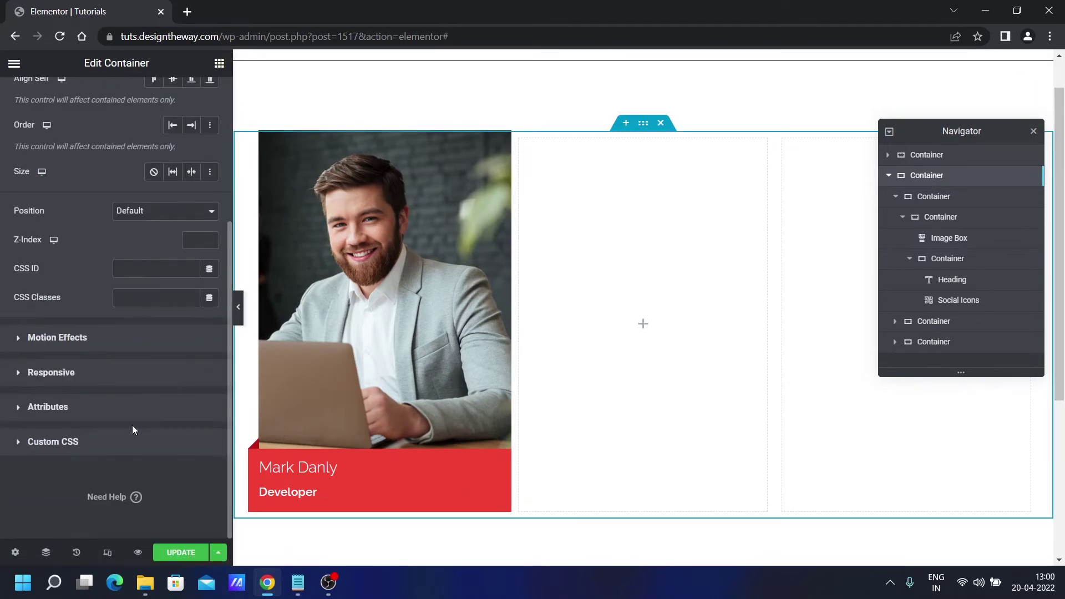
click(85, 442)
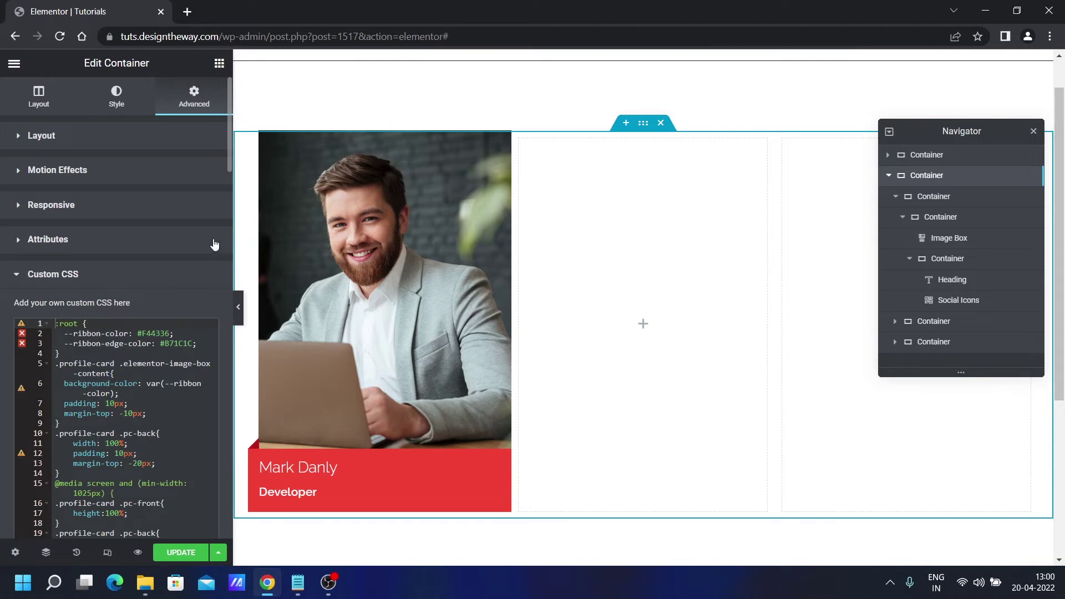
scroll(214, 238, down, 3)
drag(228, 131, 230, 144)
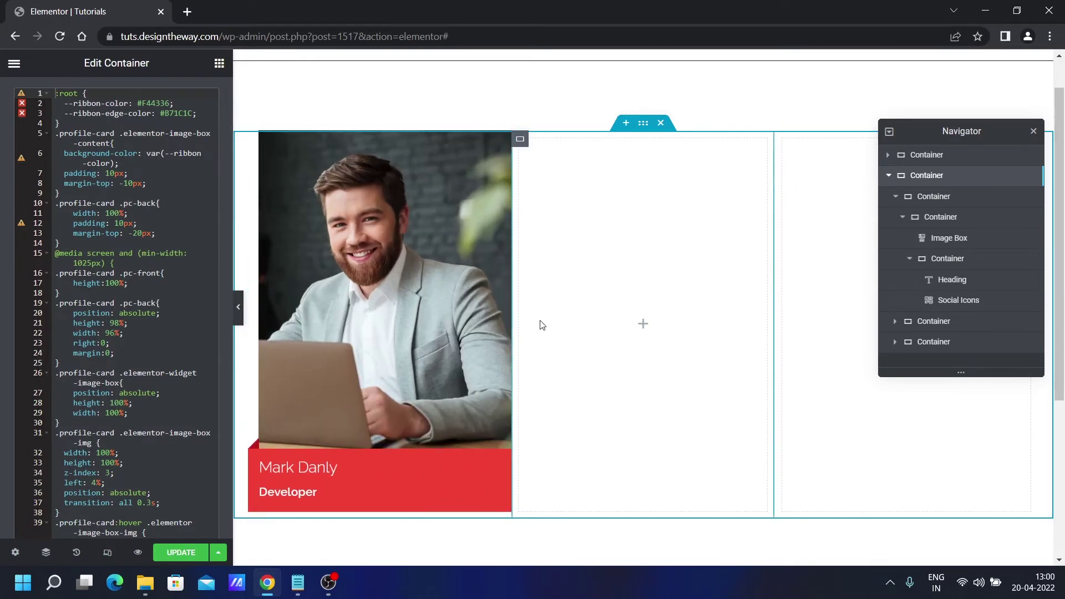
Review the ribbon and hover CSS rules, highlighting lines 5 to 13
mouse_move(350, 316)
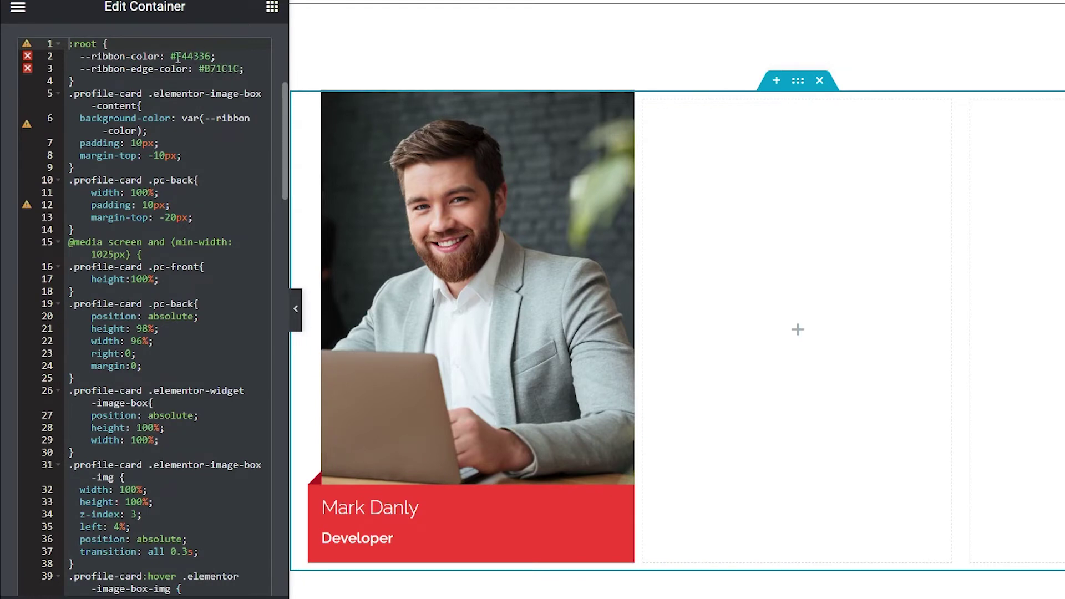
mouse_move(620, 357)
drag(68, 229, 66, 97)
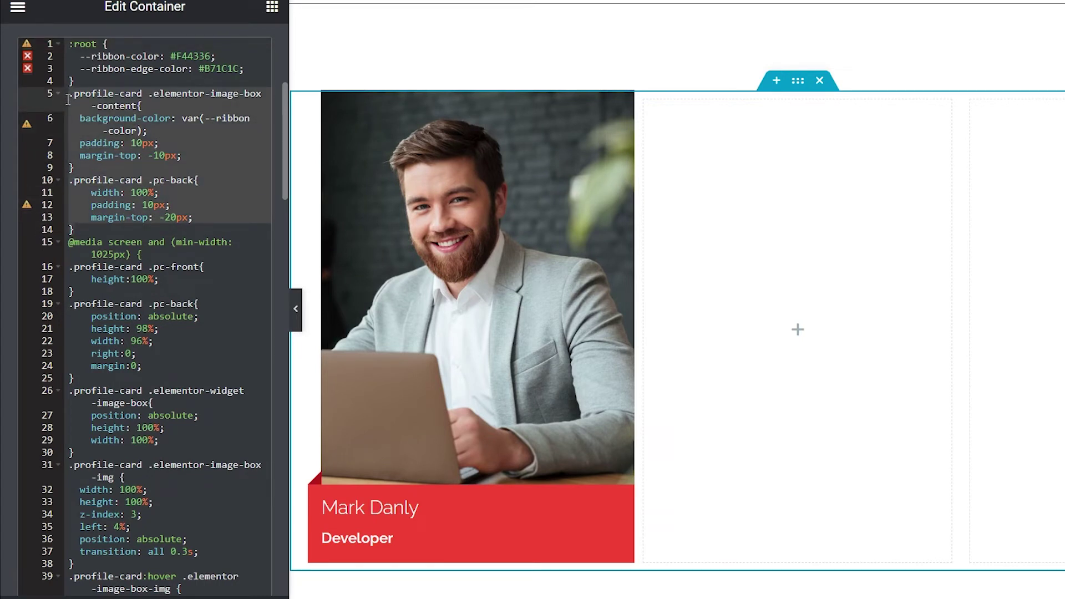
click(210, 211)
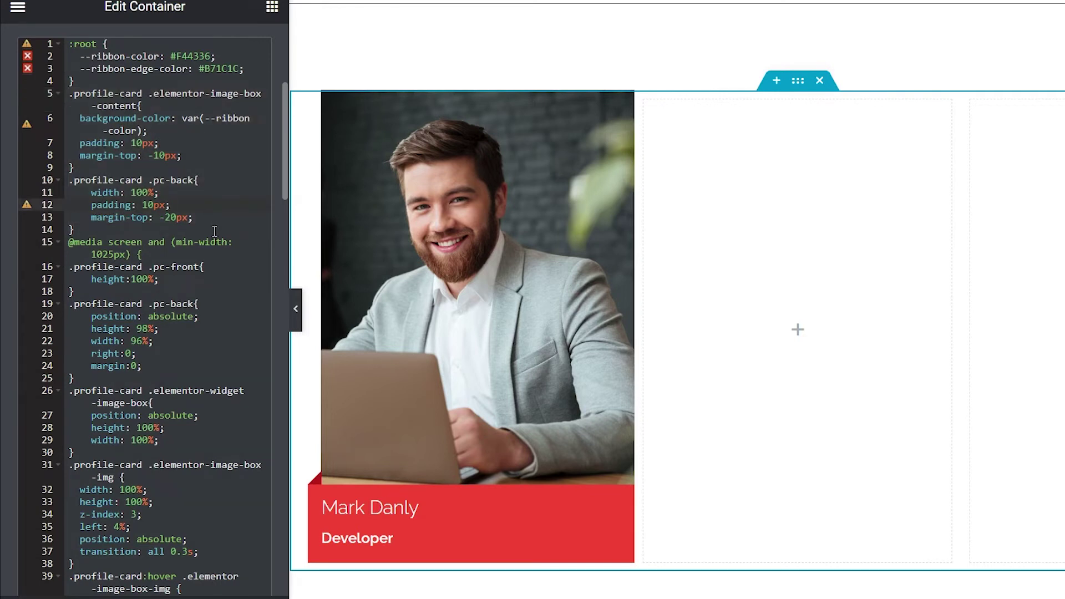
mouse_move(533, 291)
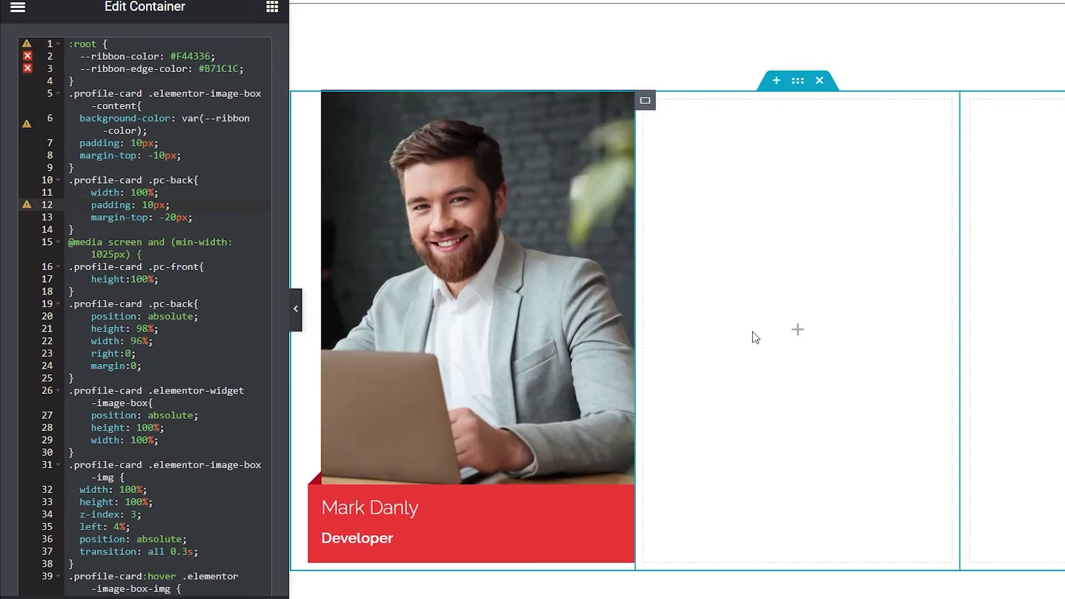
mouse_move(571, 330)
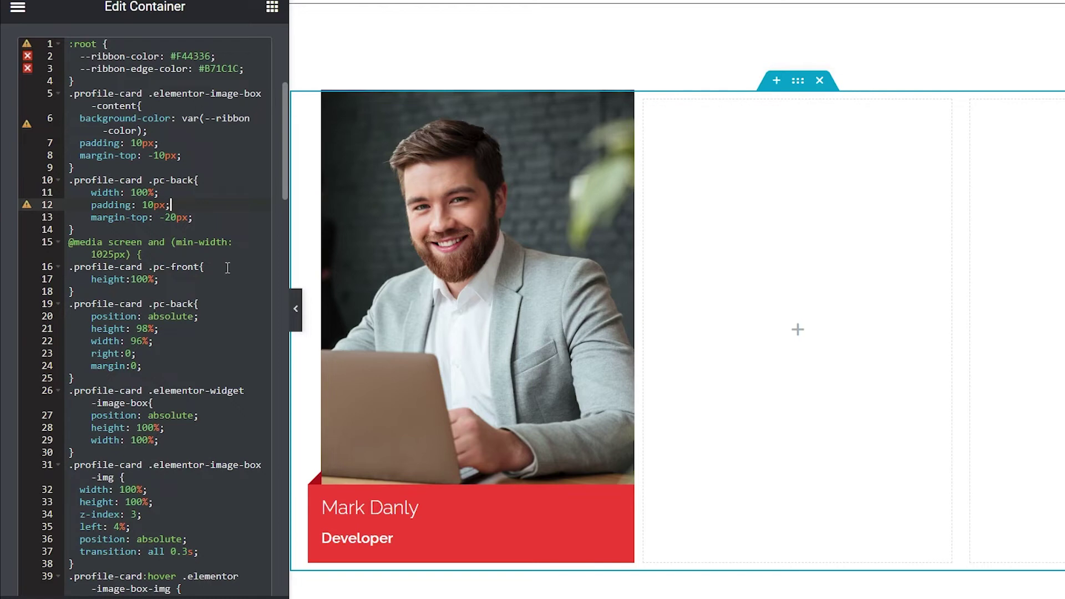
scroll(228, 268, down, 4)
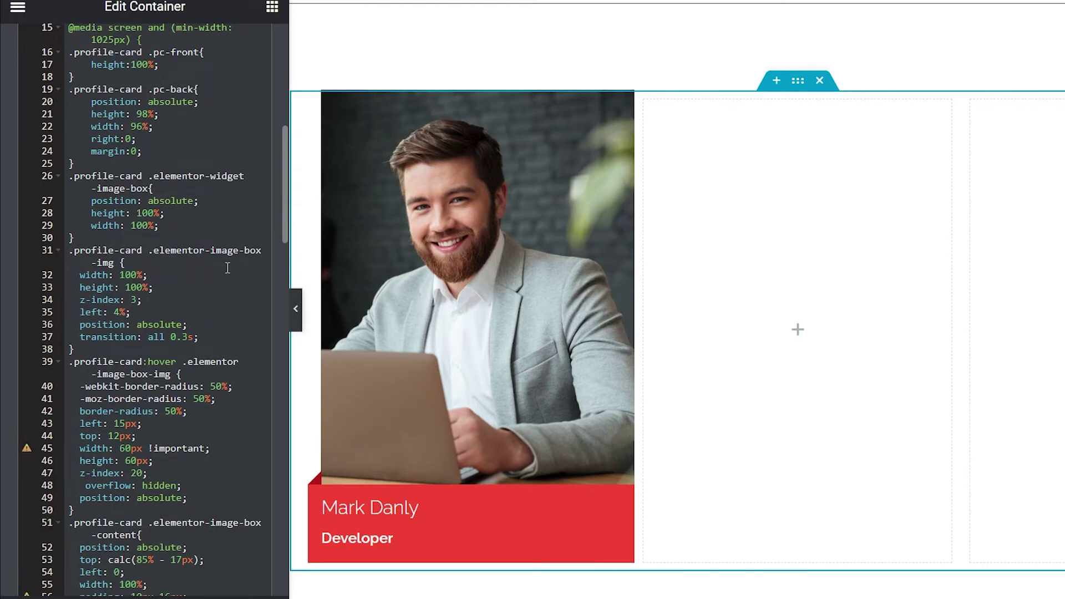
mouse_move(431, 313)
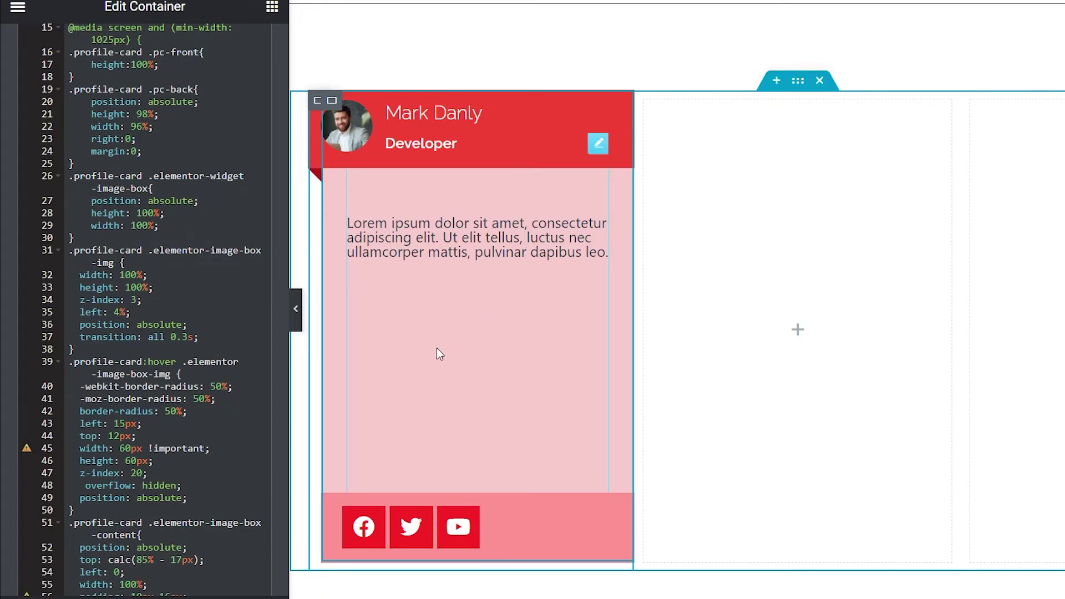
scroll(206, 207, down, 2)
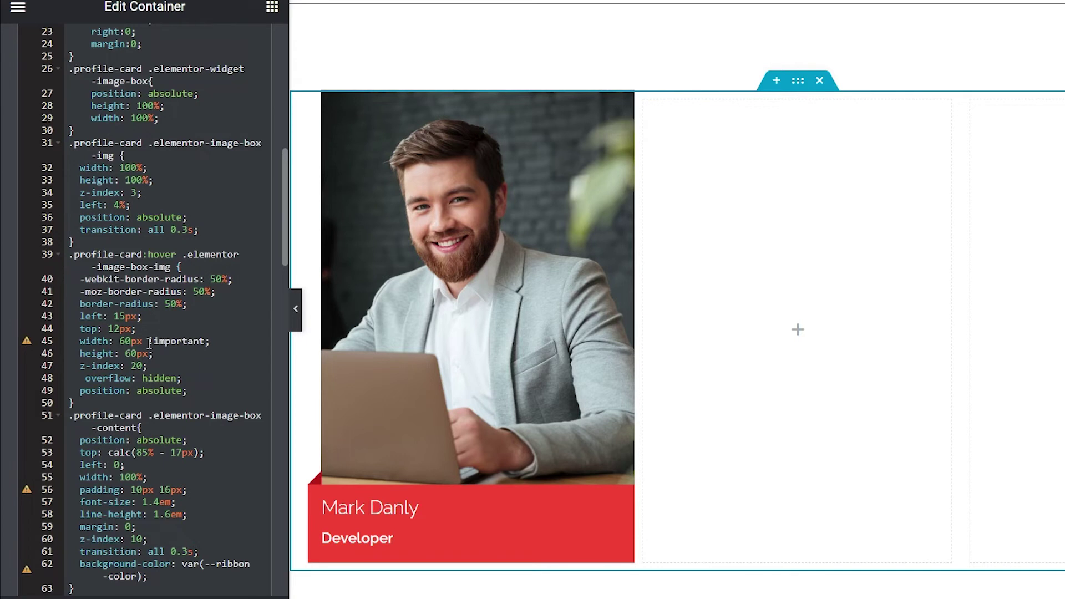
scroll(197, 341, down, 2)
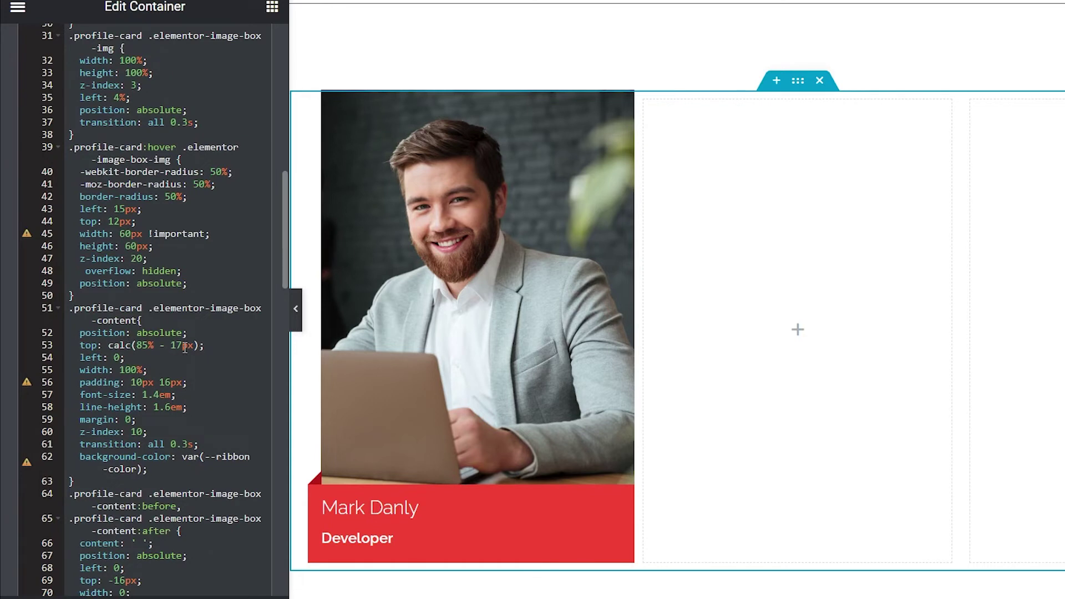
scroll(185, 348, down, 2)
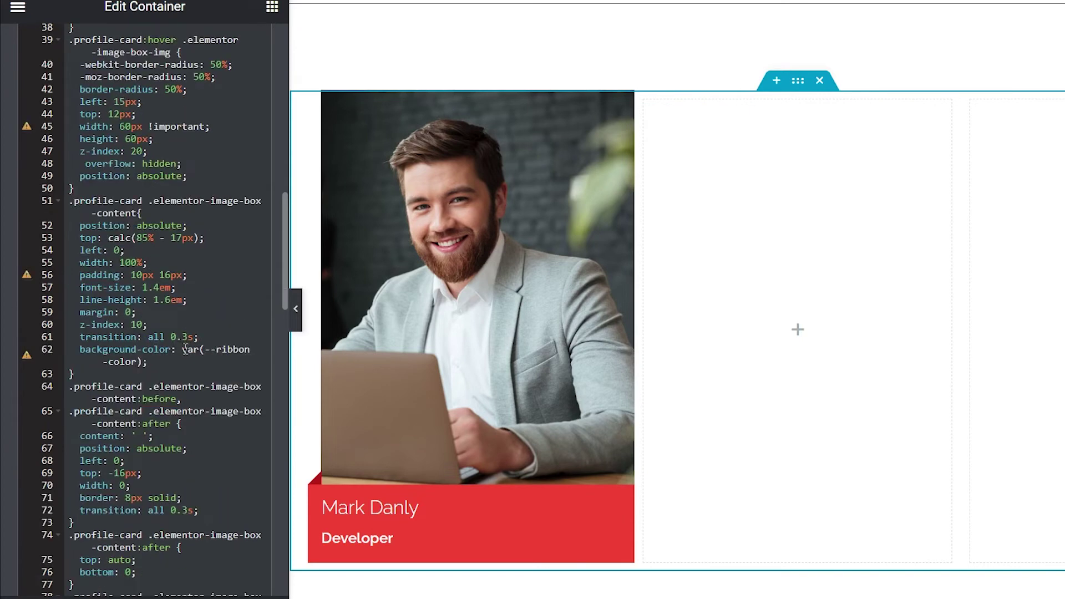
scroll(184, 348, down, 2)
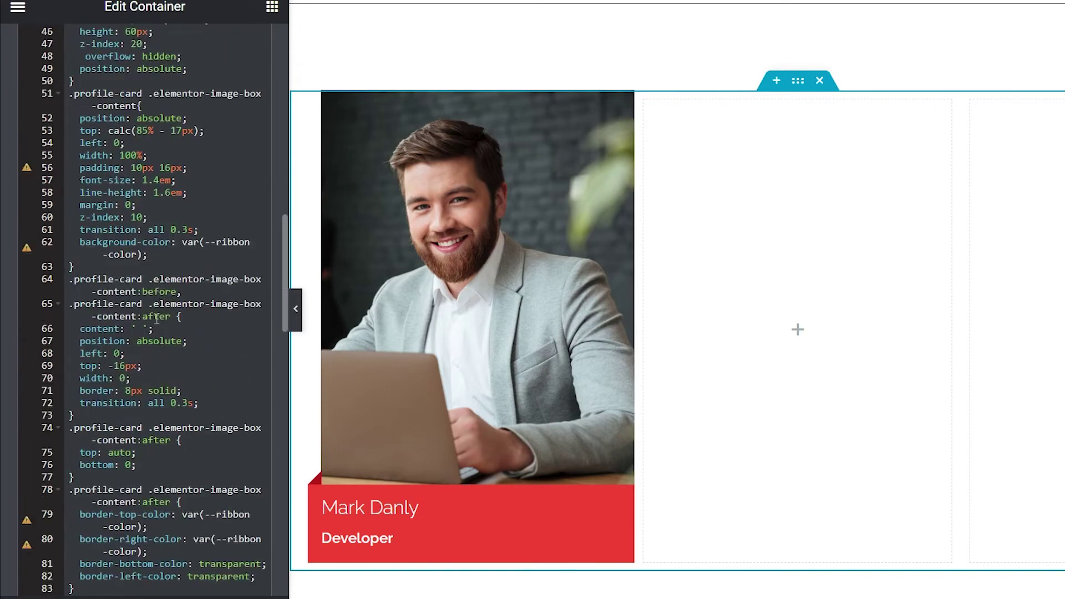
scroll(198, 344, down, 5)
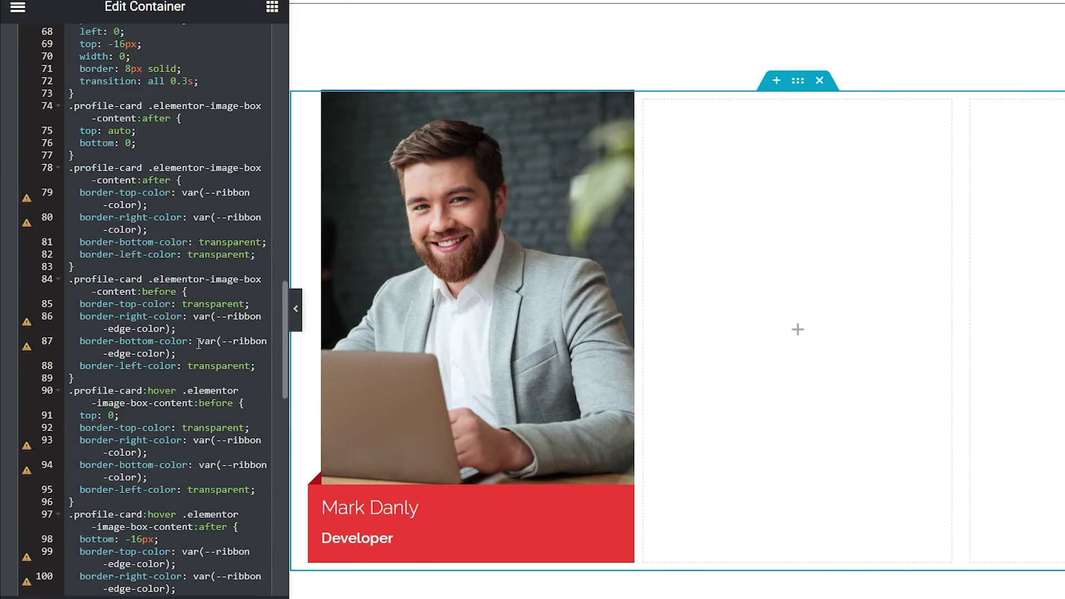
scroll(198, 344, down, 5)
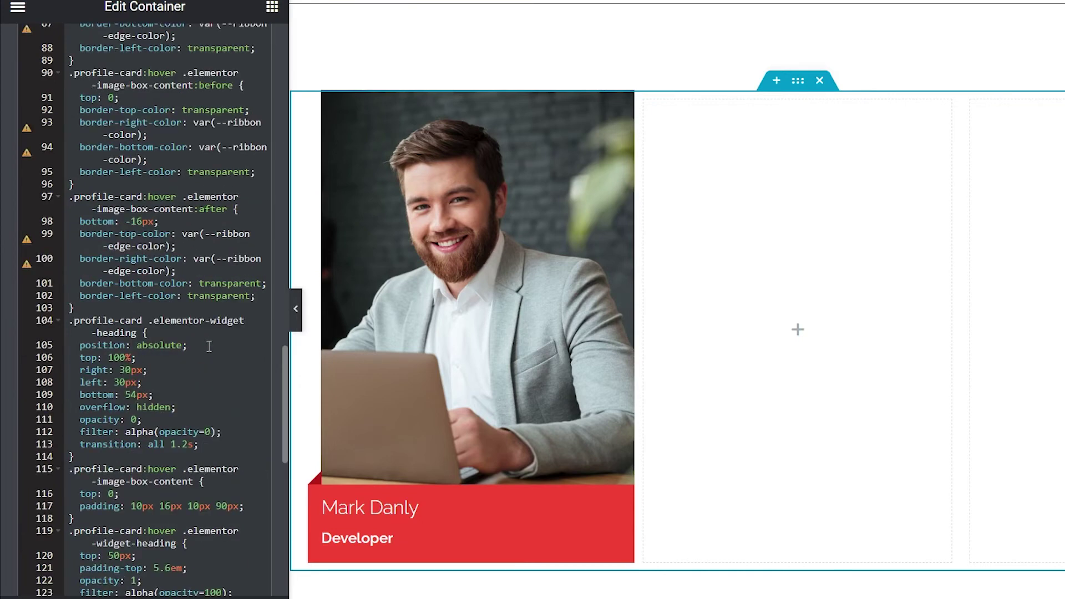
scroll(209, 347, down, 2)
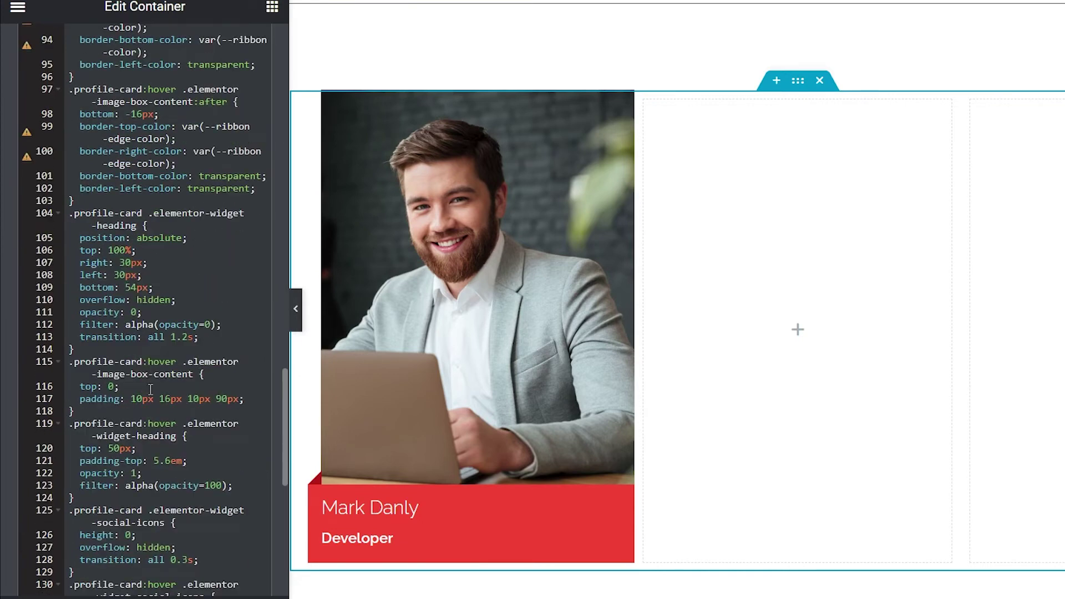
mouse_move(584, 329)
mouse_move(517, 386)
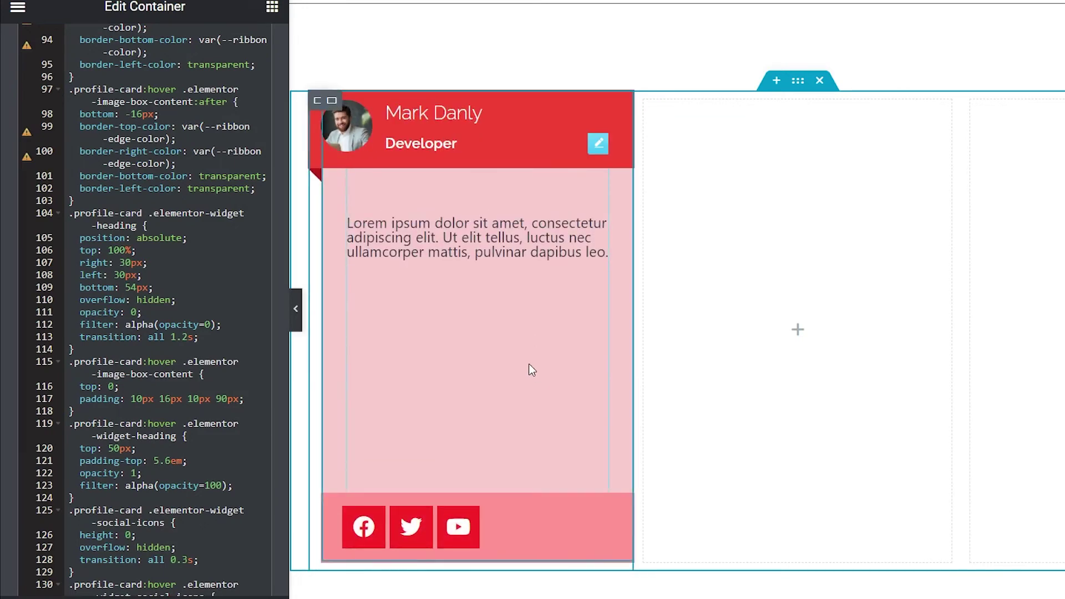
scroll(169, 455, down, 8)
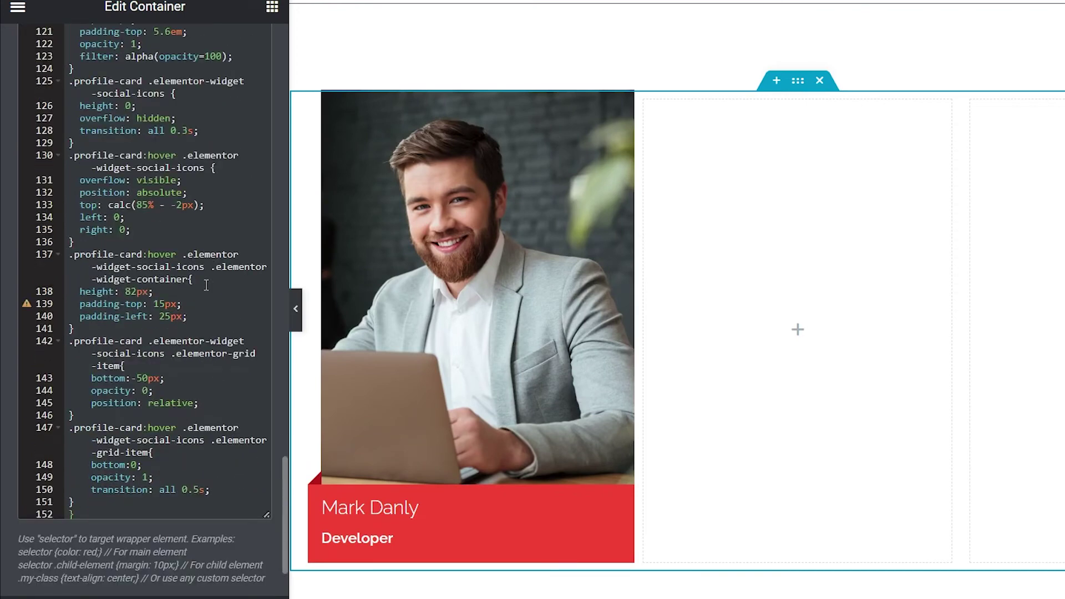
scroll(171, 220, up, 2)
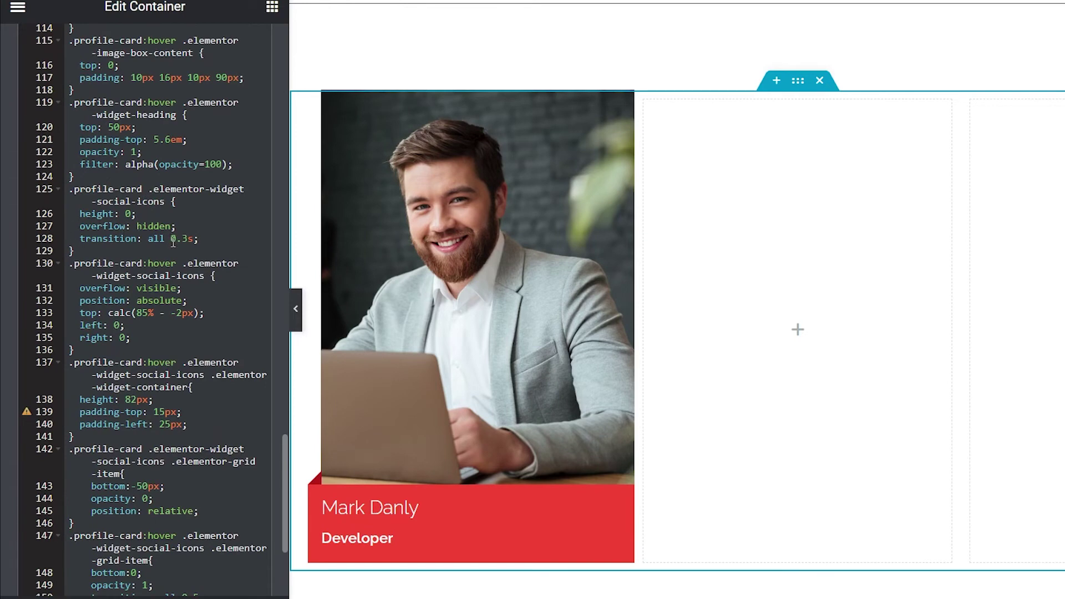
scroll(174, 243, up, 2)
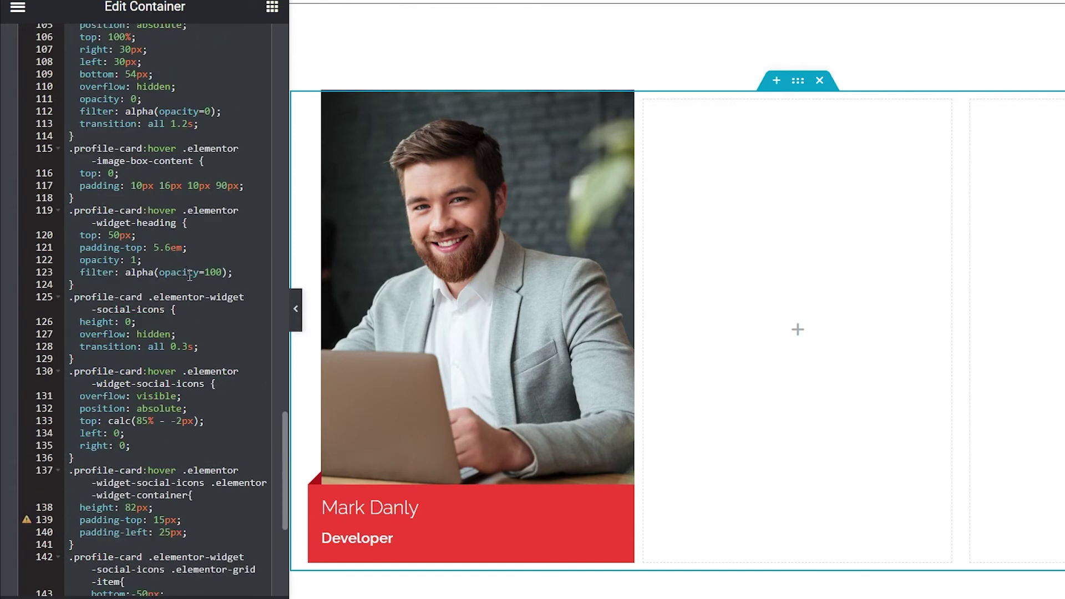
scroll(190, 277, up, 2)
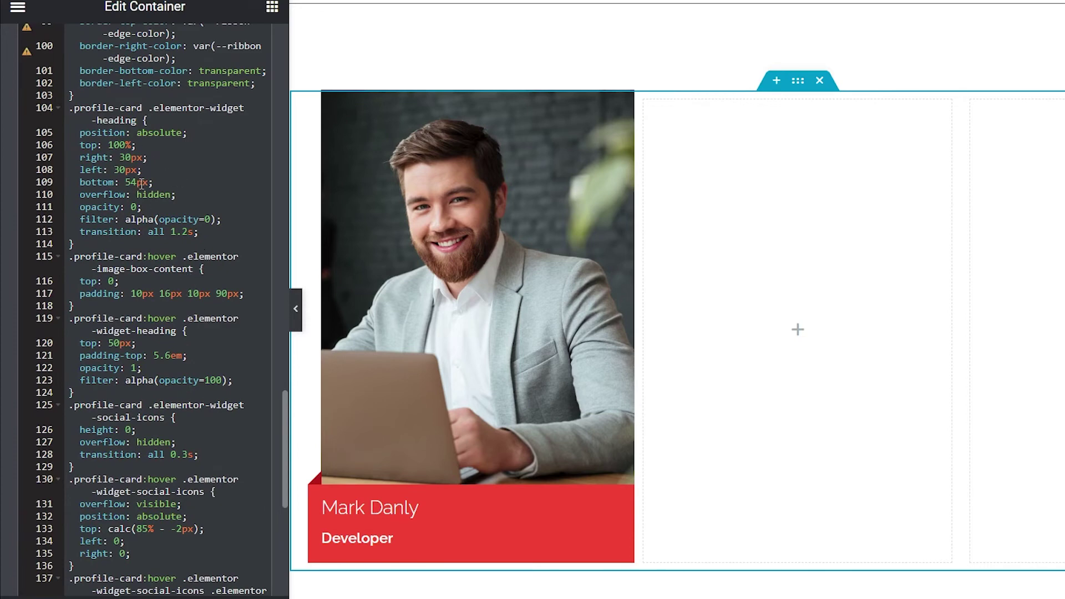
scroll(164, 205, down, 3)
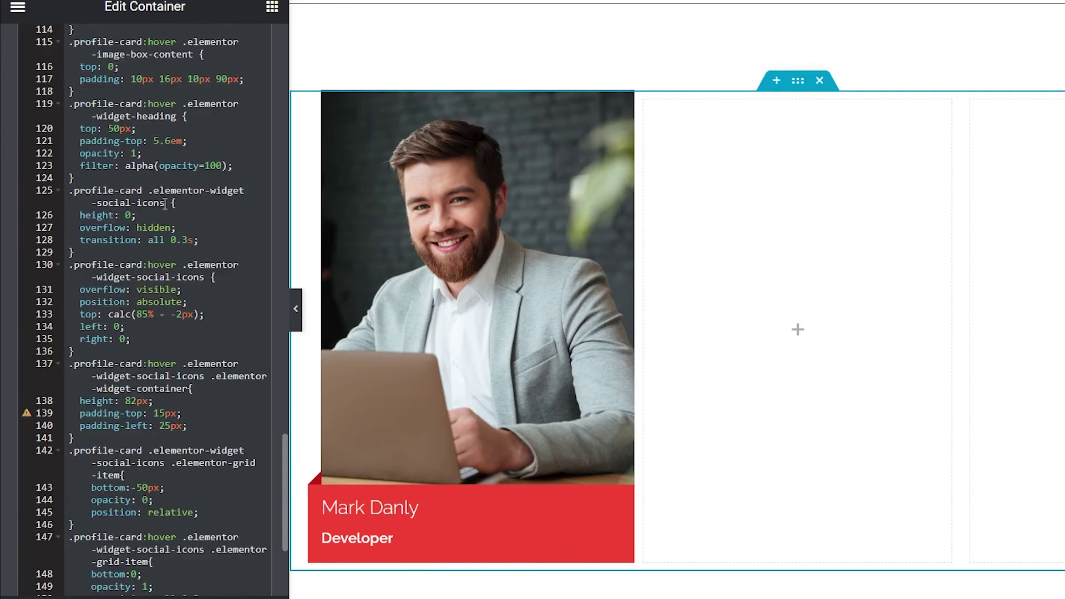
scroll(200, 285, down, 3)
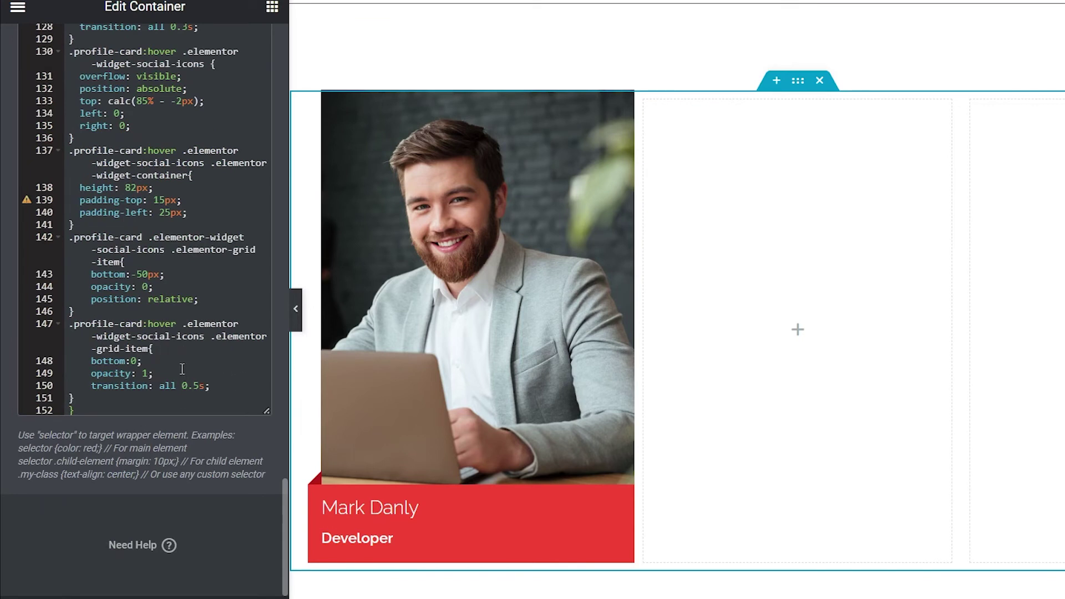
scroll(192, 346, up, 3)
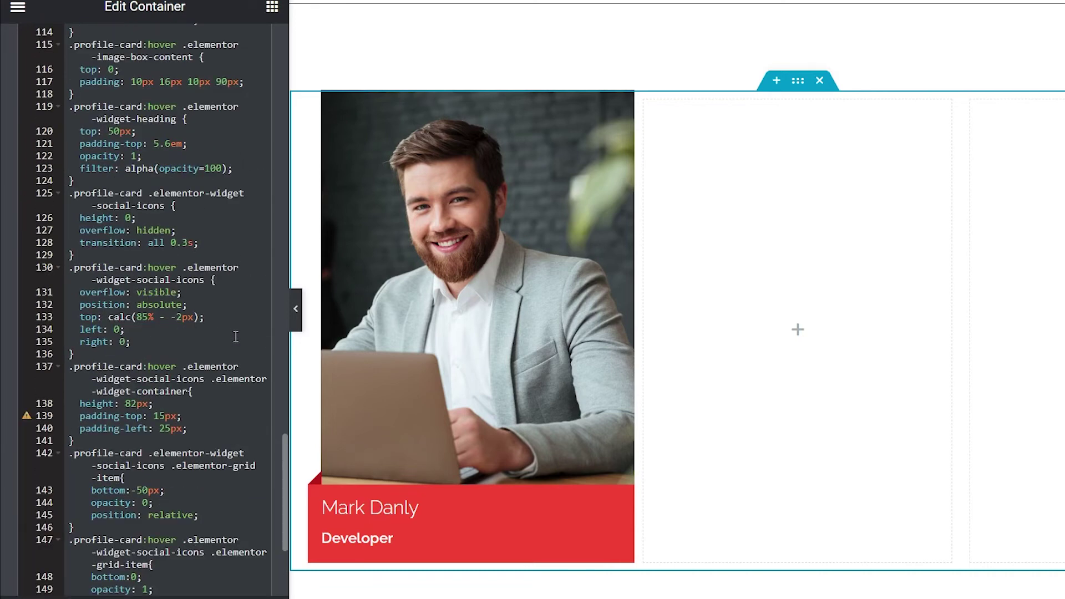
scroll(236, 337, down, 1)
scroll(236, 337, up, 15)
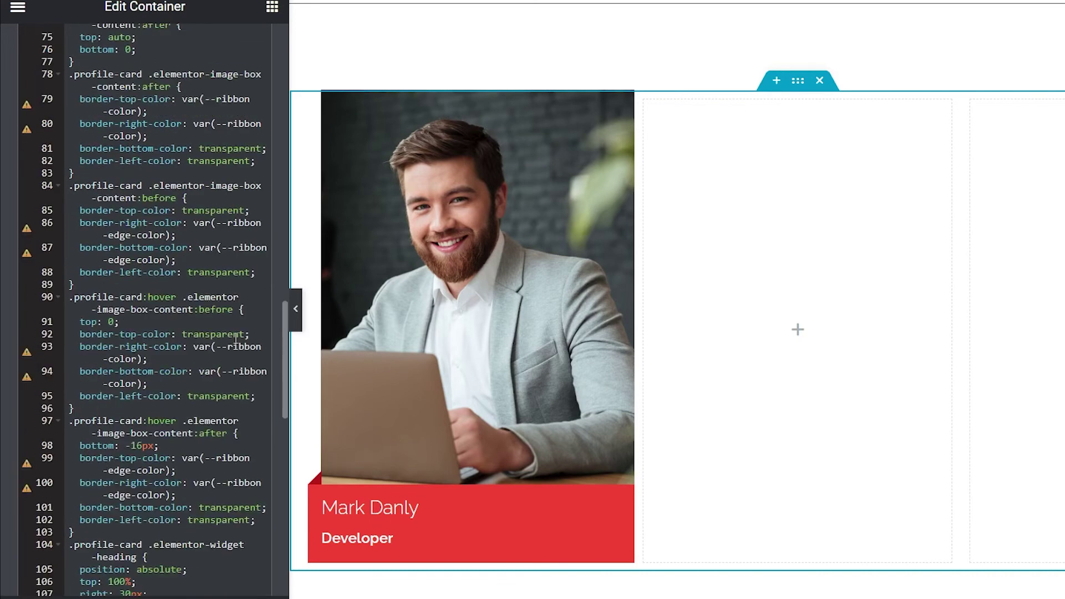
scroll(236, 337, down, 2)
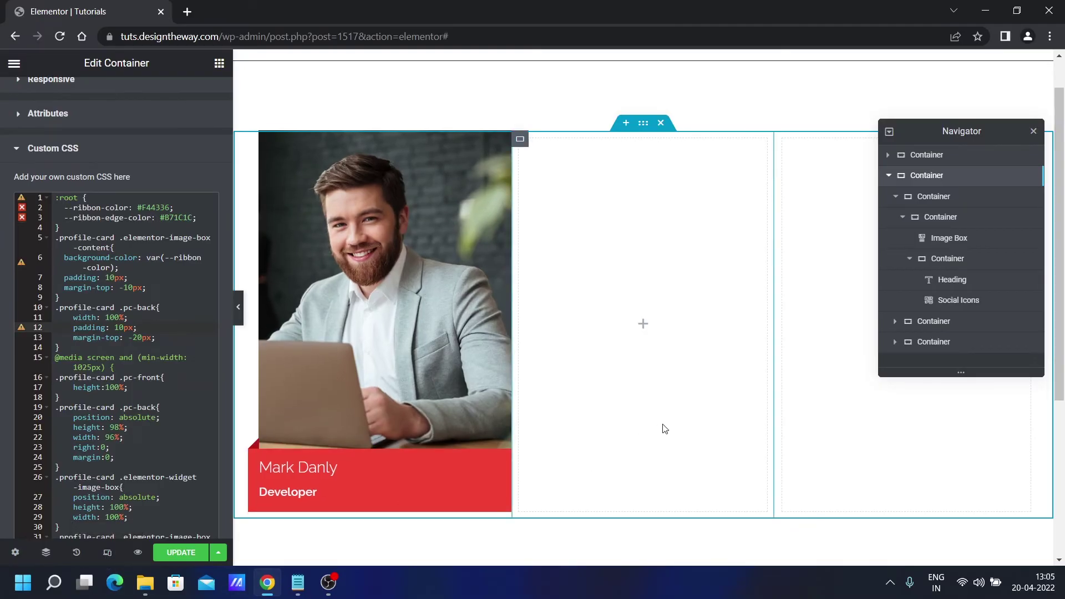
Preview the card at tablet and mobile widths with the Image Box selected, then return to desktop
click(106, 556)
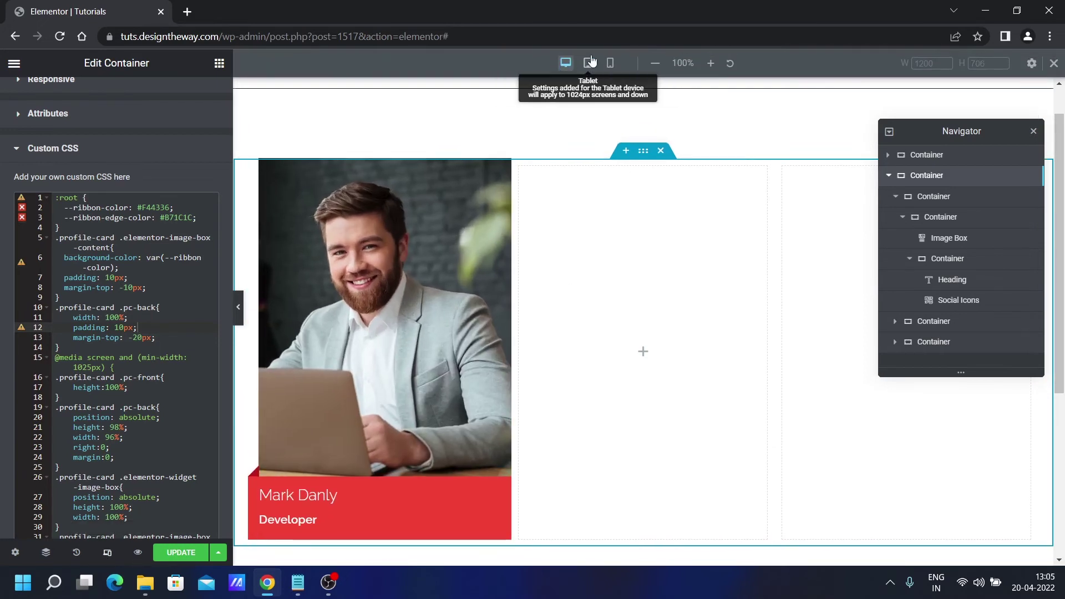
click(588, 63)
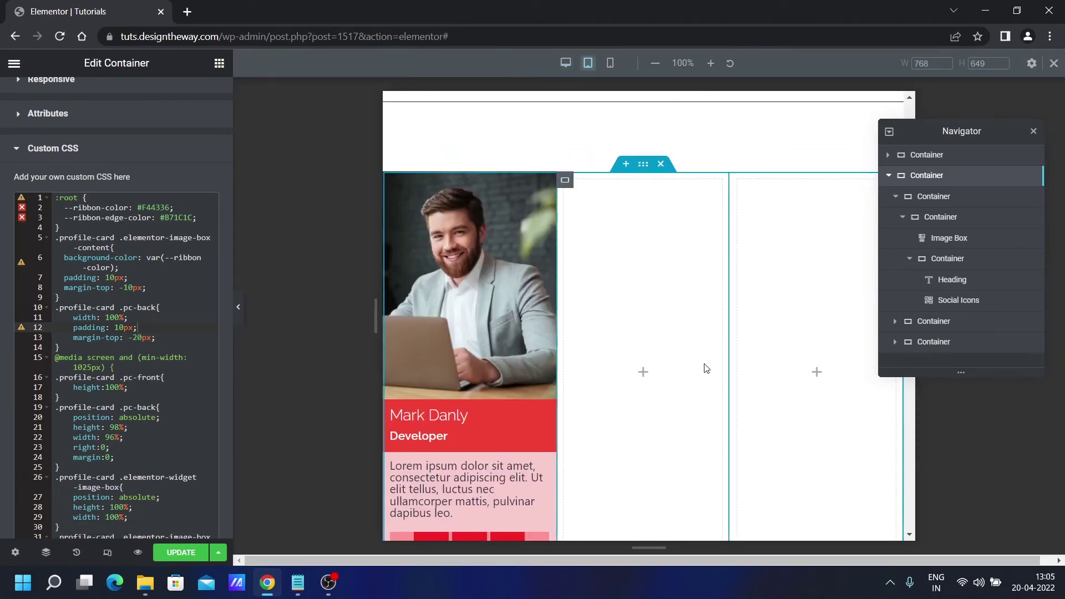
scroll(702, 367, down, 1)
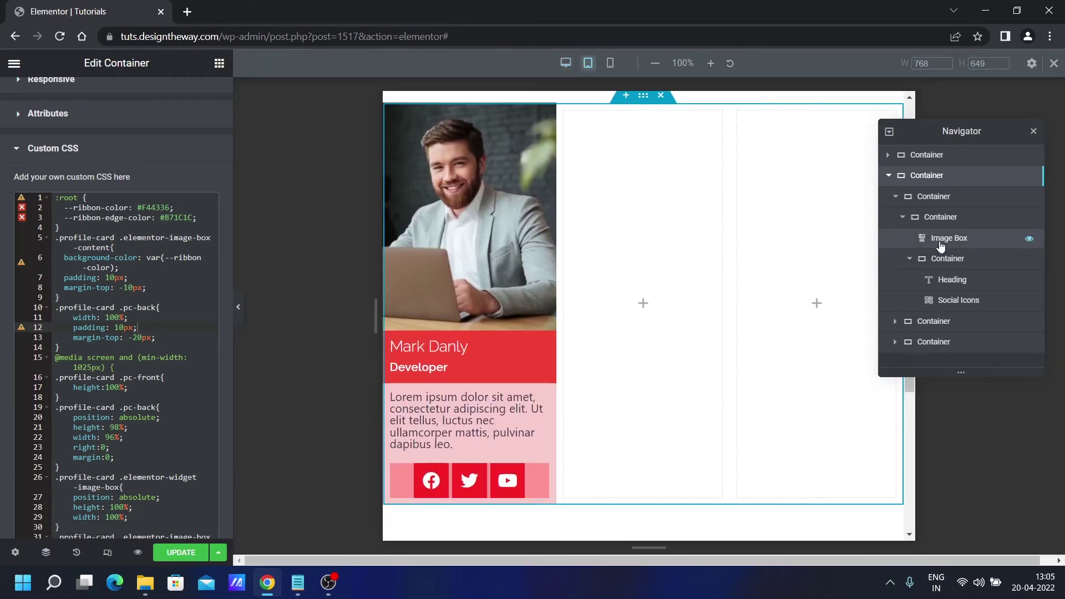
click(938, 243)
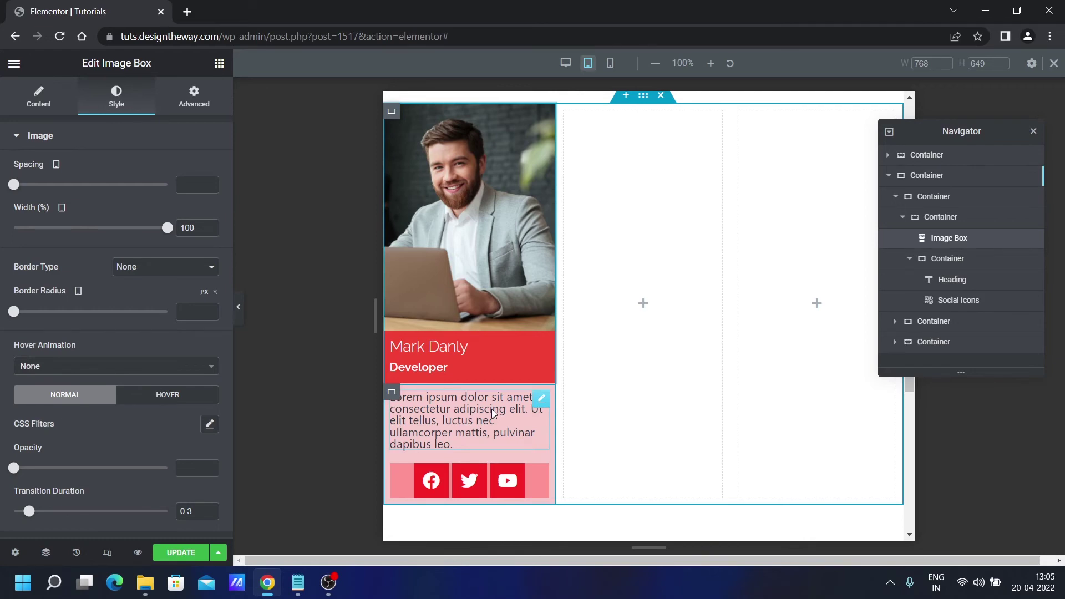
click(610, 64)
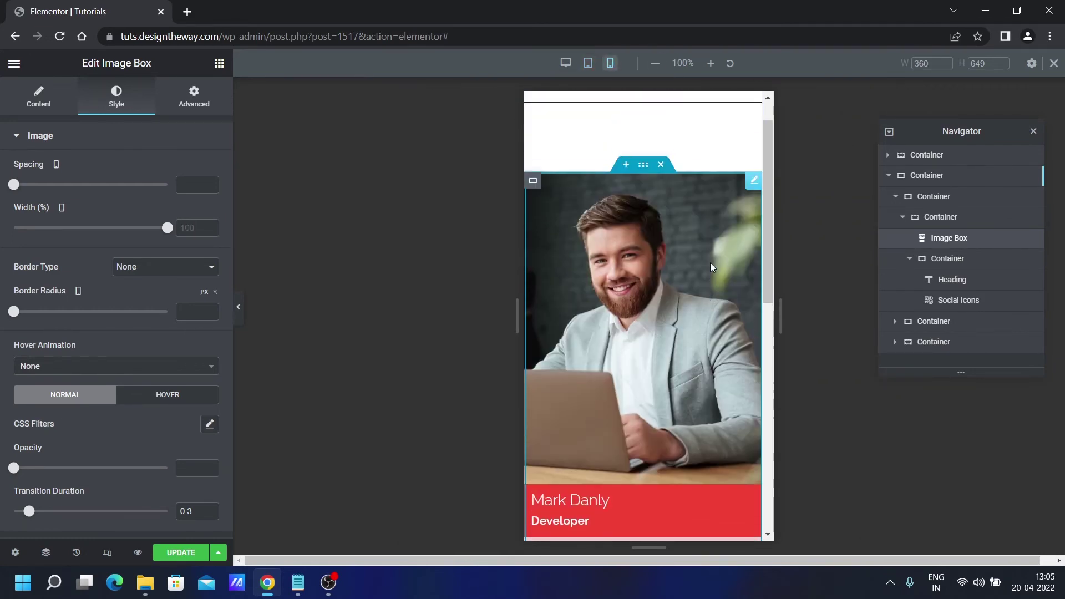
click(566, 63)
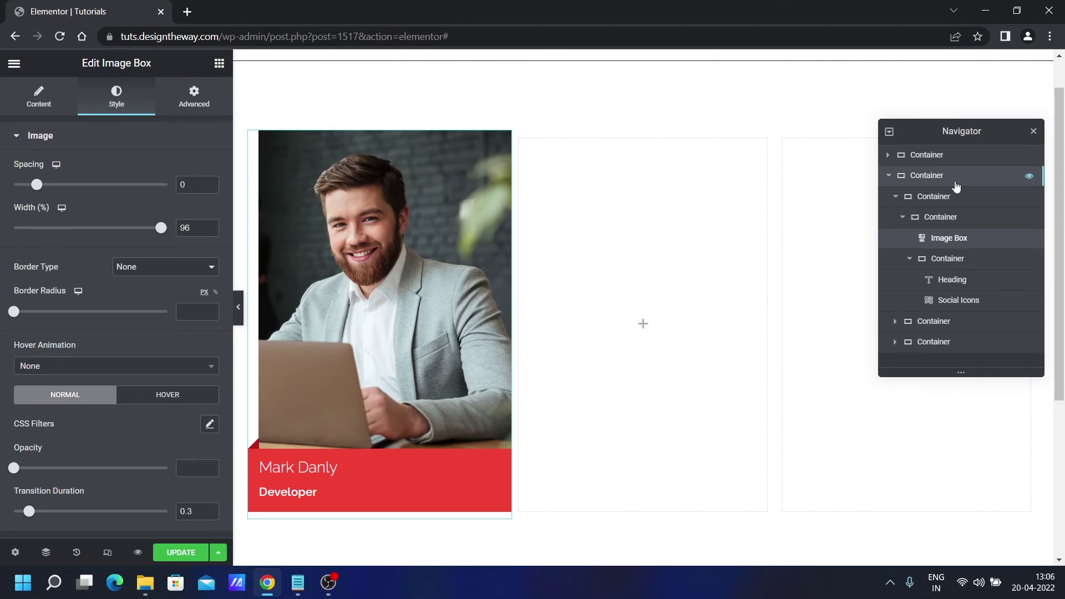
In the live preview, hover the card to confirm it flips to its bio and social icons
click(137, 554)
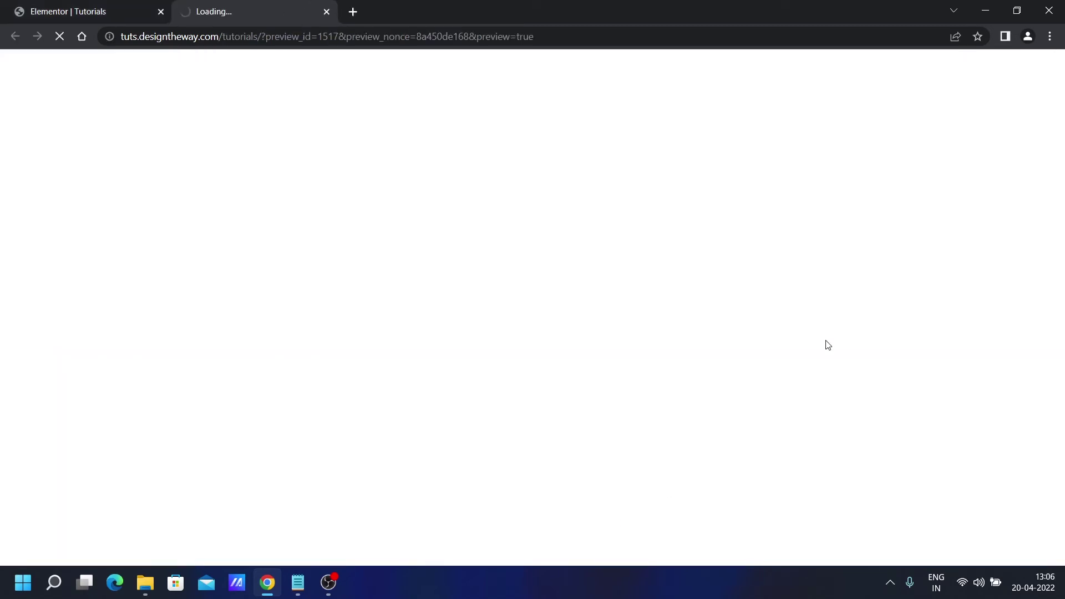
scroll(621, 242, down, 1)
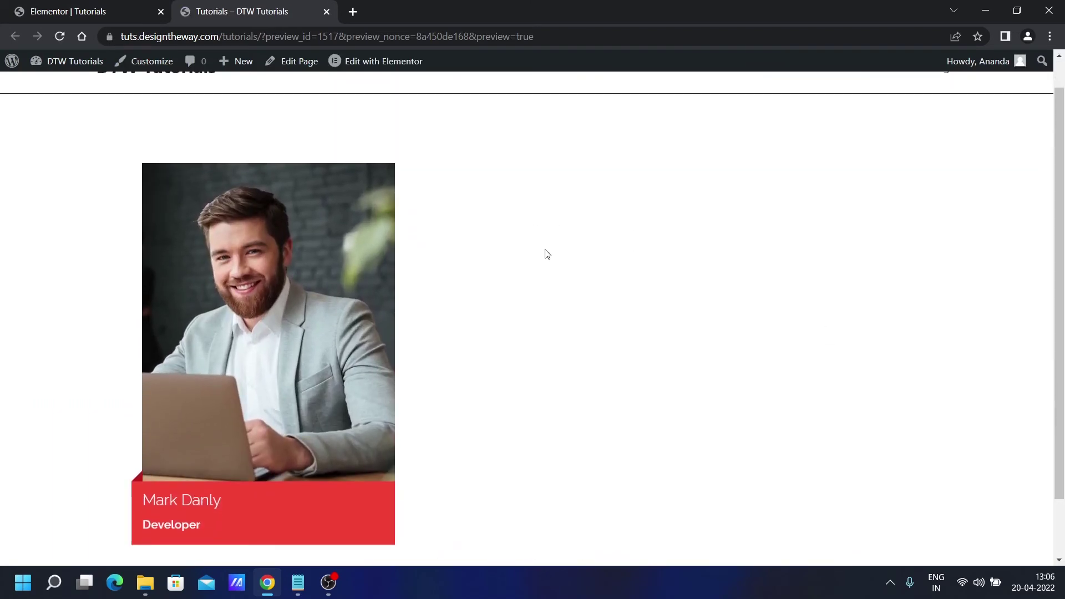
mouse_move(274, 412)
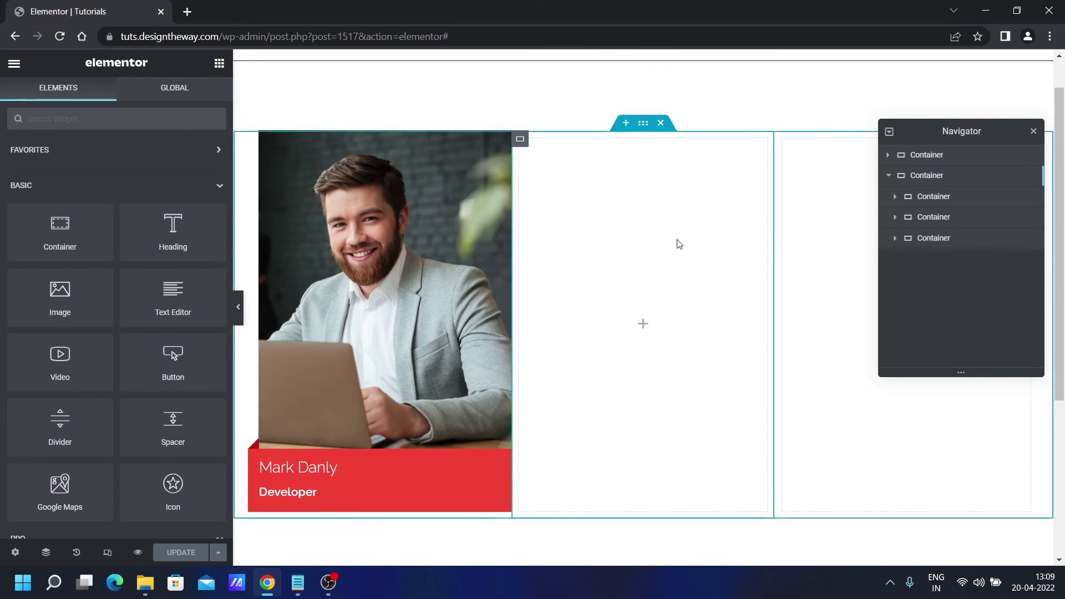
Replace the card's Image Box photo with 727-sm.jpg from the media library
click(895, 196)
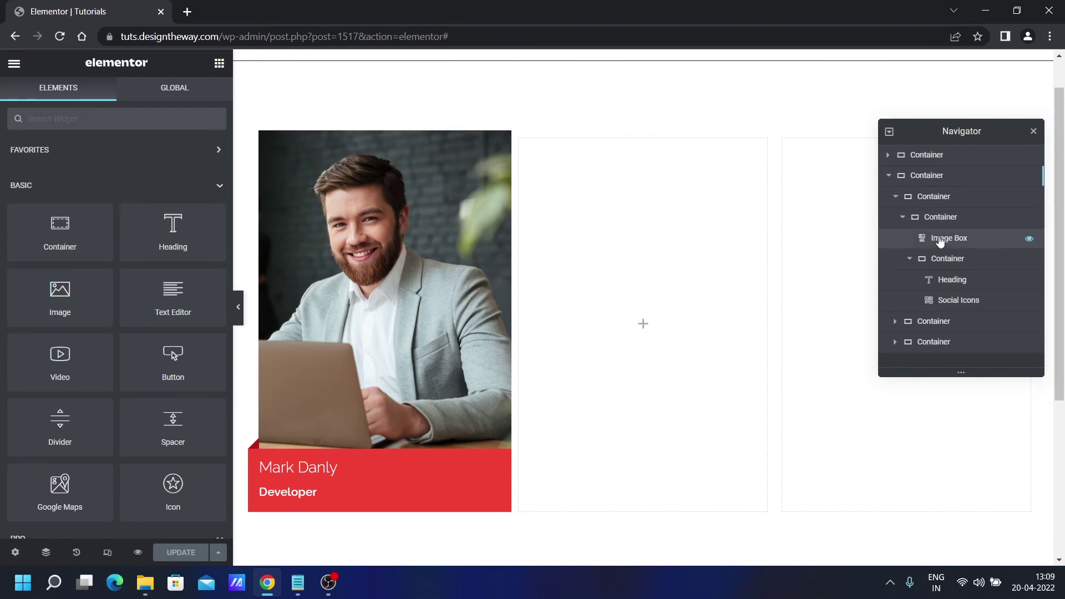
click(942, 247)
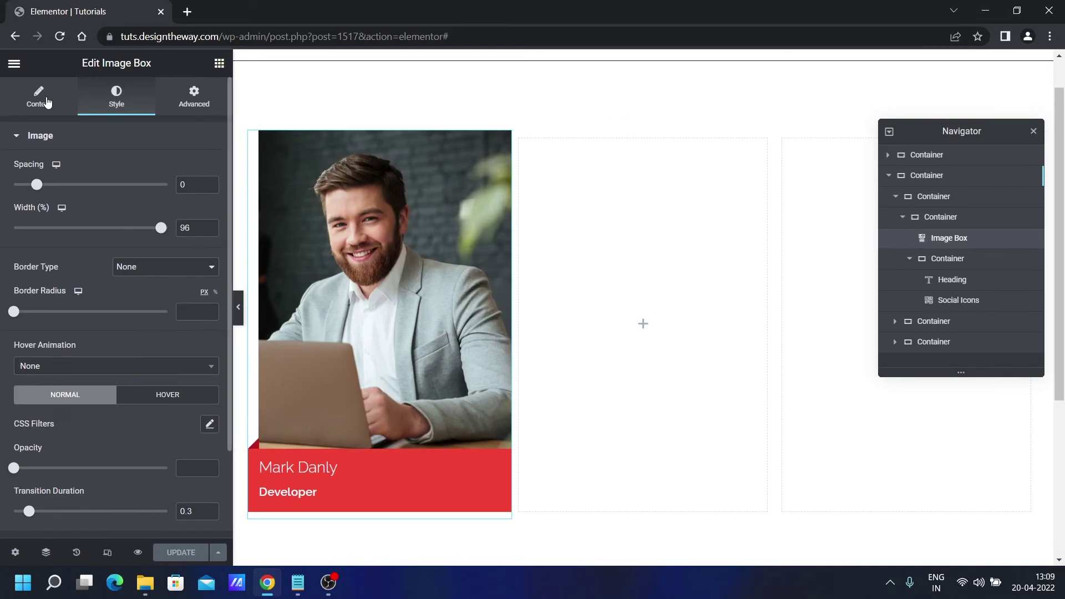
click(42, 104)
click(104, 211)
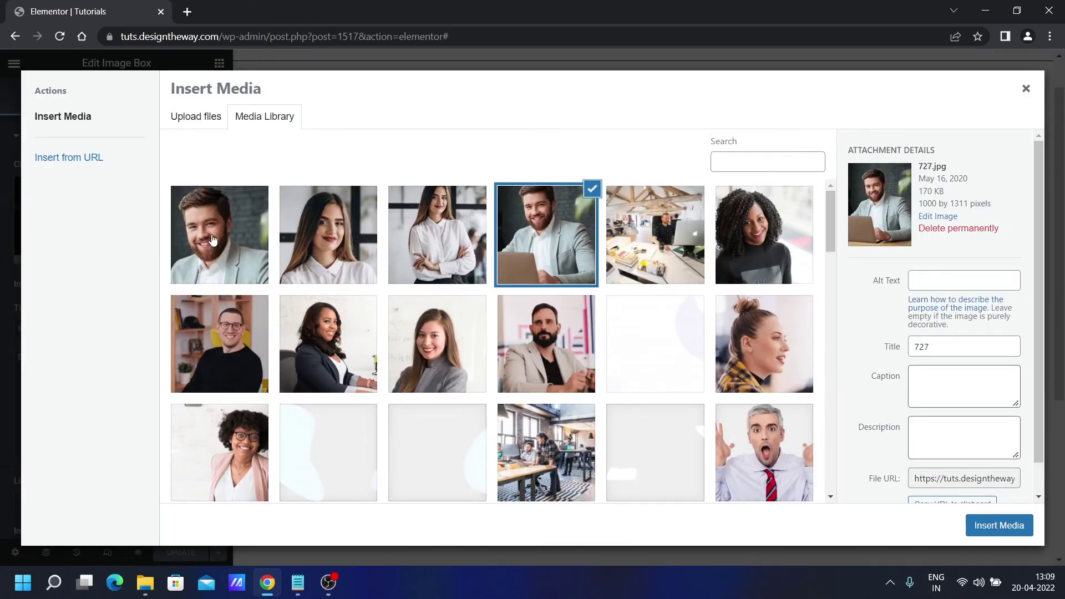
click(212, 240)
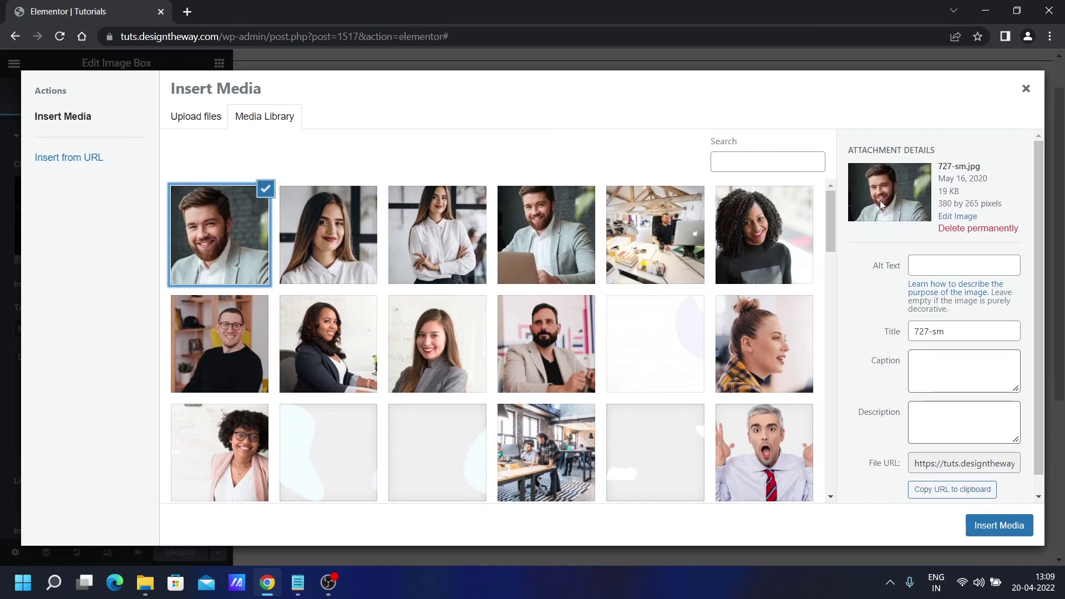
click(1002, 526)
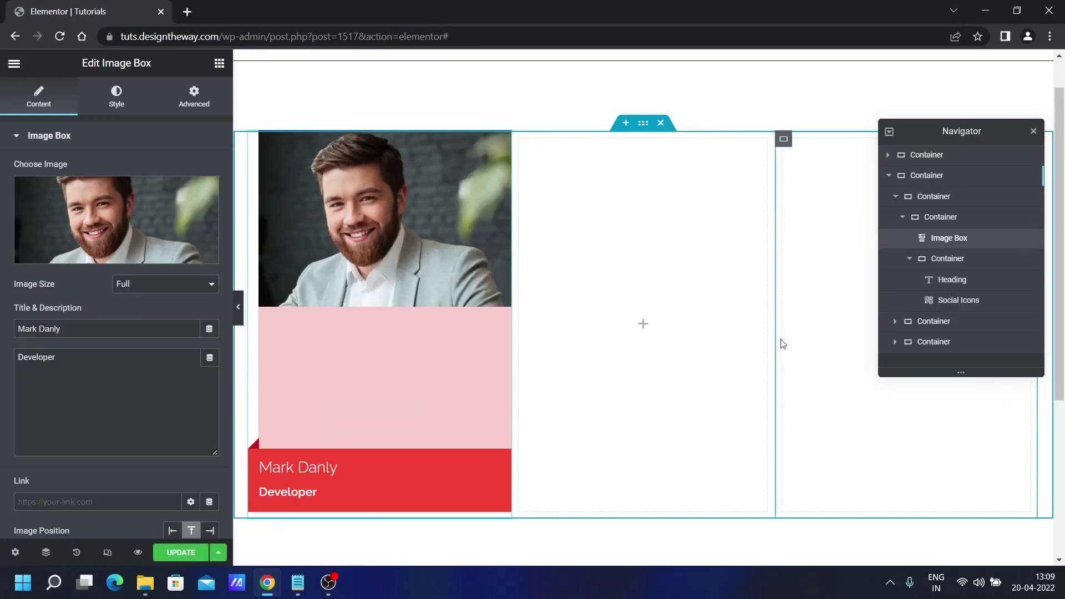
Lower the cards container's minimum height from 560, then undo to restore it
click(645, 129)
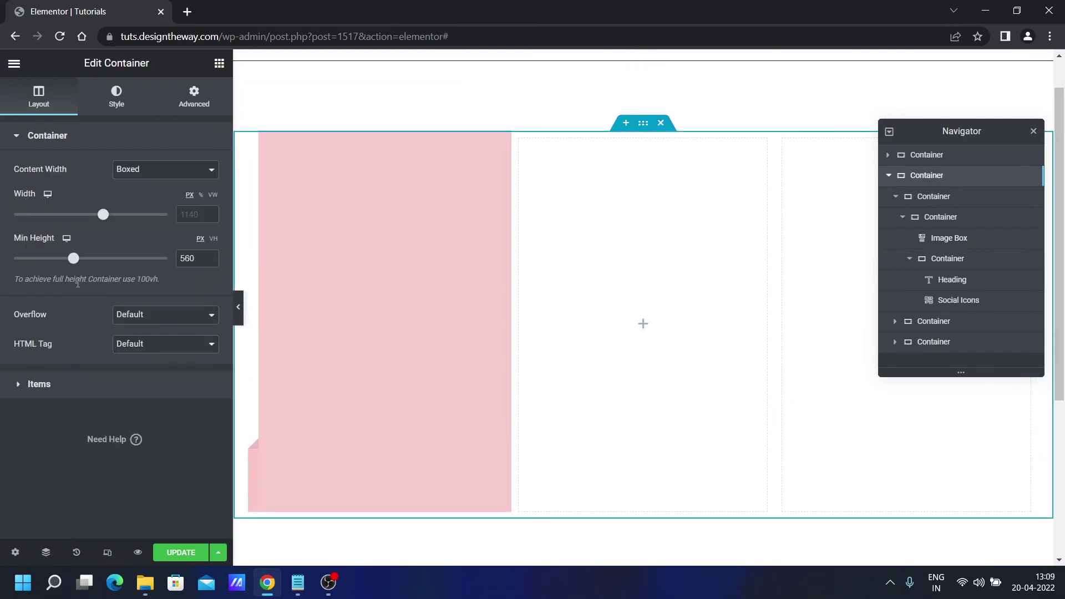
drag(74, 261, 48, 272)
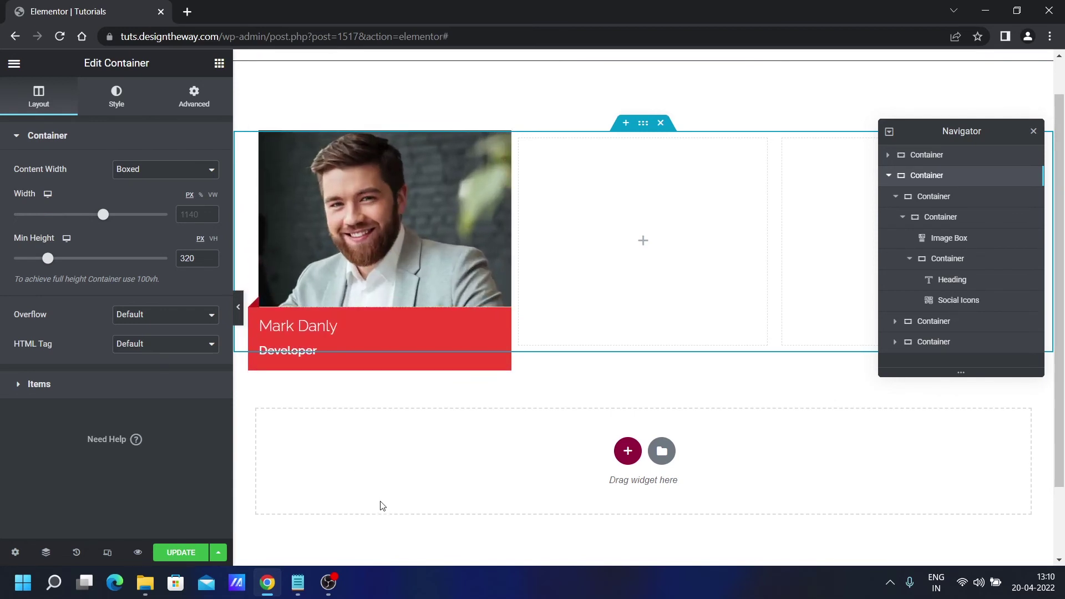
key(ctrl+z)
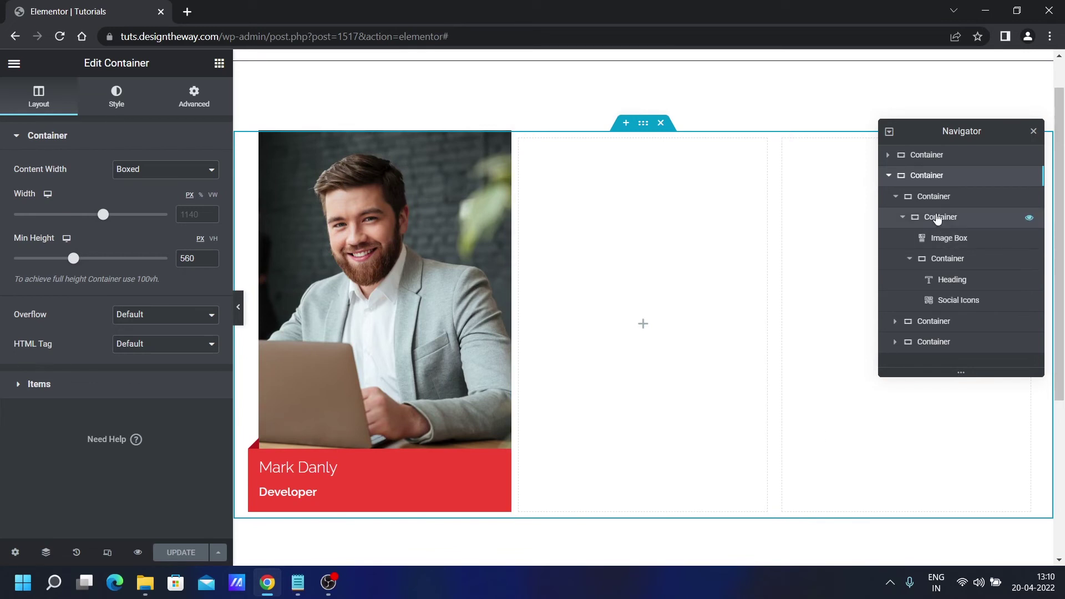
click(889, 176)
click(888, 177)
click(895, 198)
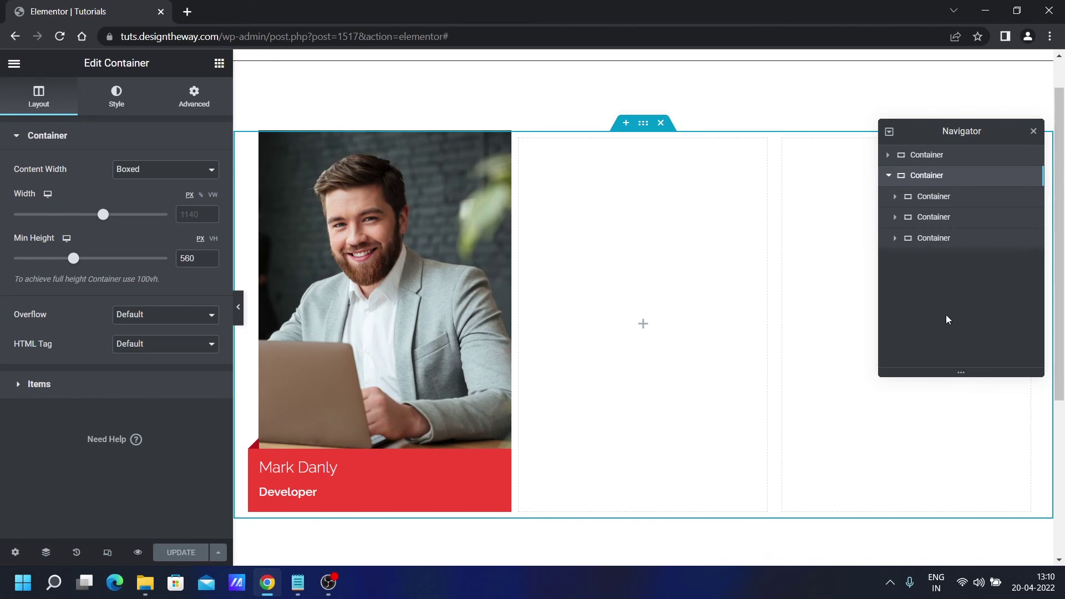
click(895, 197)
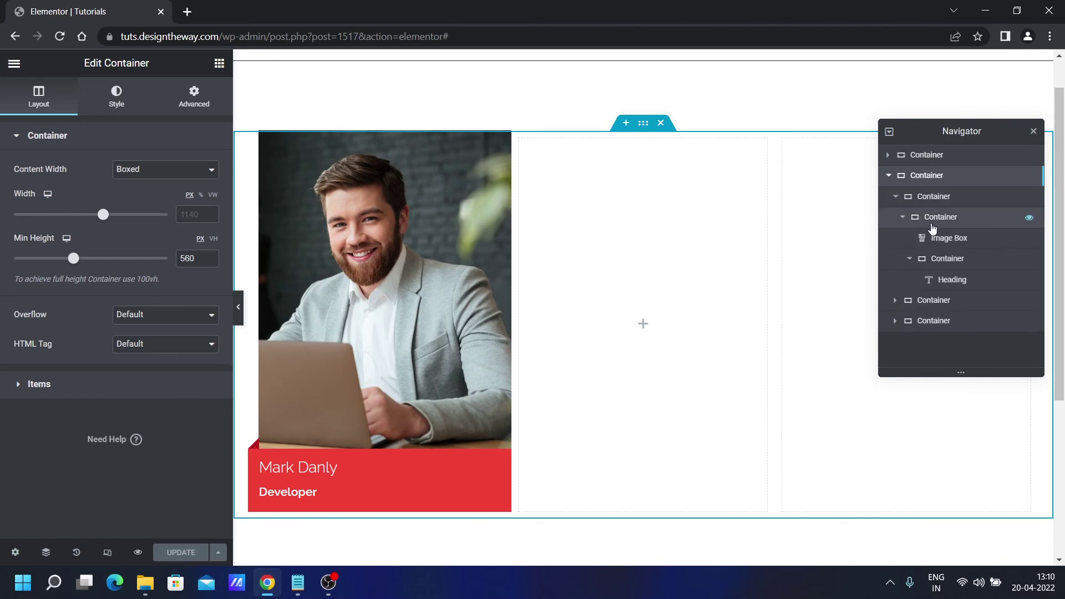
click(897, 197)
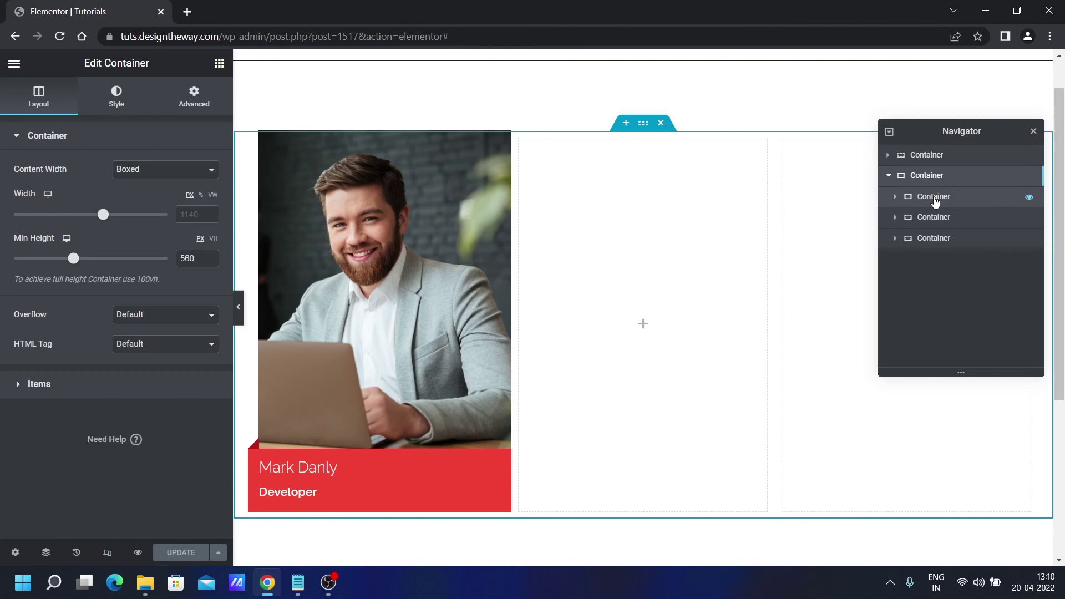
click(934, 198)
right_click(934, 197)
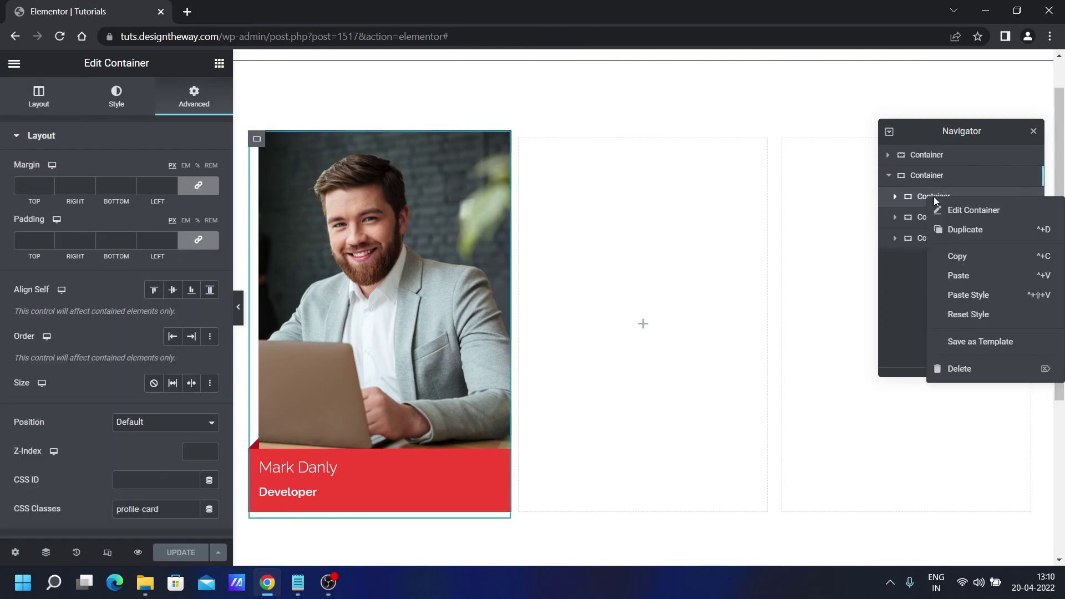
click(965, 238)
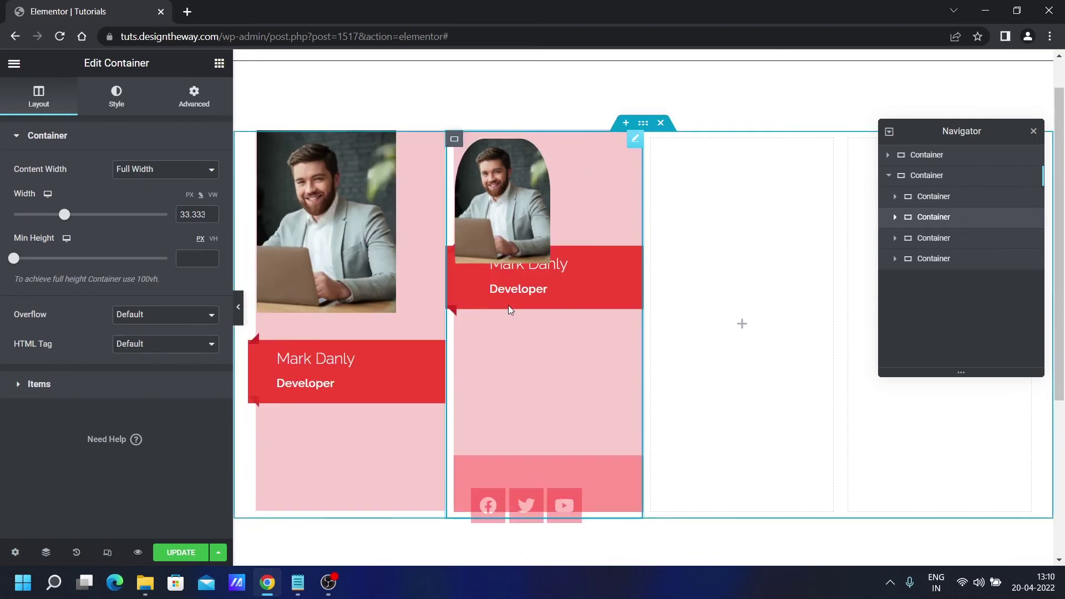
Delete the empty last column container from the row
click(936, 259)
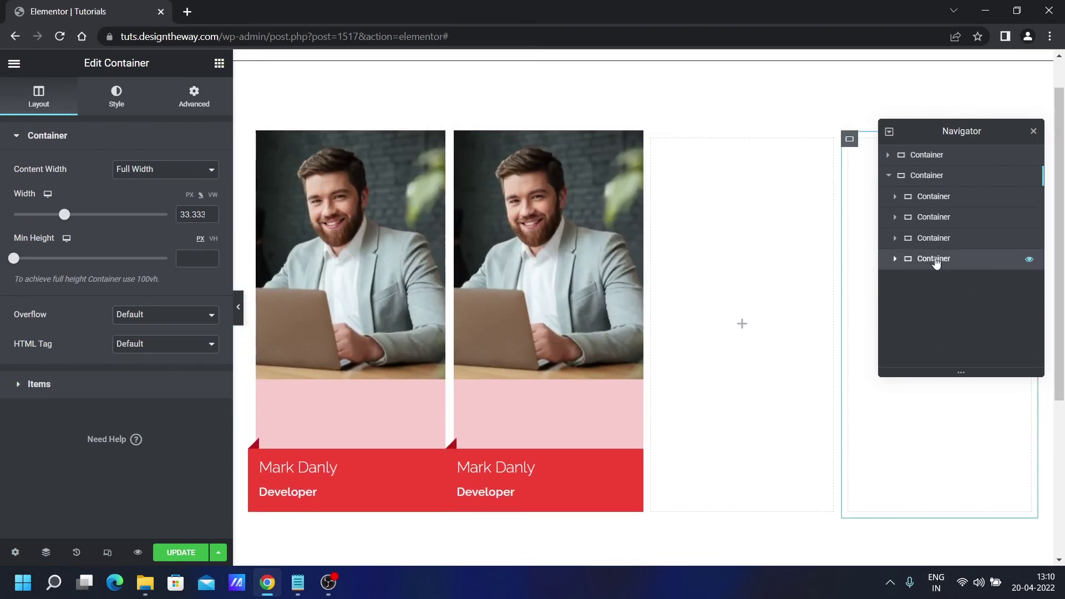
right_click(935, 261)
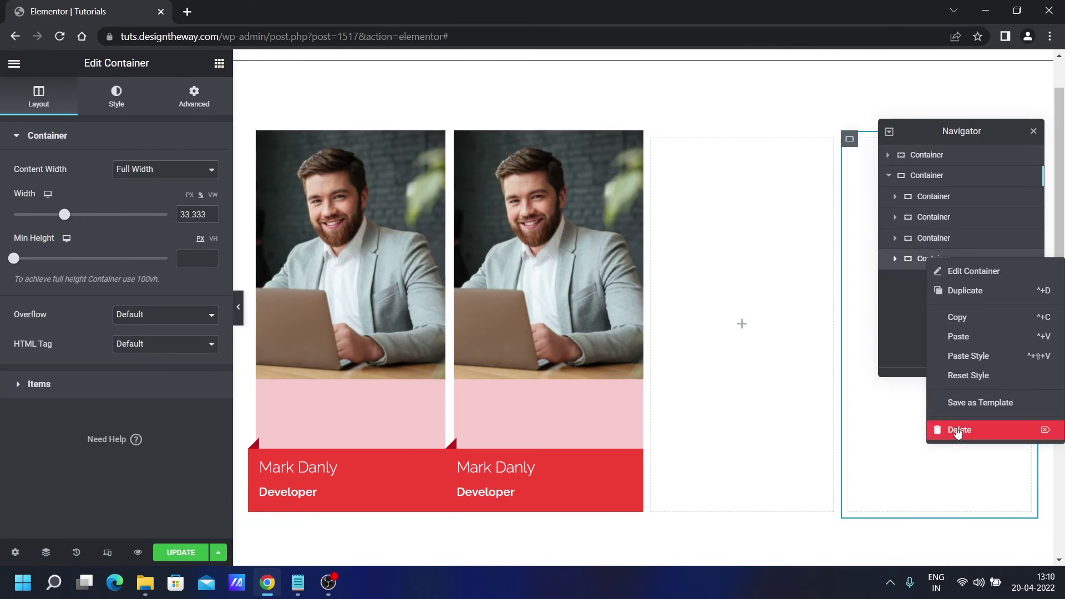
click(958, 431)
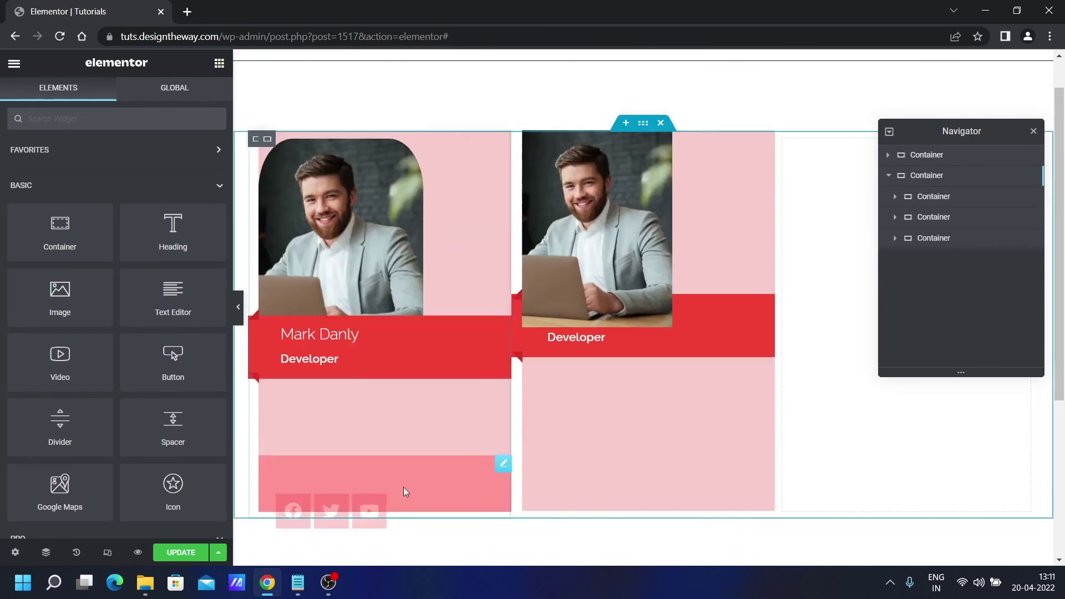
Give the row holding both cards a 10 px Elements Gap, then move to the Services editor tab
click(923, 175)
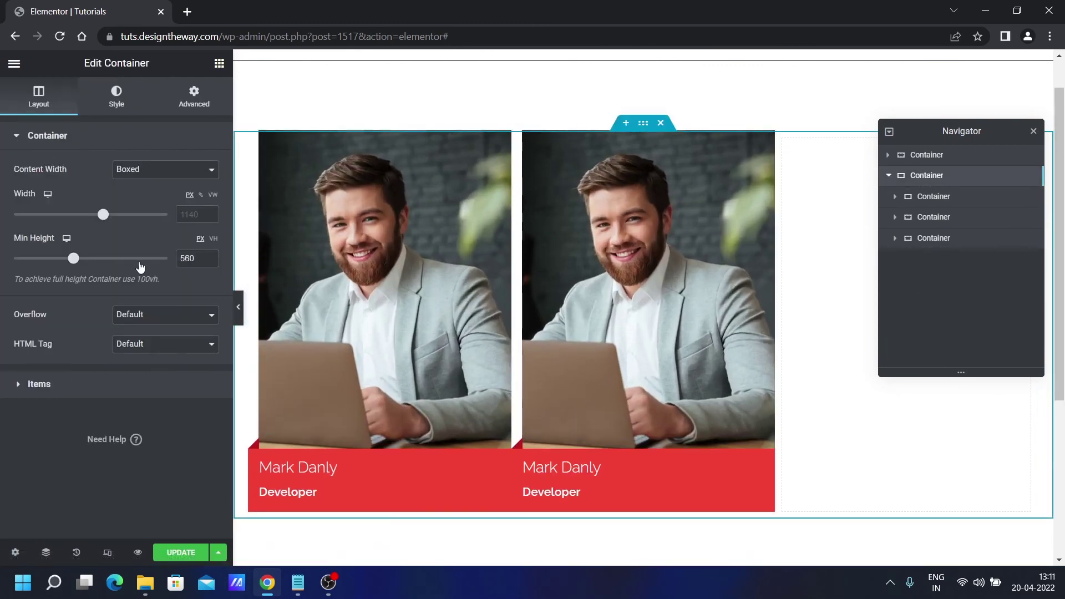
click(40, 384)
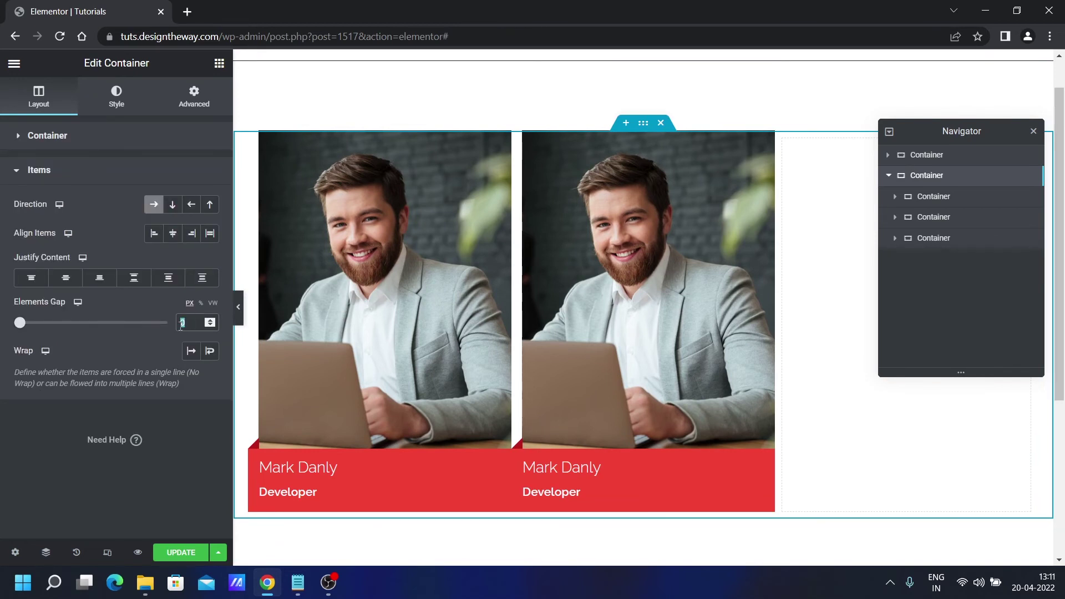
text(10)
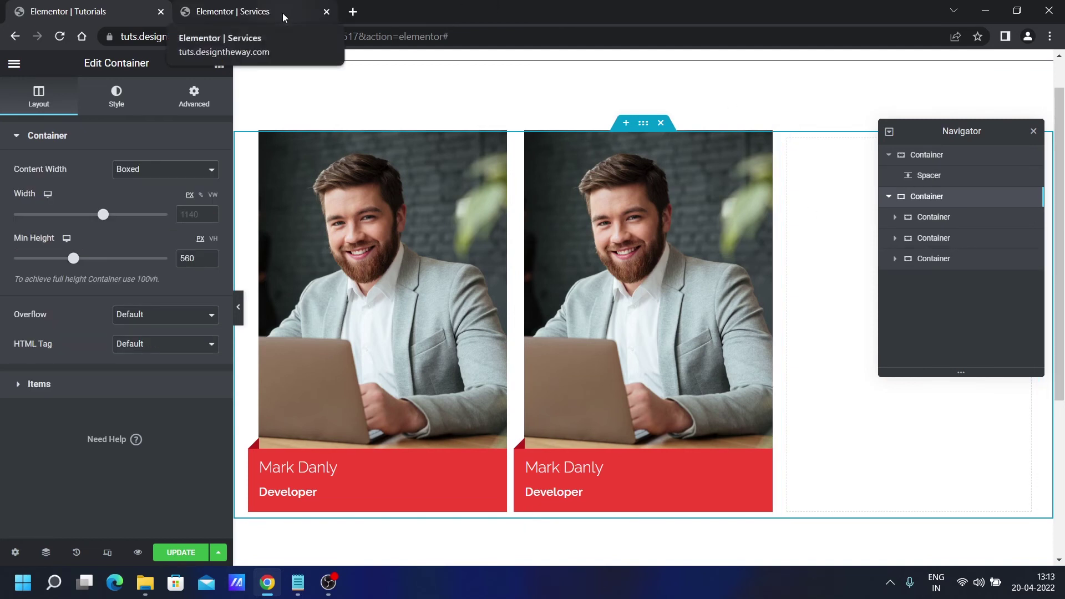
click(282, 12)
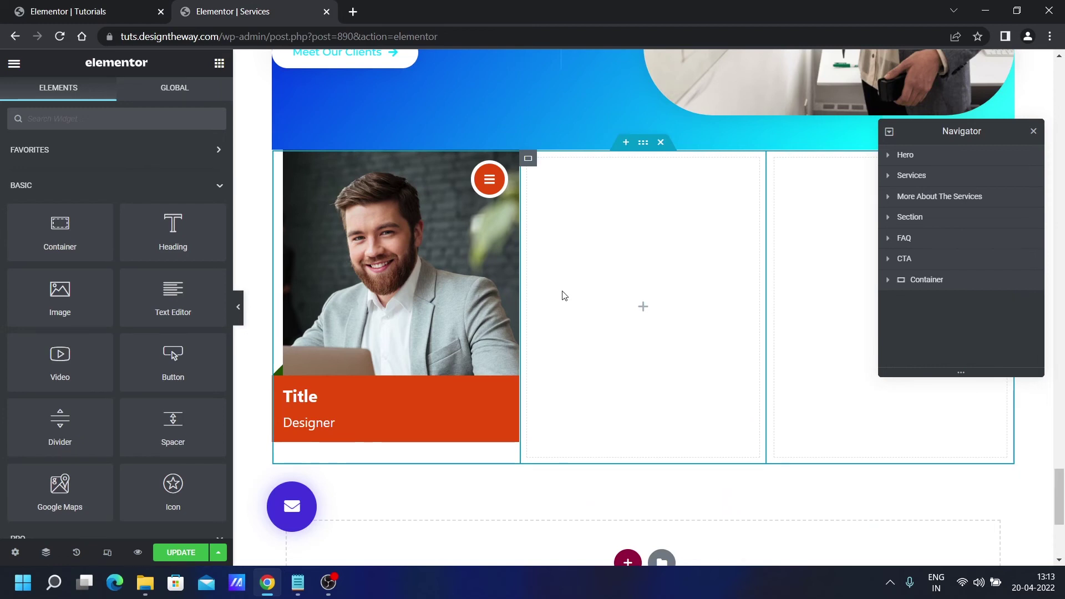
On the Services page, flip the Profile Card between its back and photo sides twice
click(73, 10)
click(233, 12)
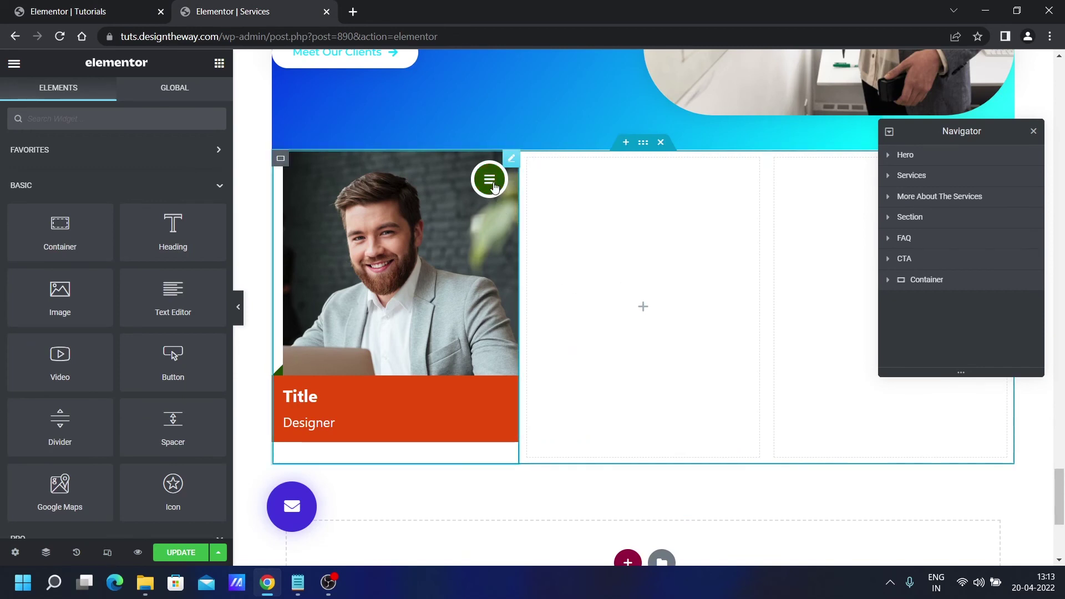
click(493, 183)
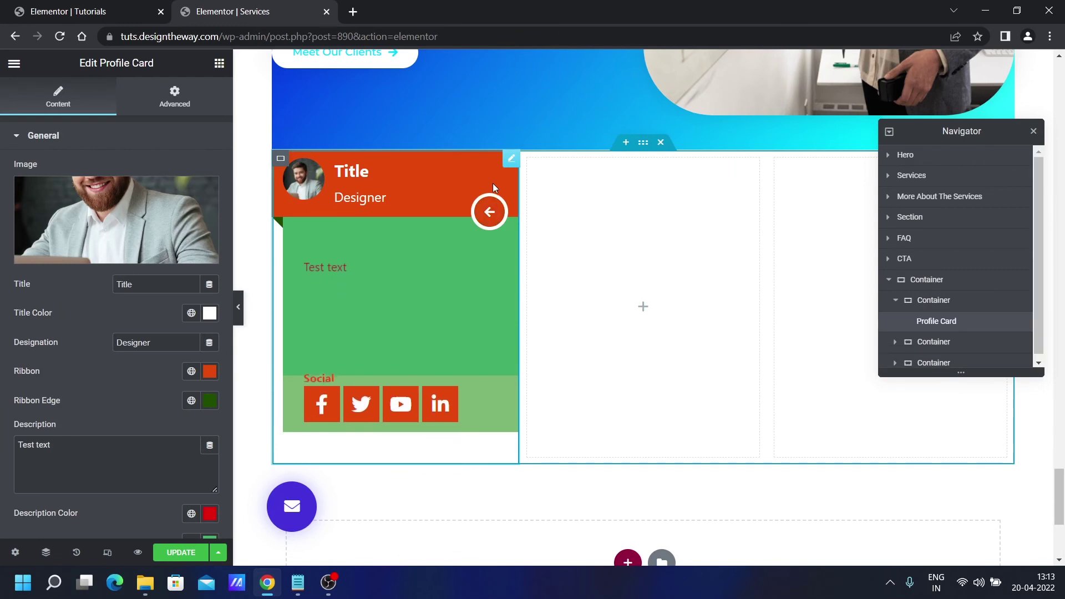
click(494, 215)
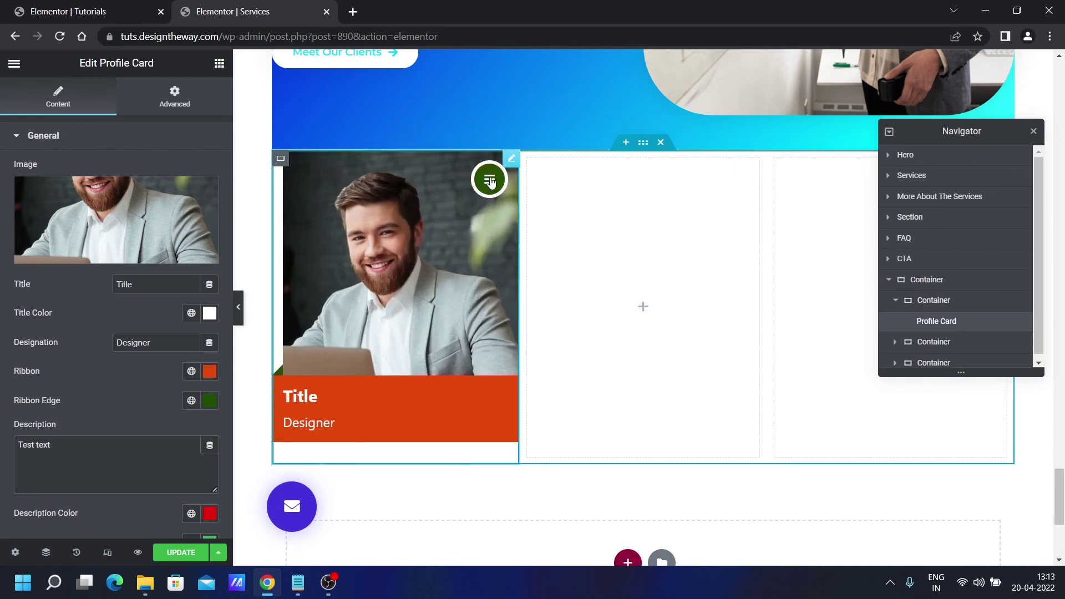
click(492, 183)
click(489, 216)
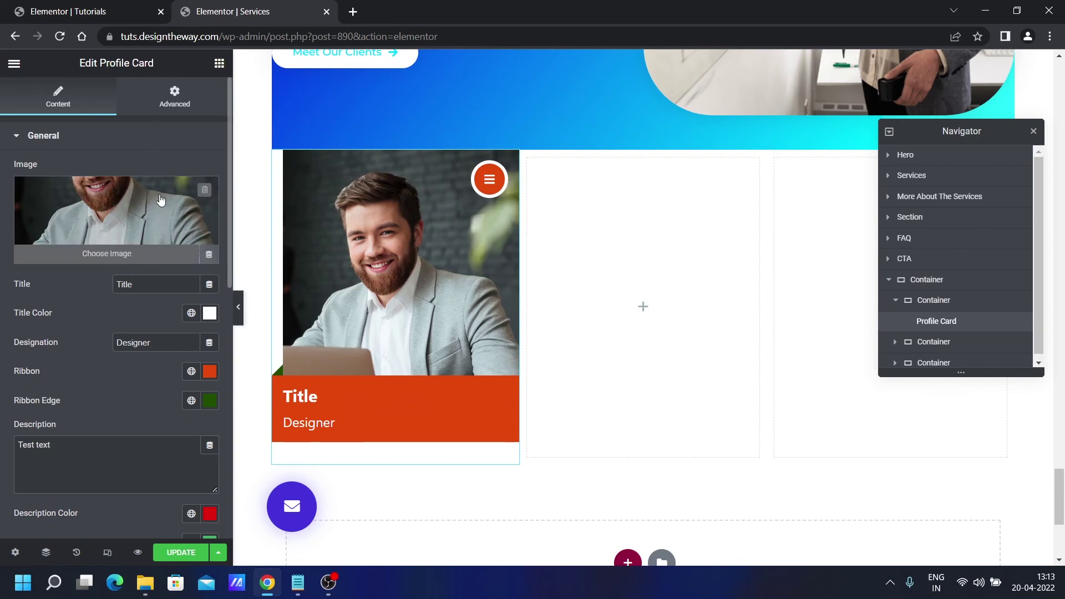
Review the Profile Card's Title setting and flip the card to its description side
scroll(160, 200, down, 2)
click(141, 197)
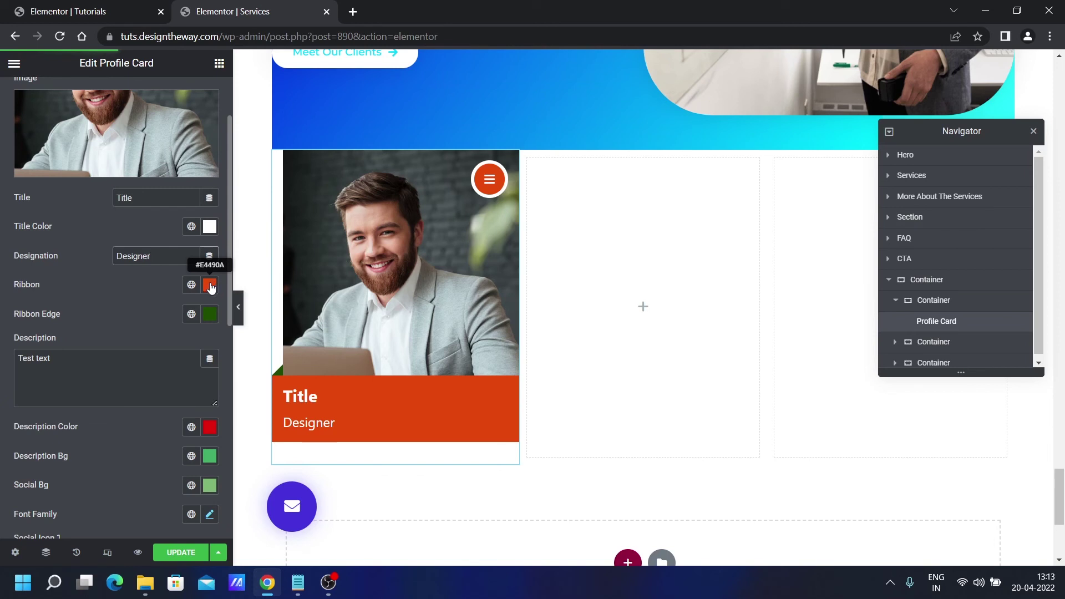
scroll(153, 325, down, 2)
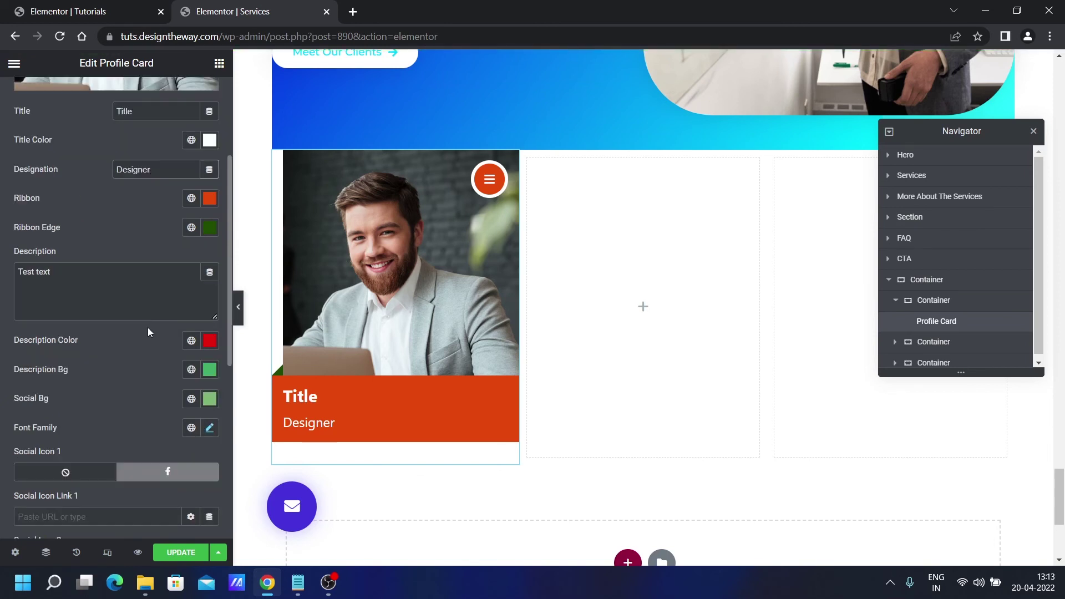
scroll(161, 357, down, 2)
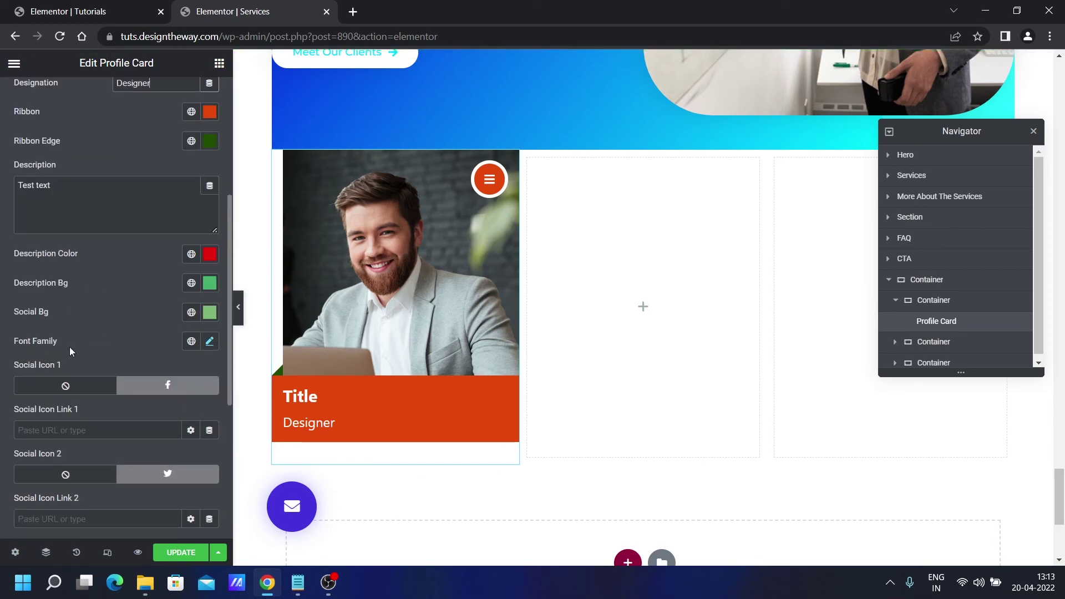
click(489, 179)
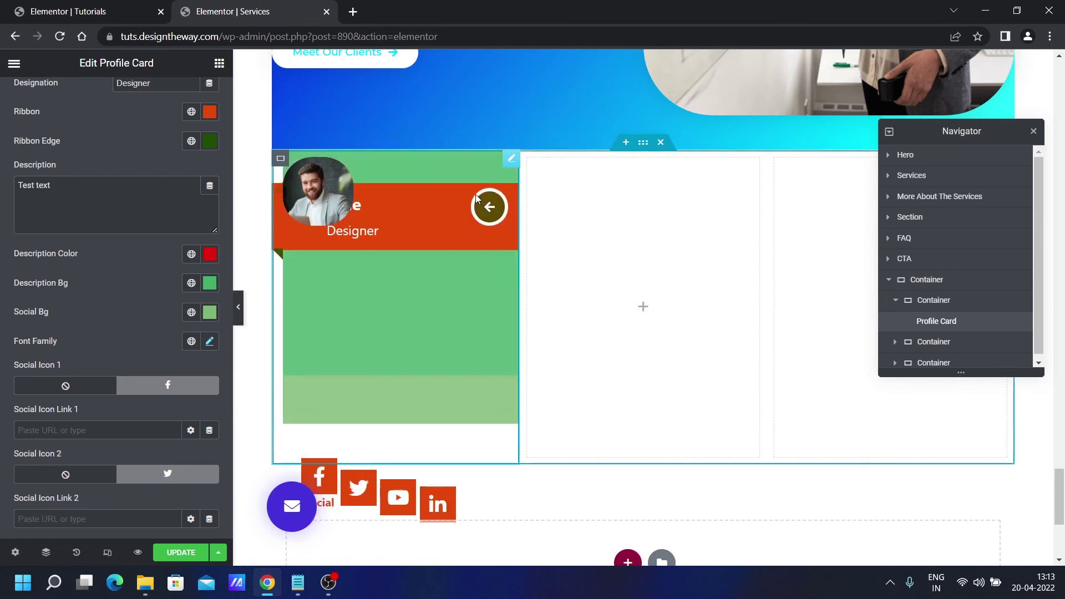
Change the Description Bg colour to a shade of blue and flip the card to check it
click(209, 284)
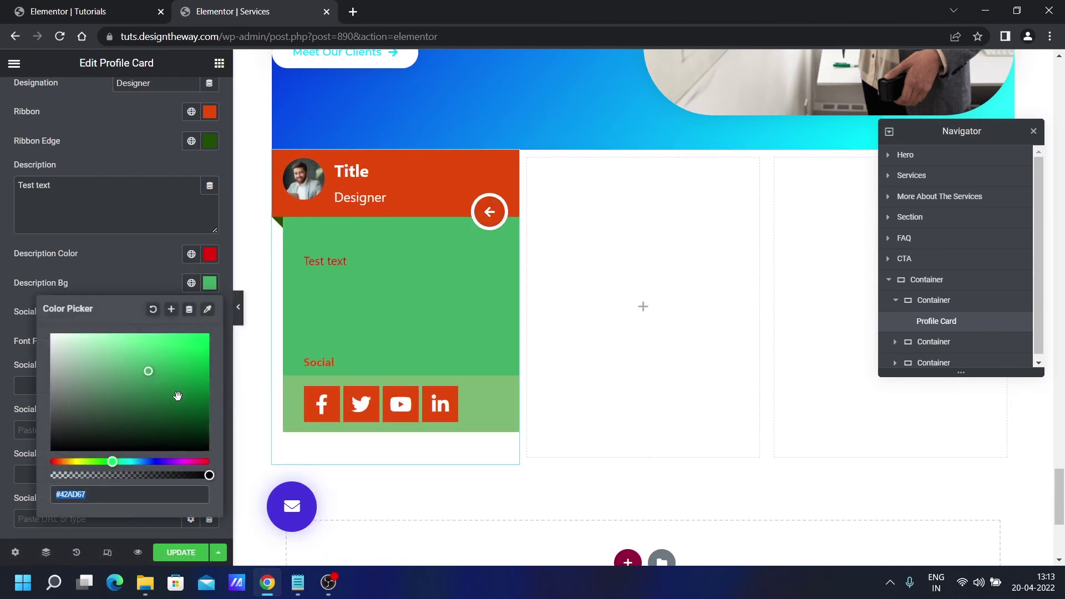
click(157, 463)
click(179, 375)
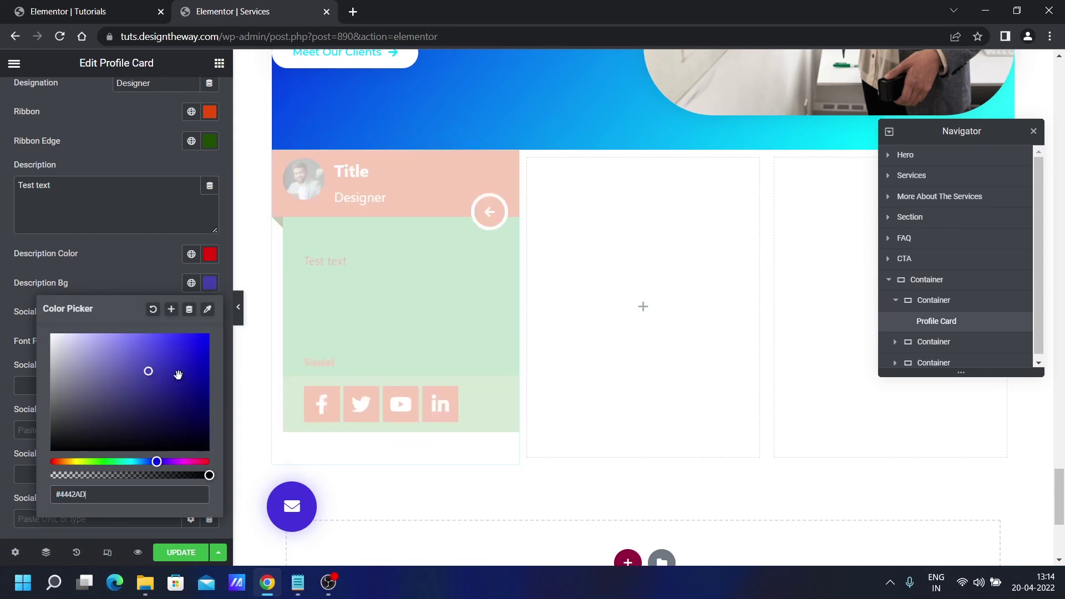
click(198, 350)
click(132, 277)
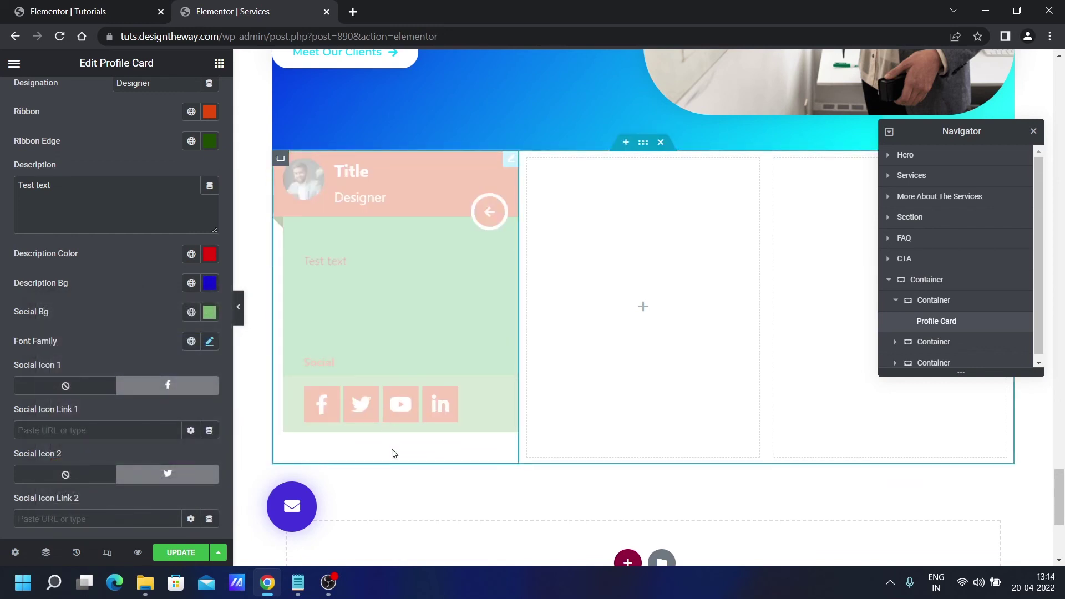
click(484, 181)
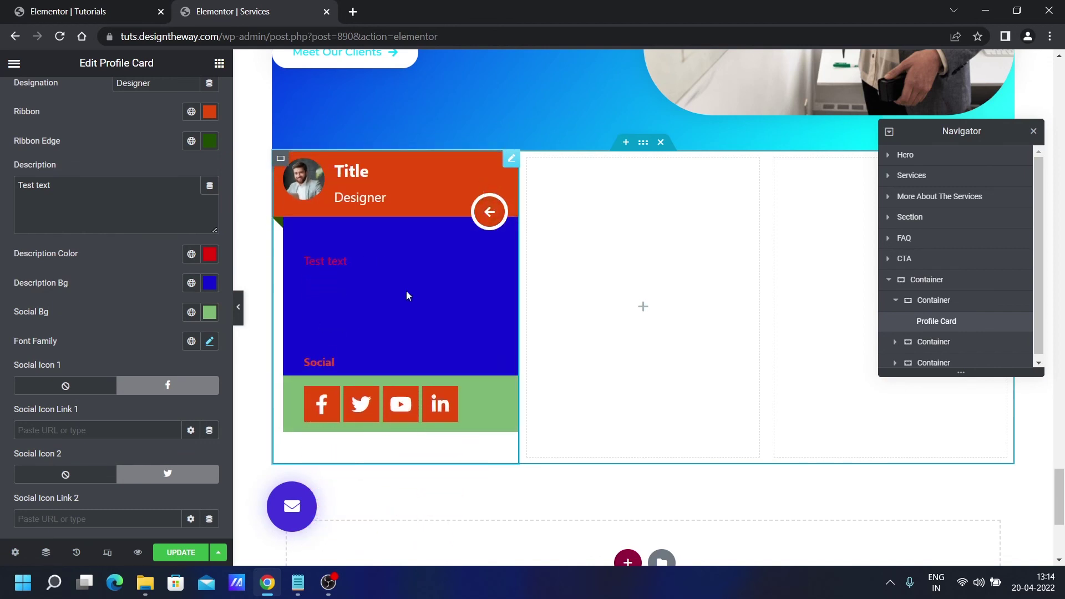
scroll(131, 330, down, 5)
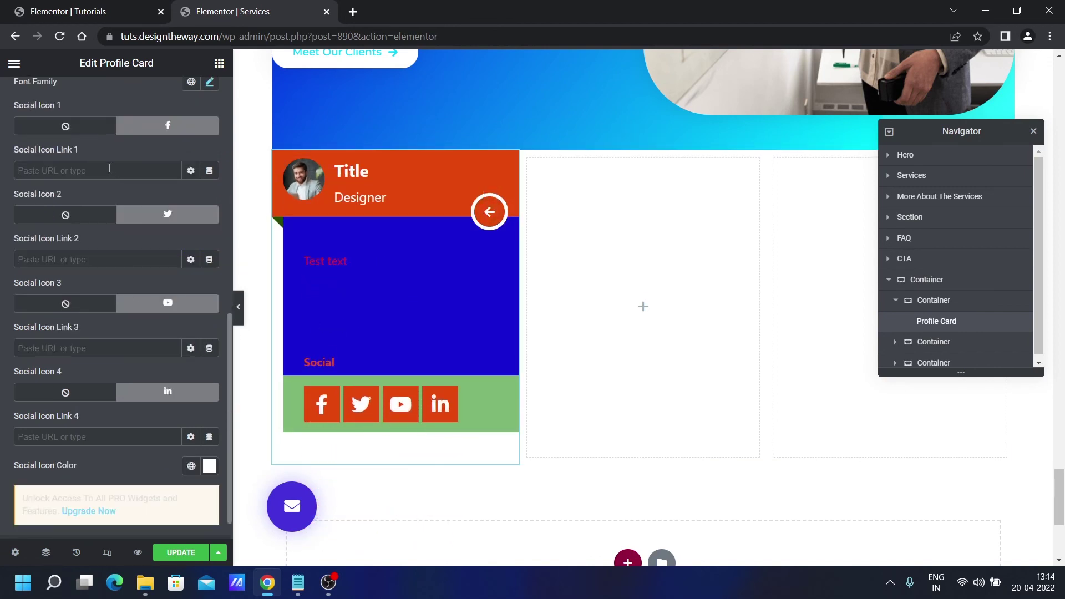
scroll(105, 332, up, 2)
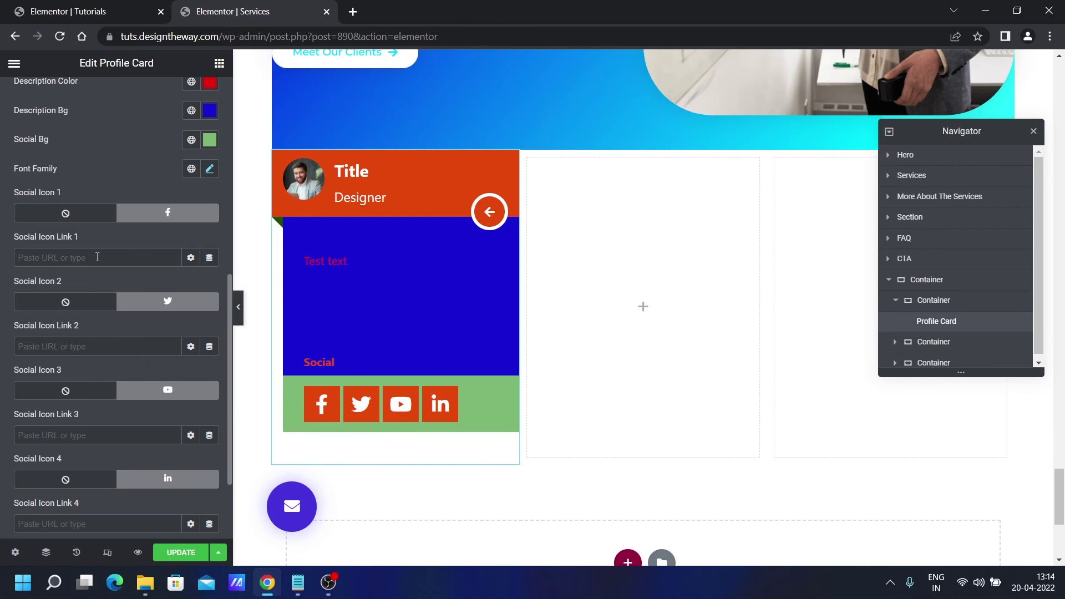
scroll(98, 257, down, 2)
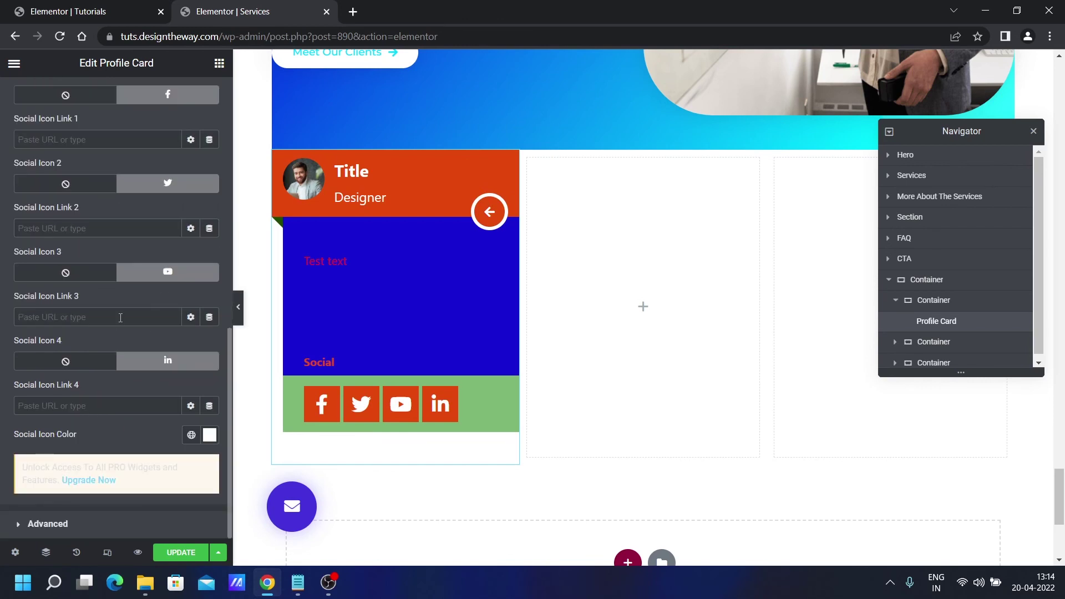
scroll(123, 320, up, 5)
scroll(123, 321, up, 5)
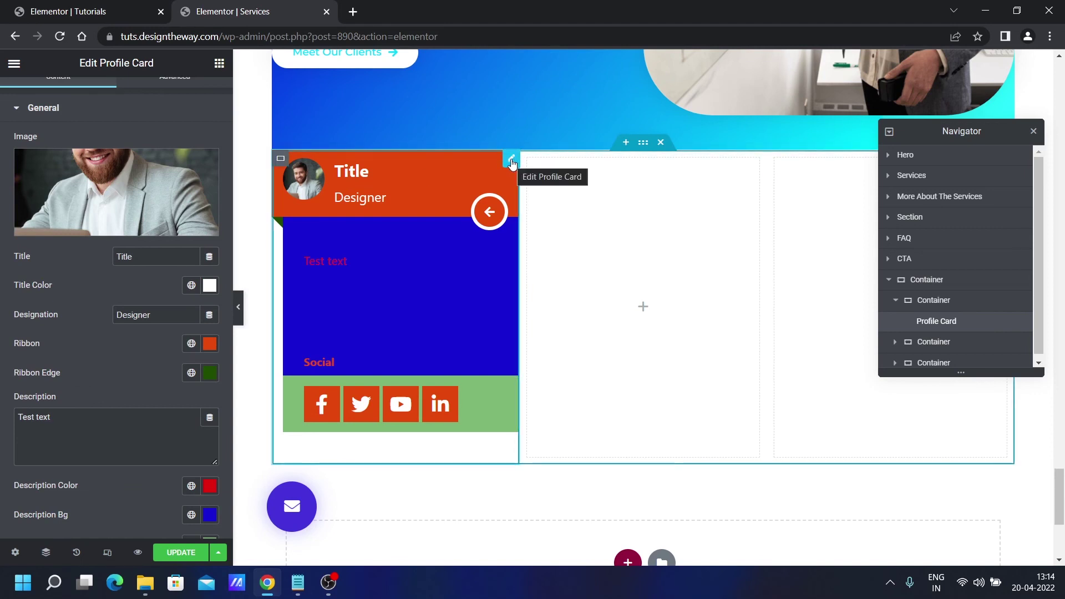
Duplicate the Profile Card widget and drag the copy into the second column
right_click(511, 162)
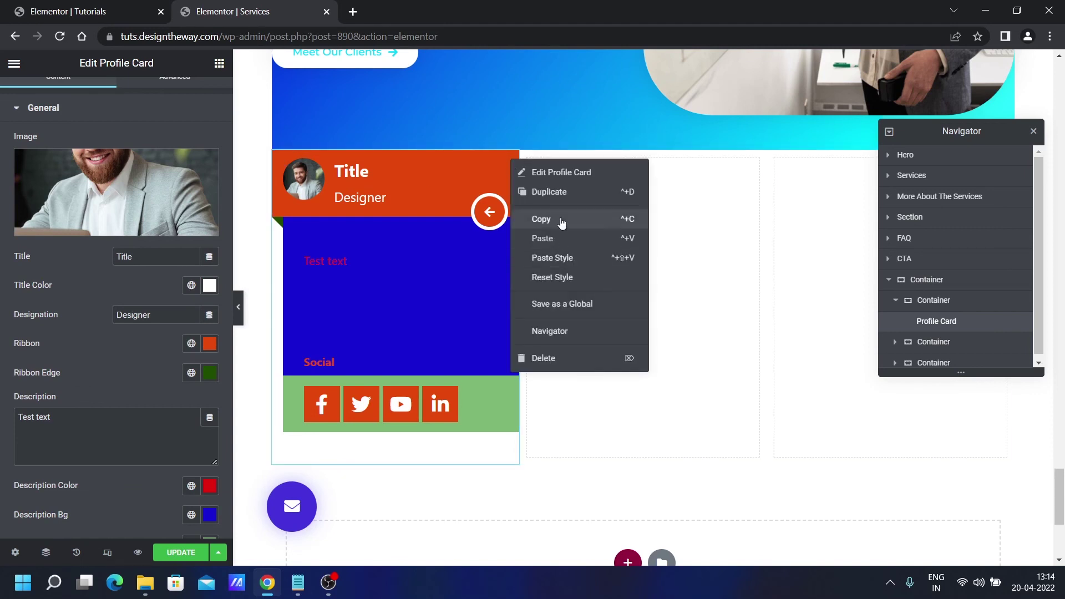
click(560, 194)
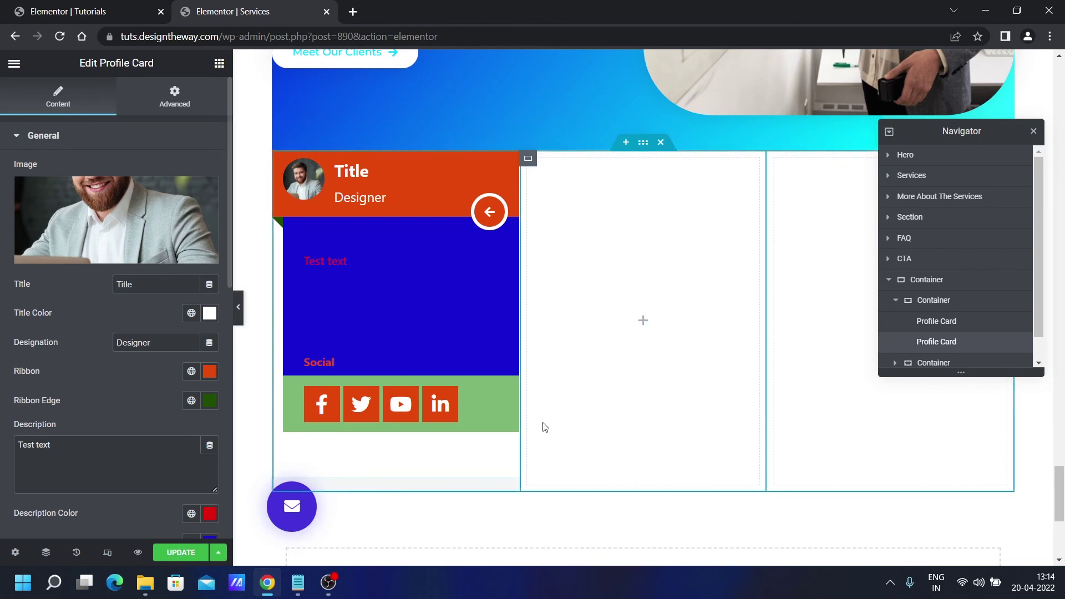
drag(511, 486, 653, 243)
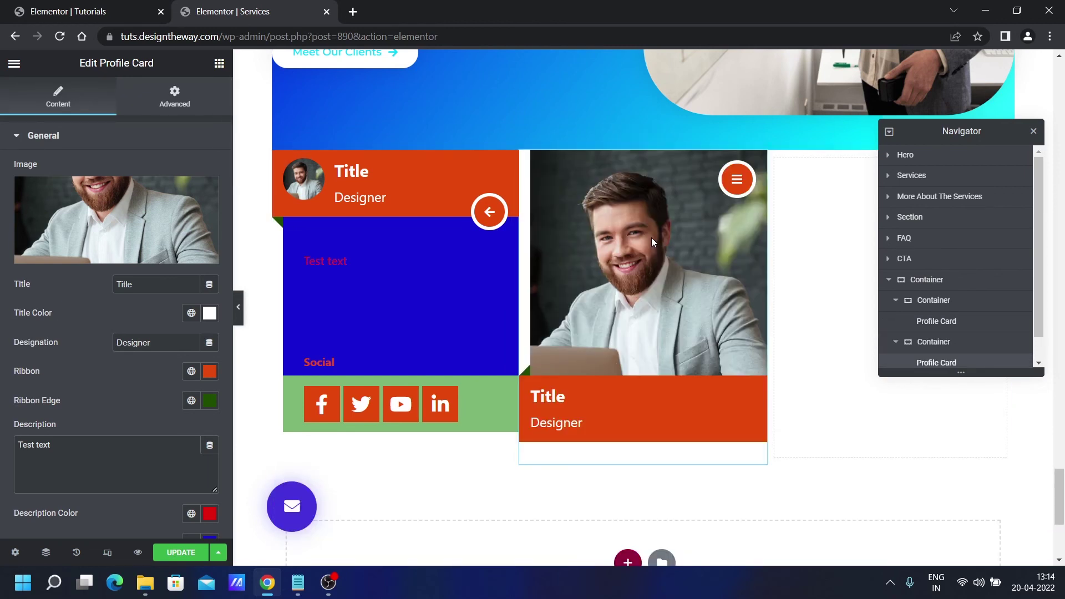